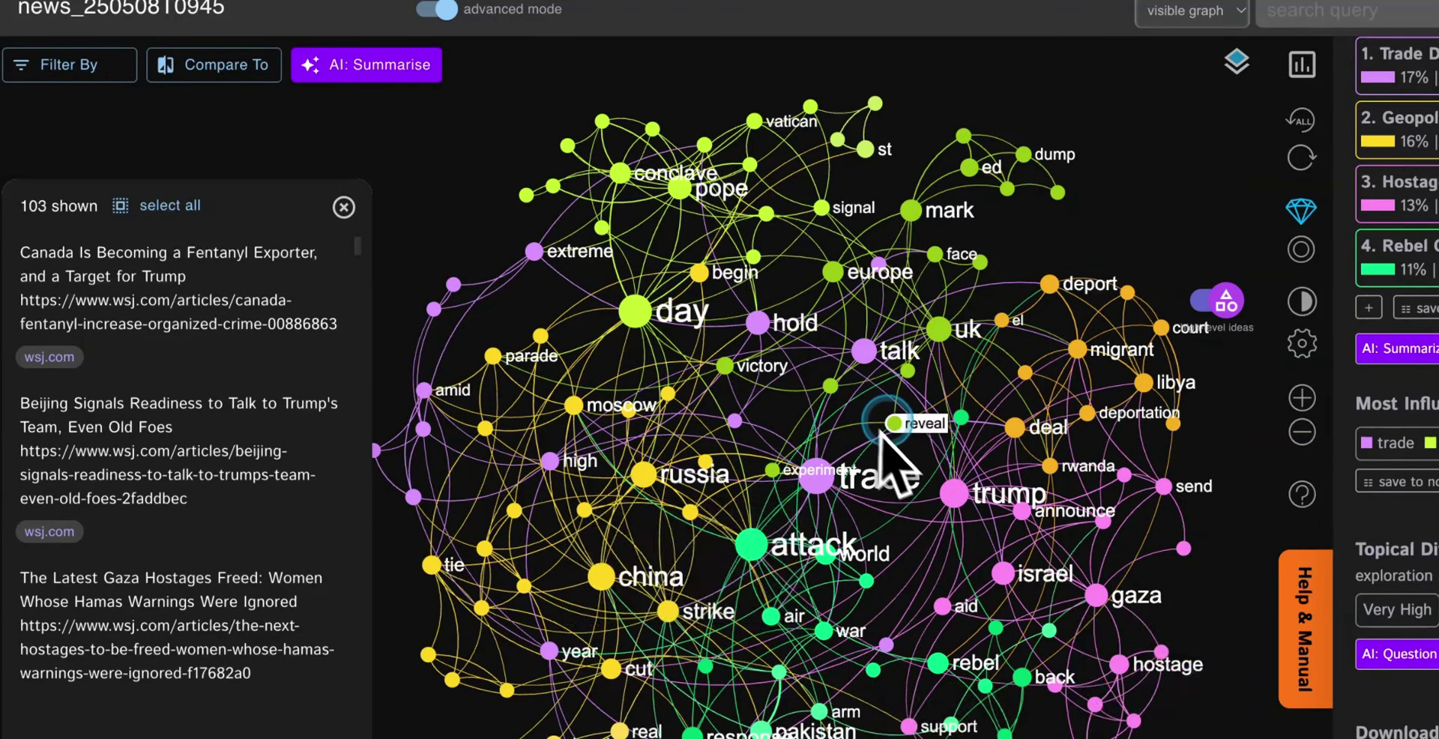
Review the available sentiment, tag, topic and statement-type filters without applying any.
left_click_drag(915, 515, 891, 481)
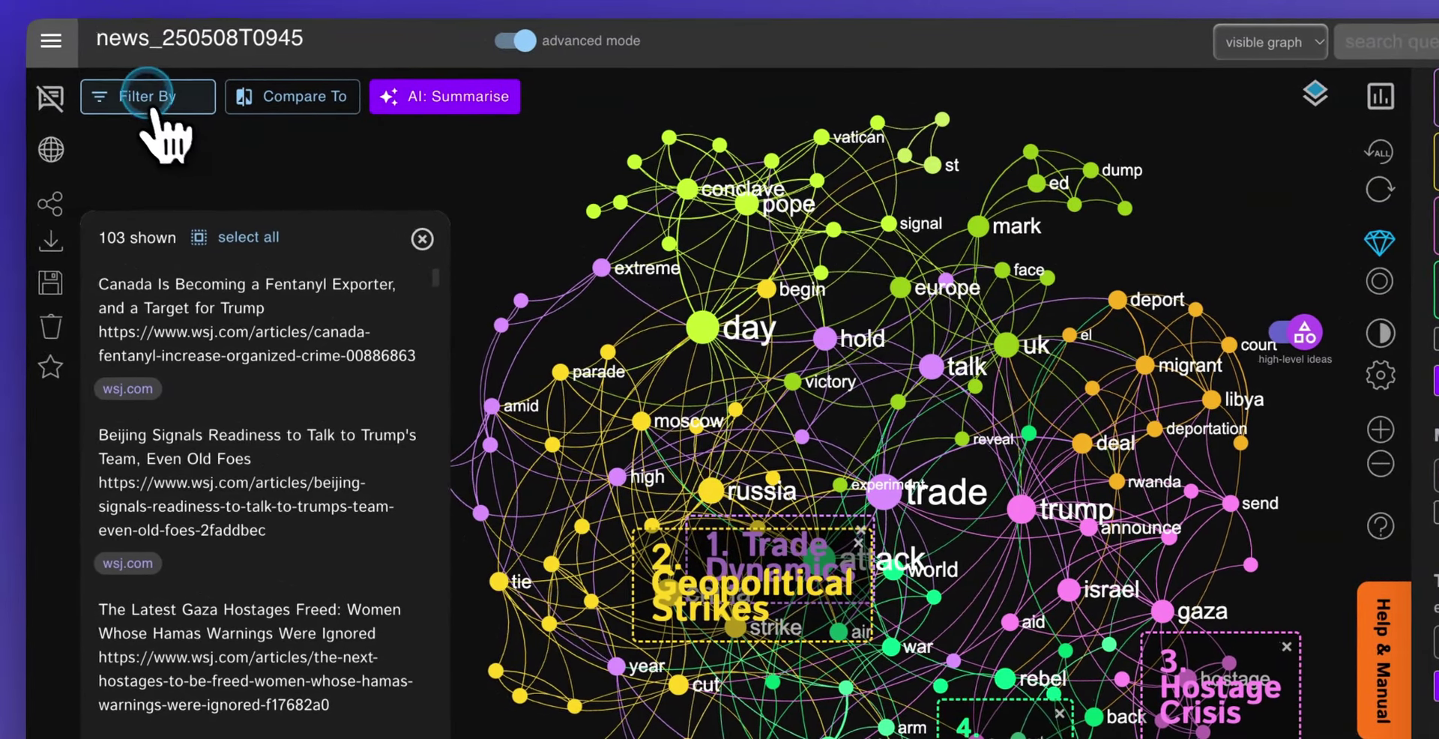
left_click(94, 78)
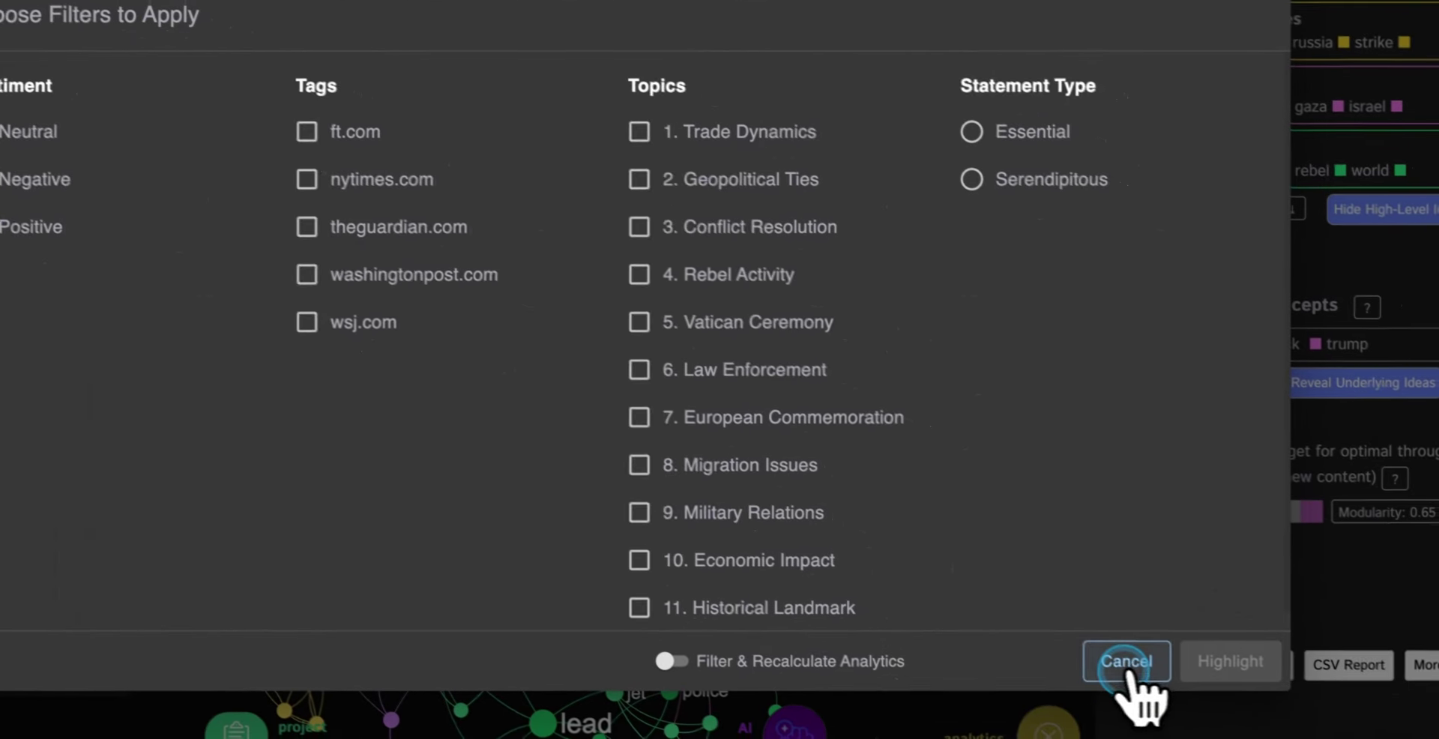
left_click(1124, 681)
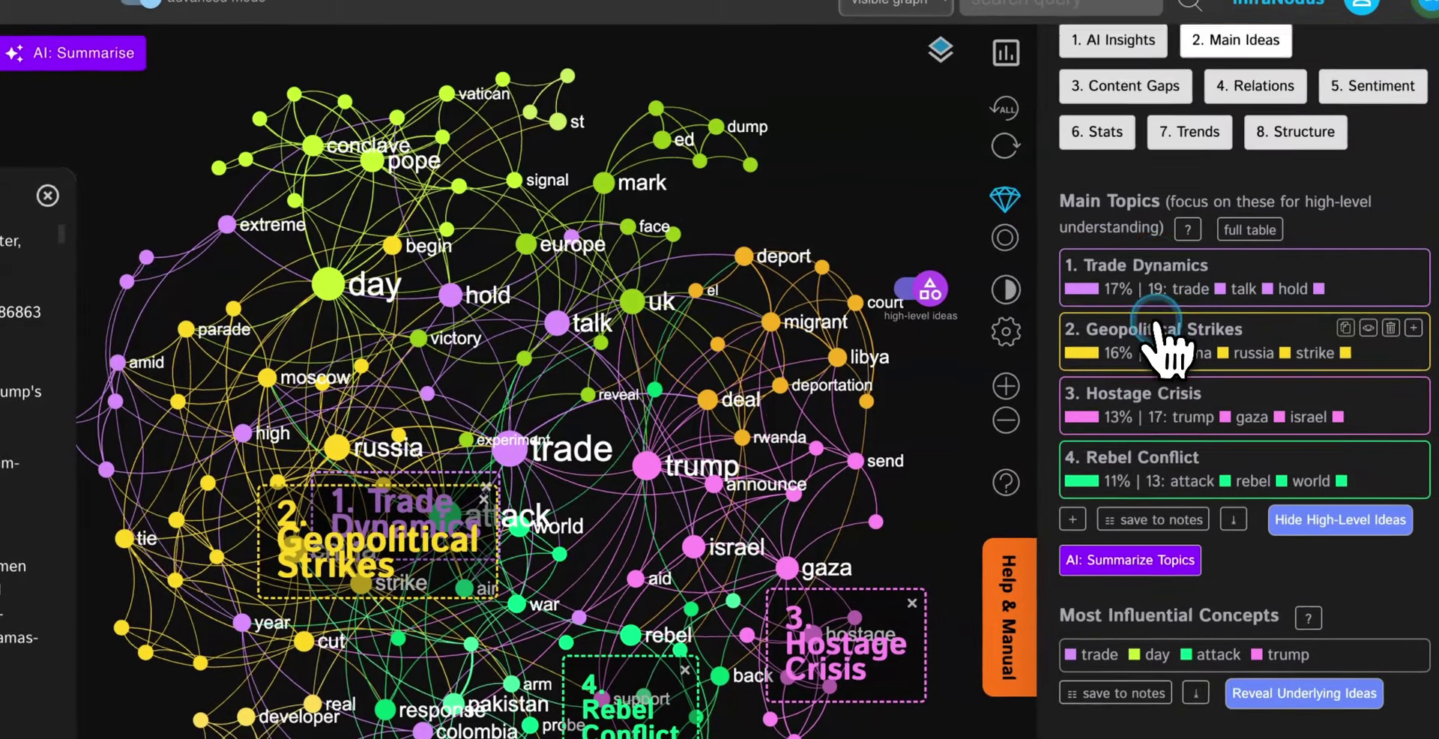
Highlight each main topic on the graph in turn, from Trade Dynamics to Rebel Conflict, with the high-level idea labels hidden, and show the labels again.
scroll(1162, 337, "up", 2)
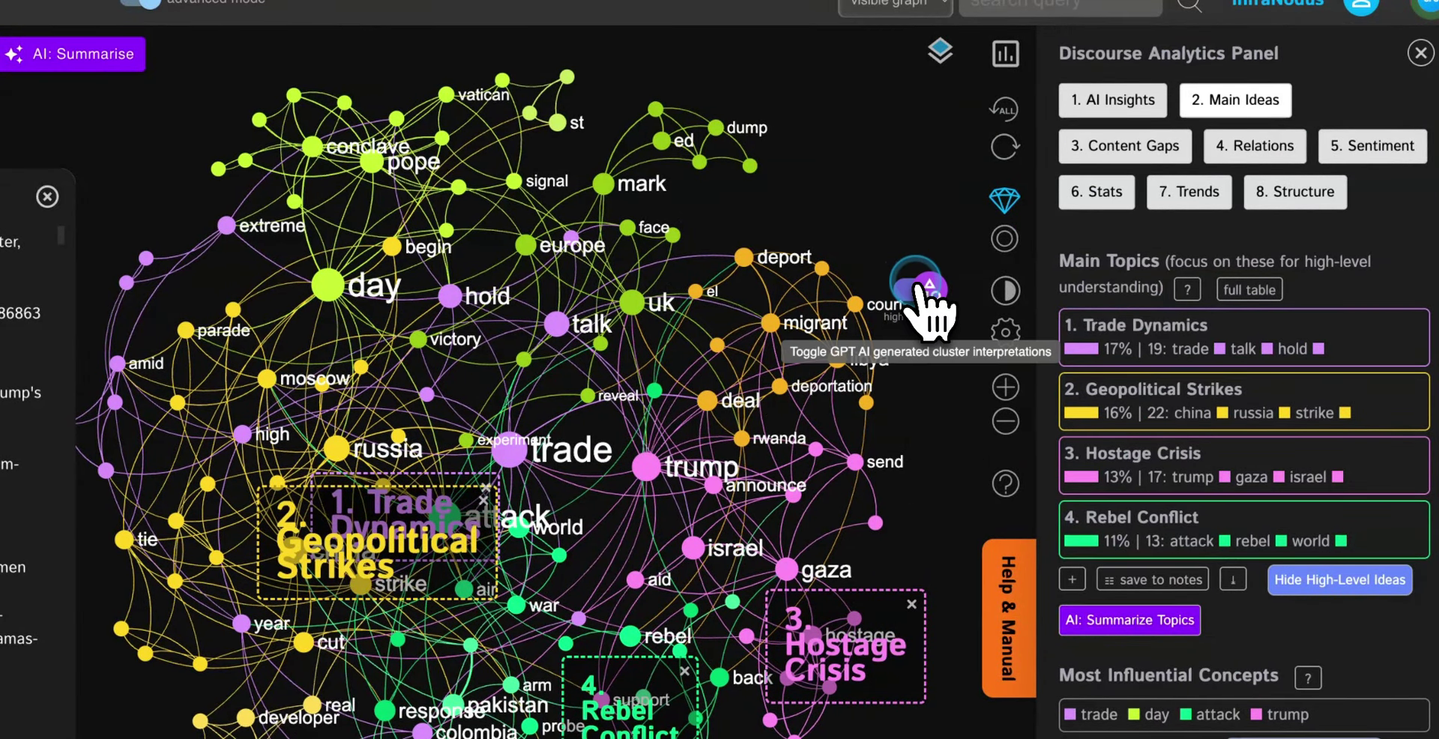
left_click(920, 287)
left_click(920, 286)
left_click(1141, 328)
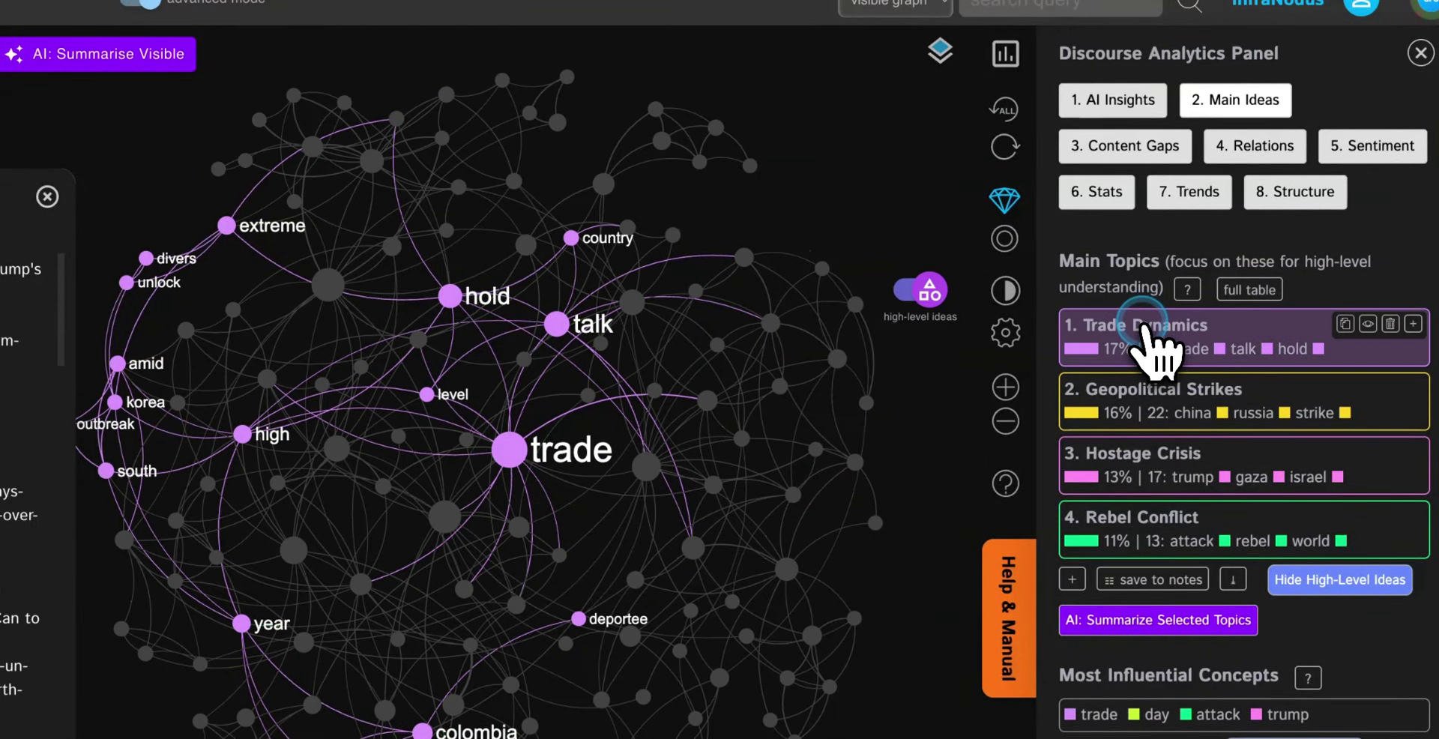
left_click(1148, 333)
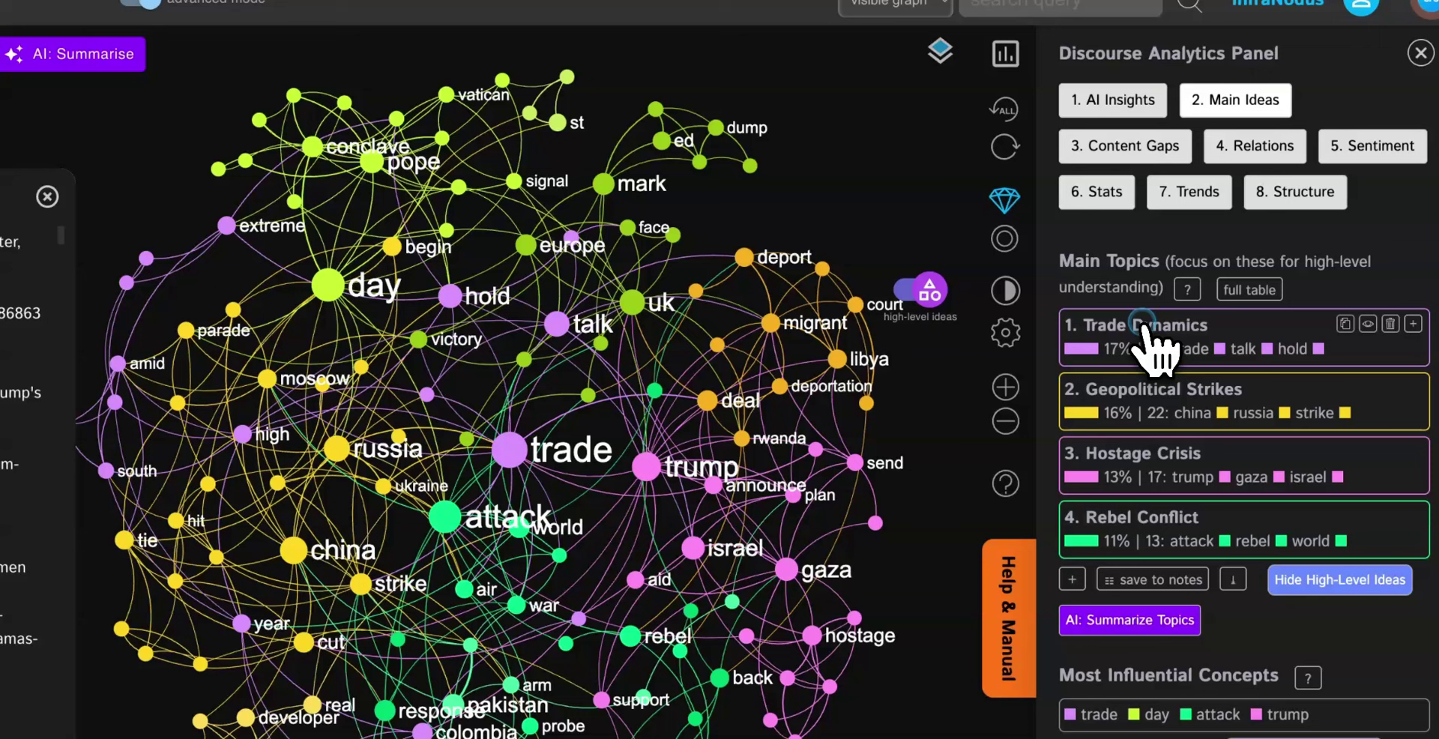
left_click(1144, 397)
left_click(1128, 405)
left_click(1132, 466)
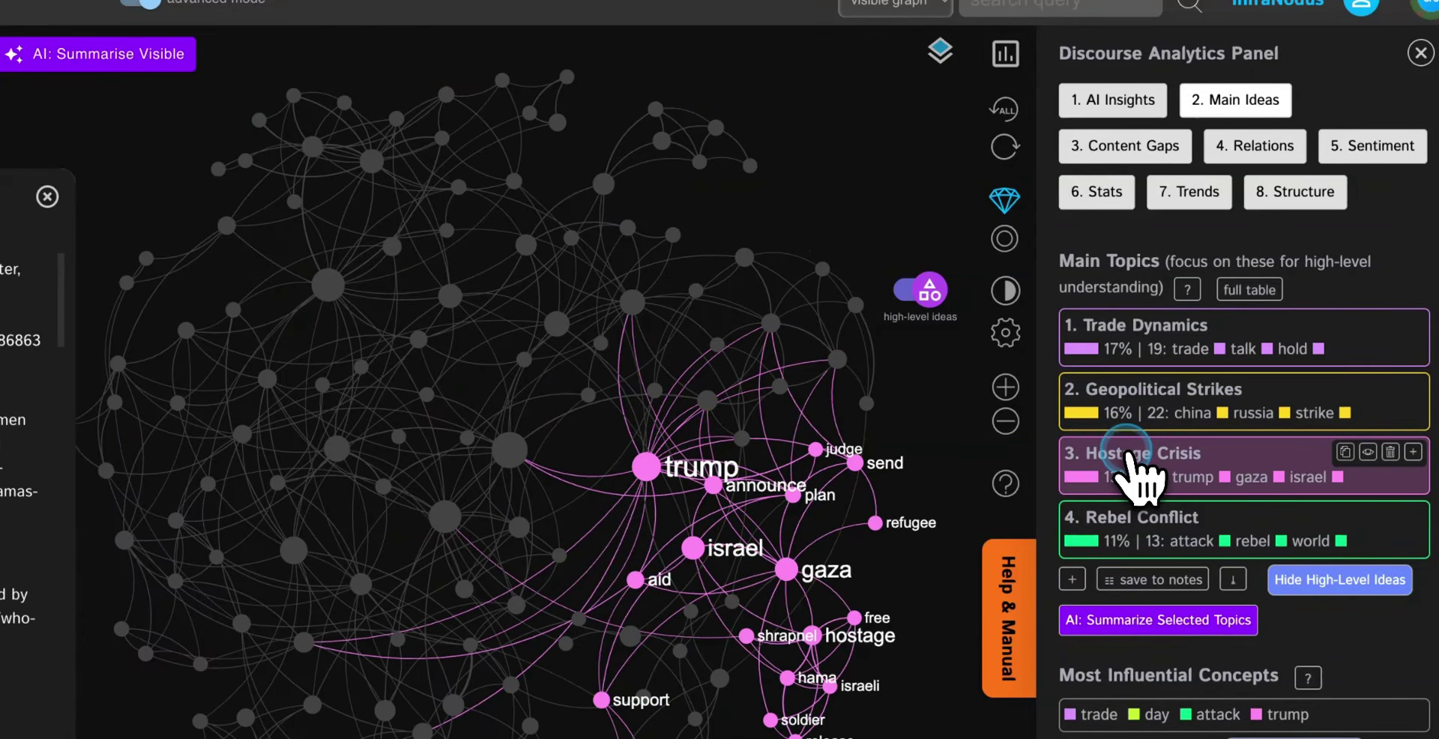
left_click(1132, 468)
left_click(1139, 540)
left_click(1140, 540)
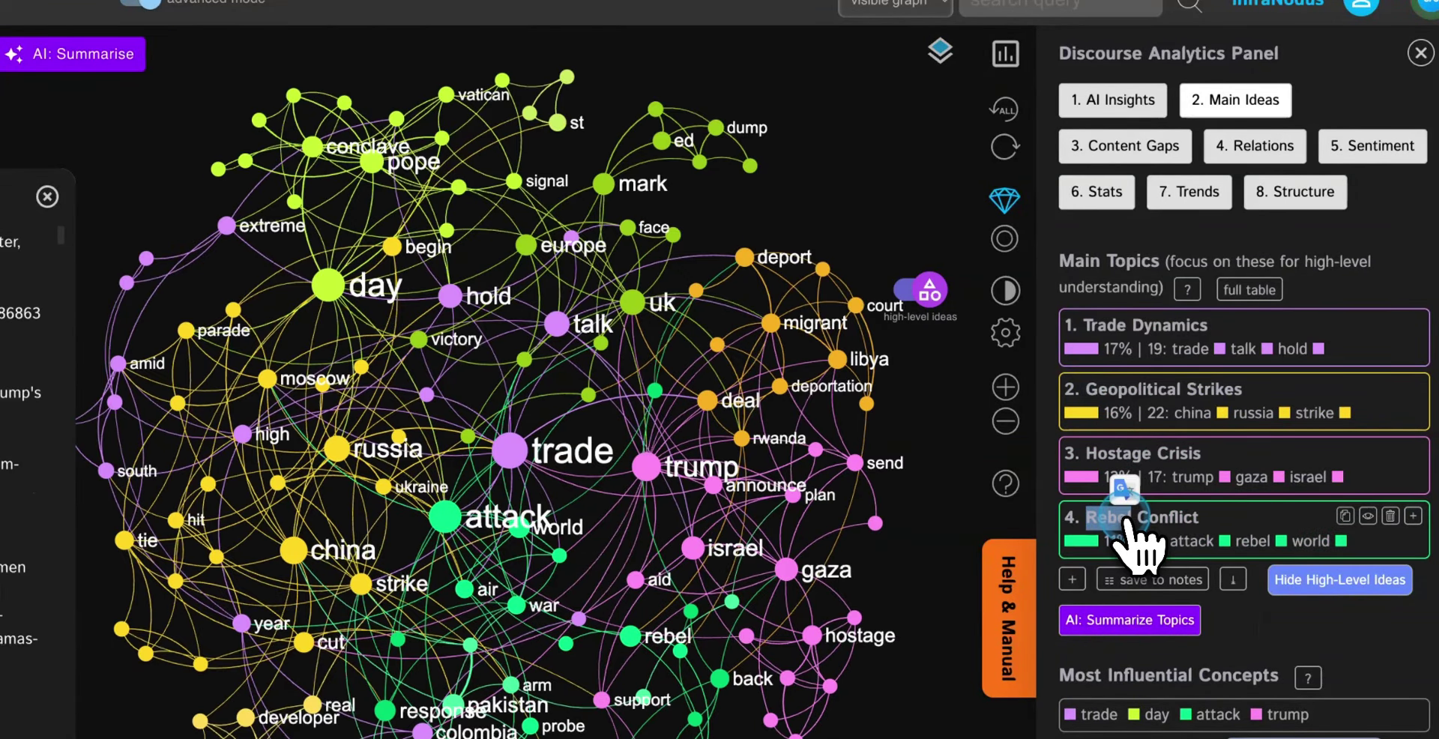
left_click(927, 291)
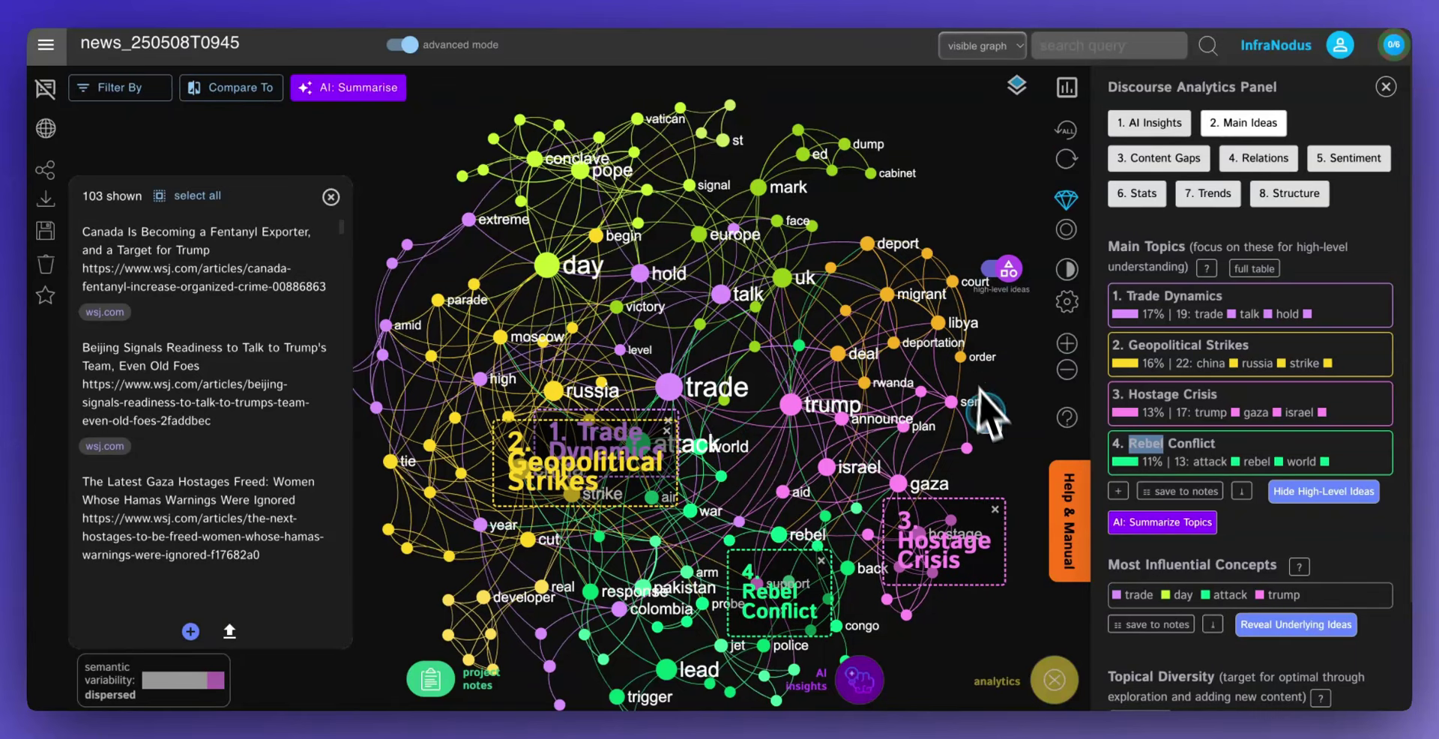
Highlight the statements tagged washingtonpost.com and wsj.com in the graph and browse the filtered headlines.
left_click(111, 90)
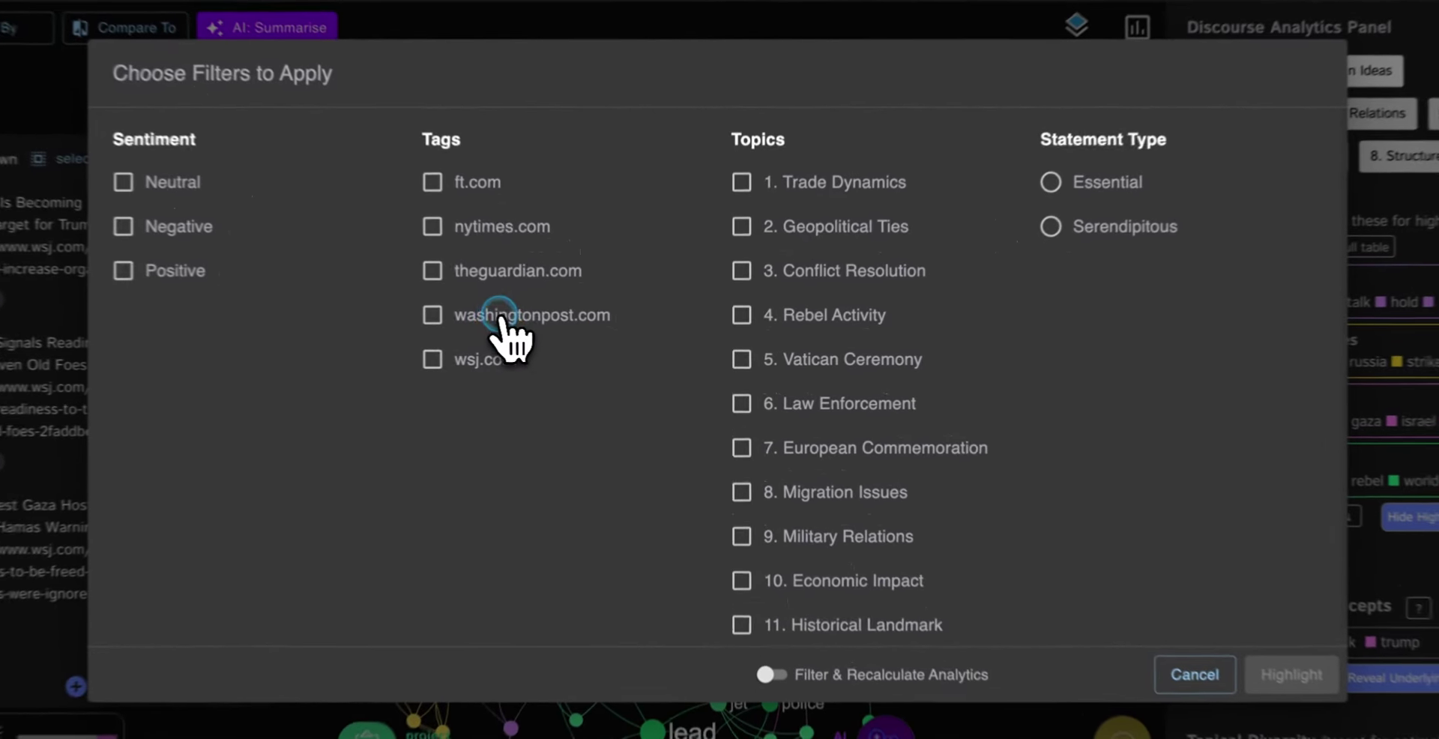
left_click(541, 325)
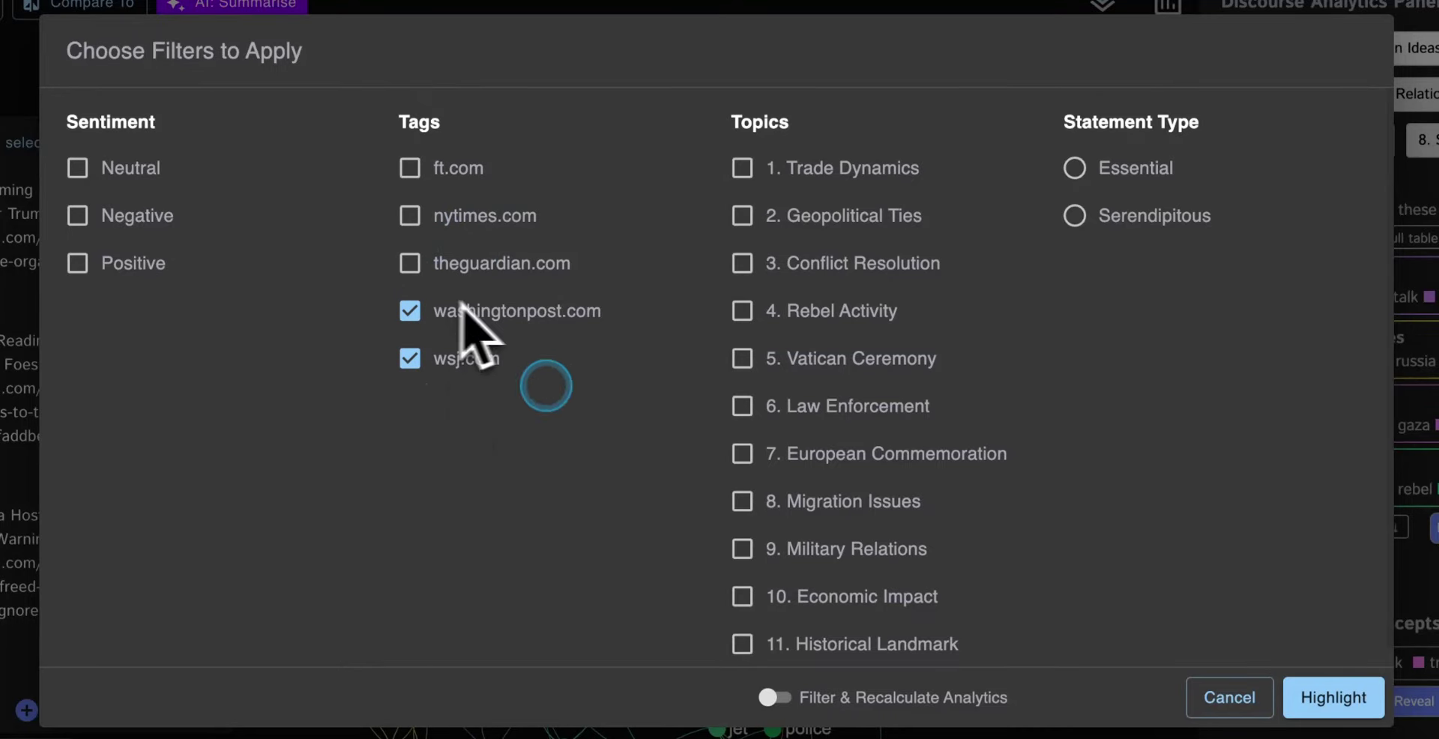
left_click(1333, 697)
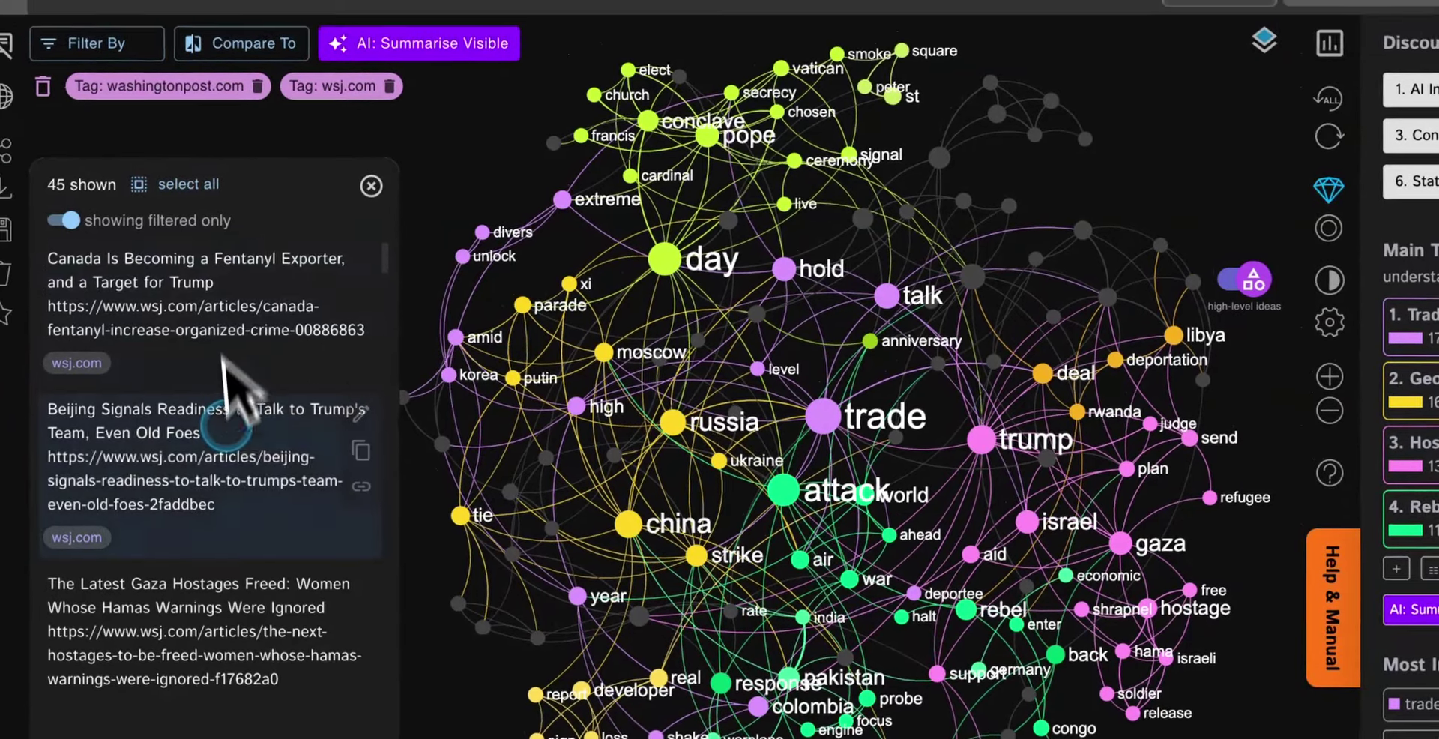
scroll(224, 405, "down", 8)
scroll(222, 414, "up", 4)
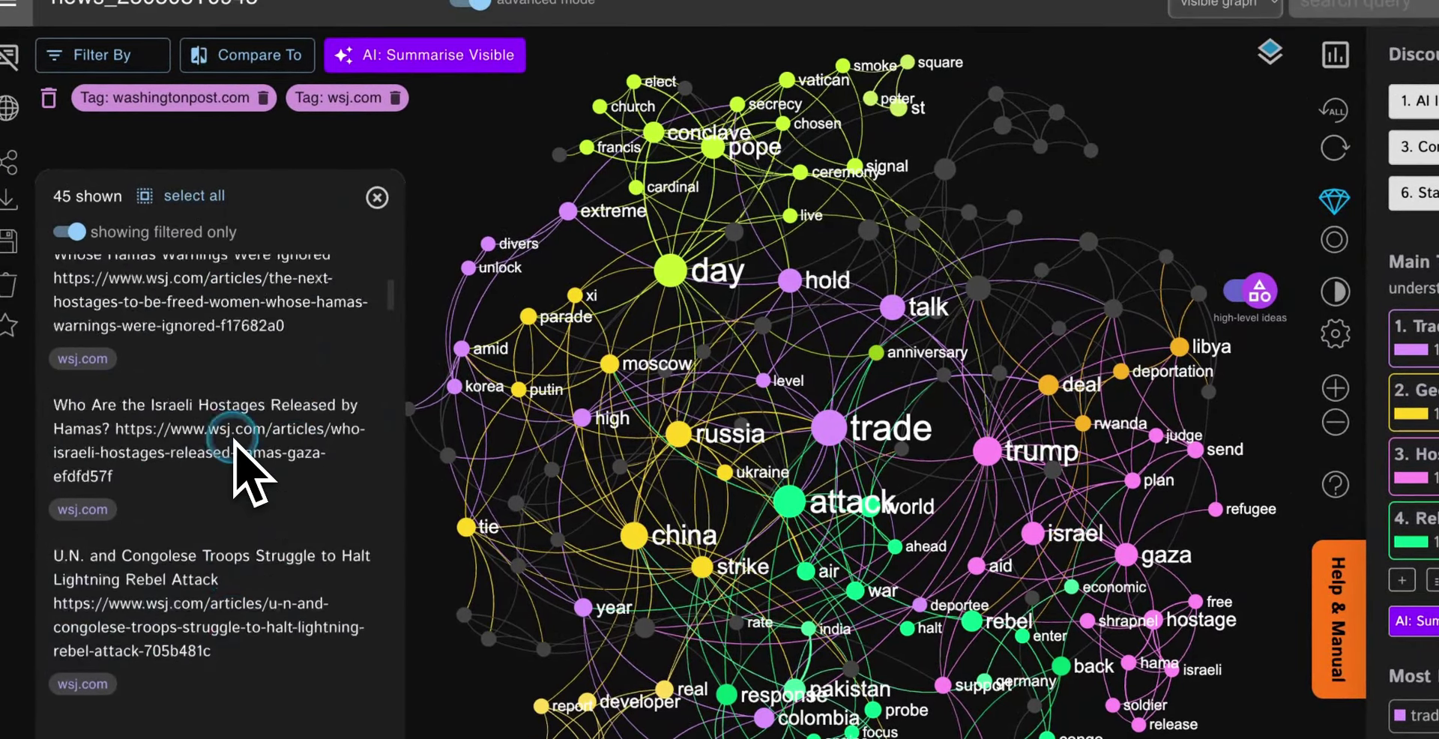
scroll(248, 468, "up", 4)
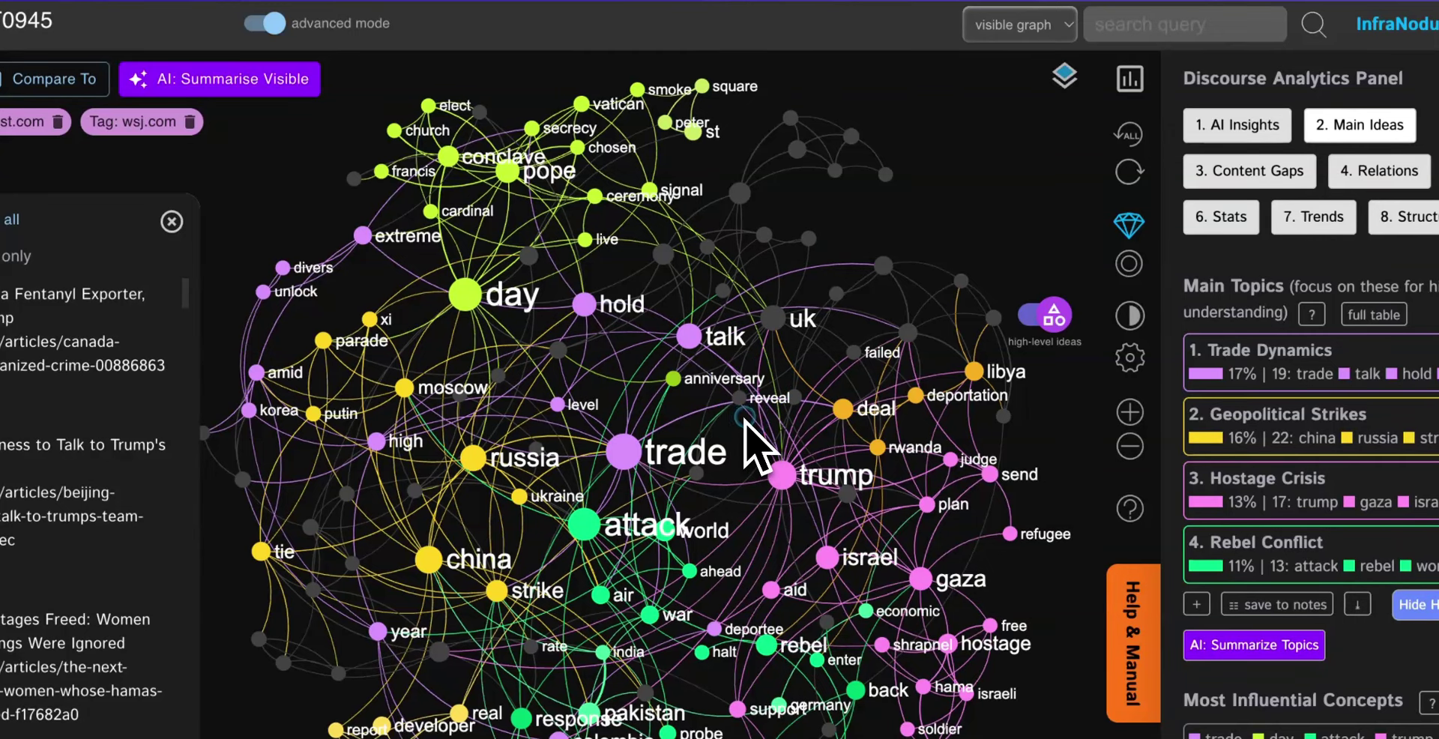
left_click_drag(745, 425, 785, 399)
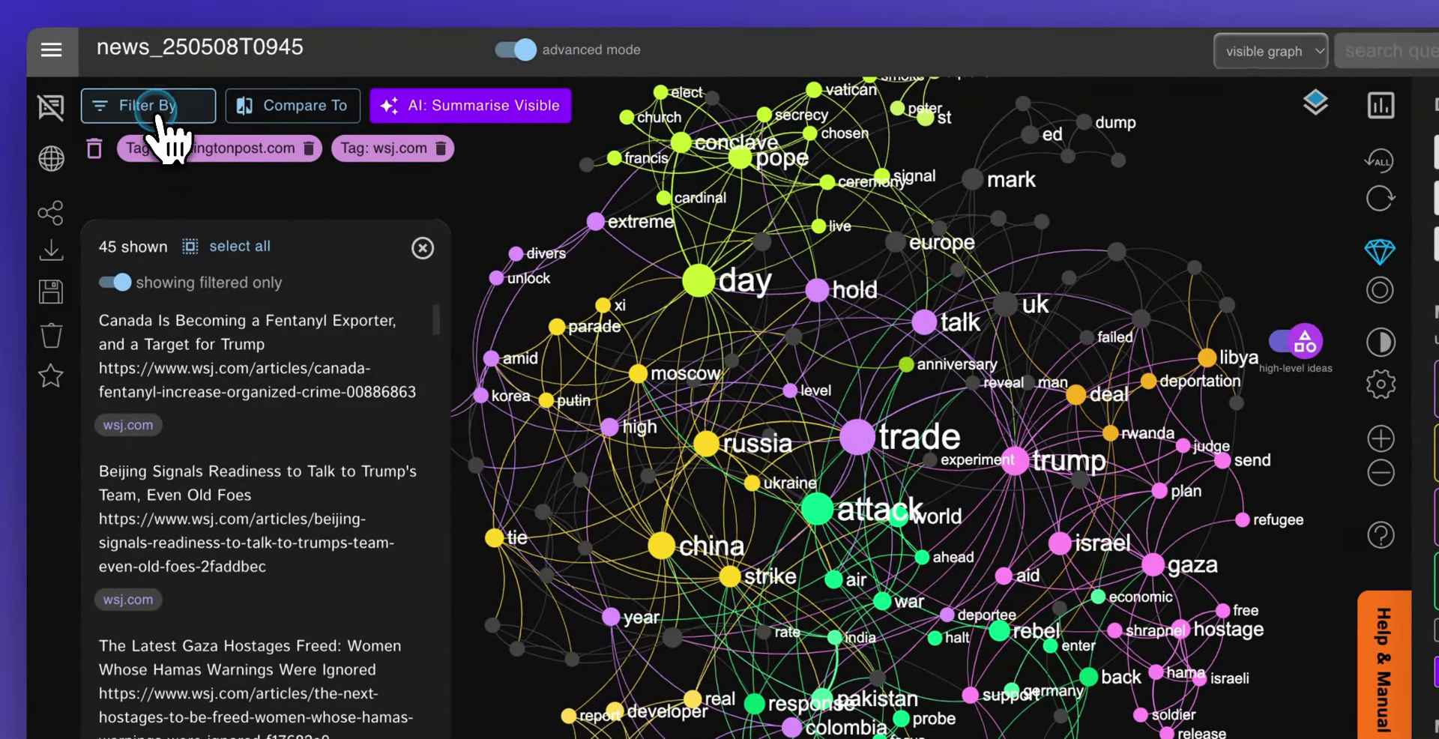
Replace the two tag filters with theguardian.com in highlight mode.
left_click(132, 92)
left_click(518, 512)
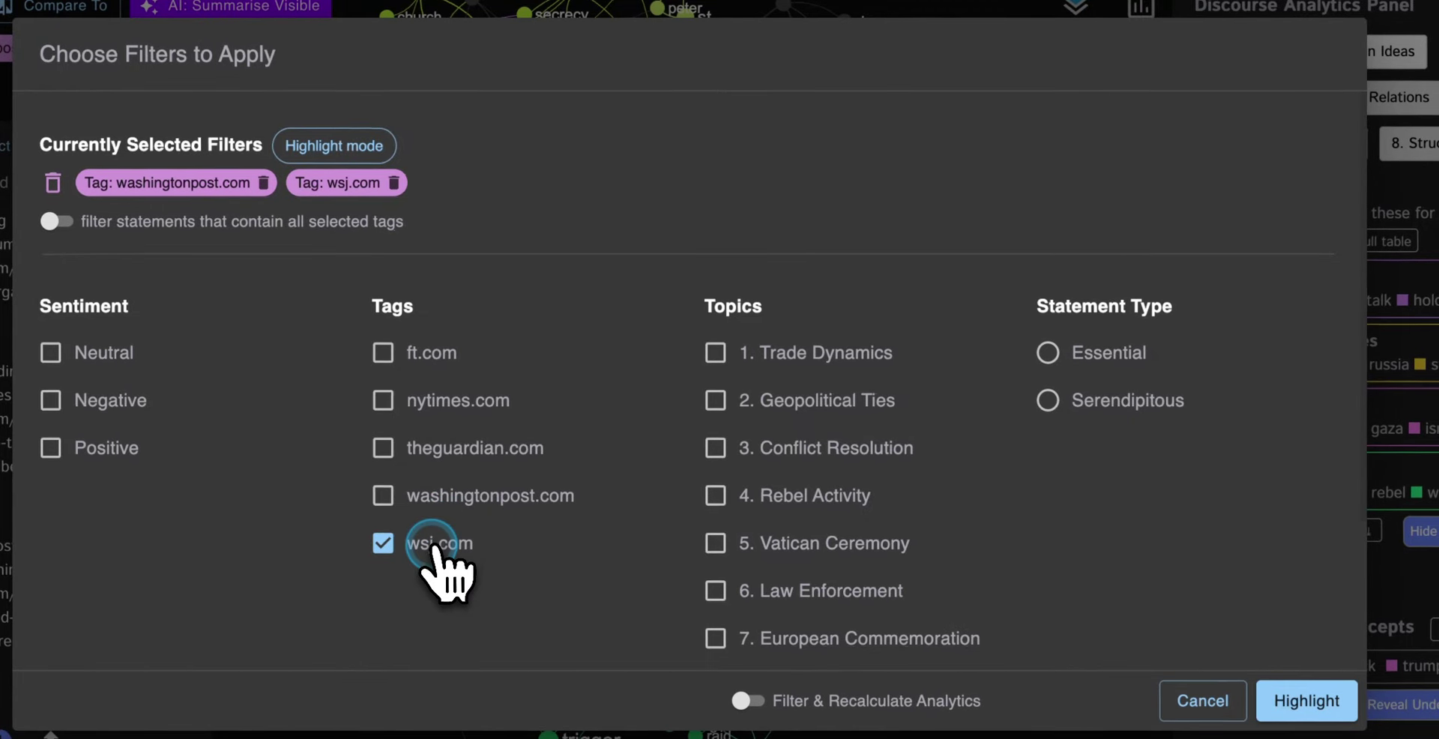
left_click(481, 556)
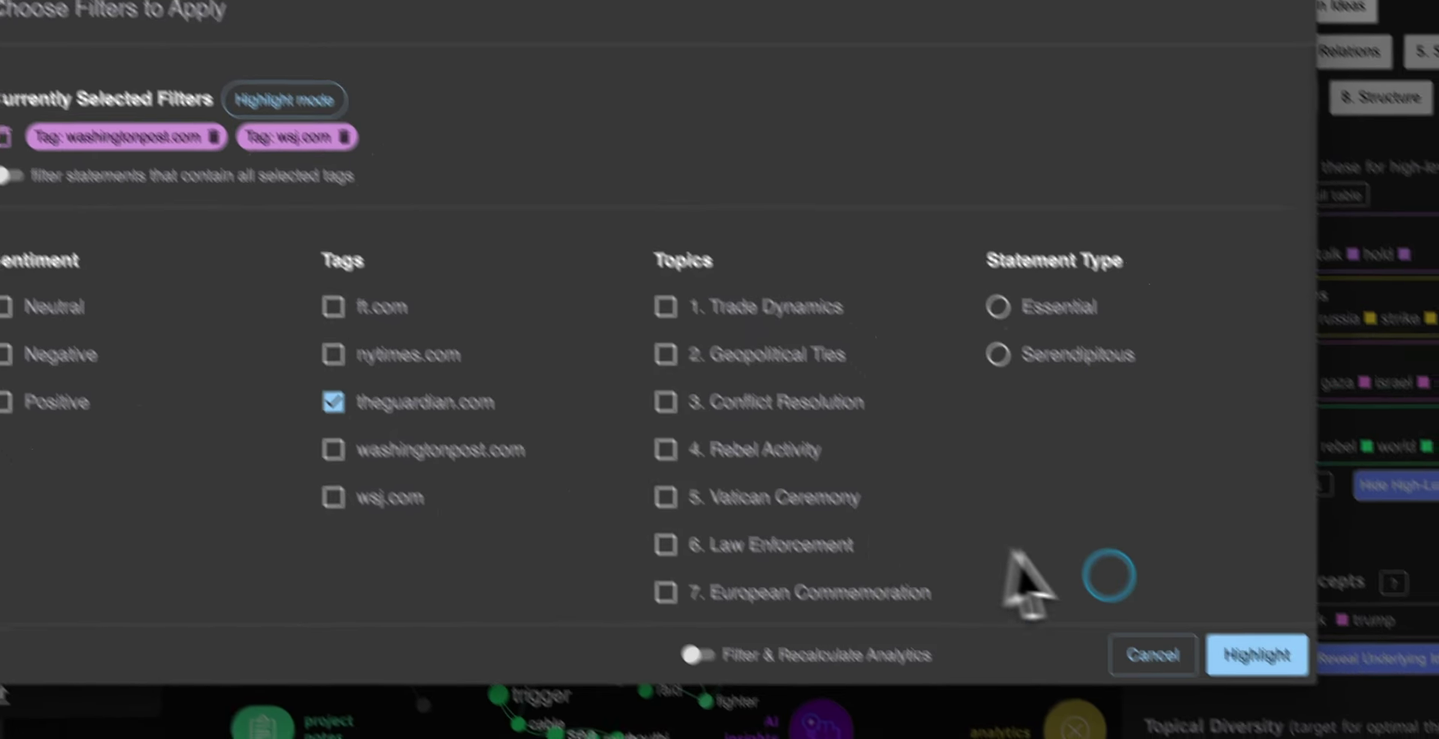
left_click(1285, 708)
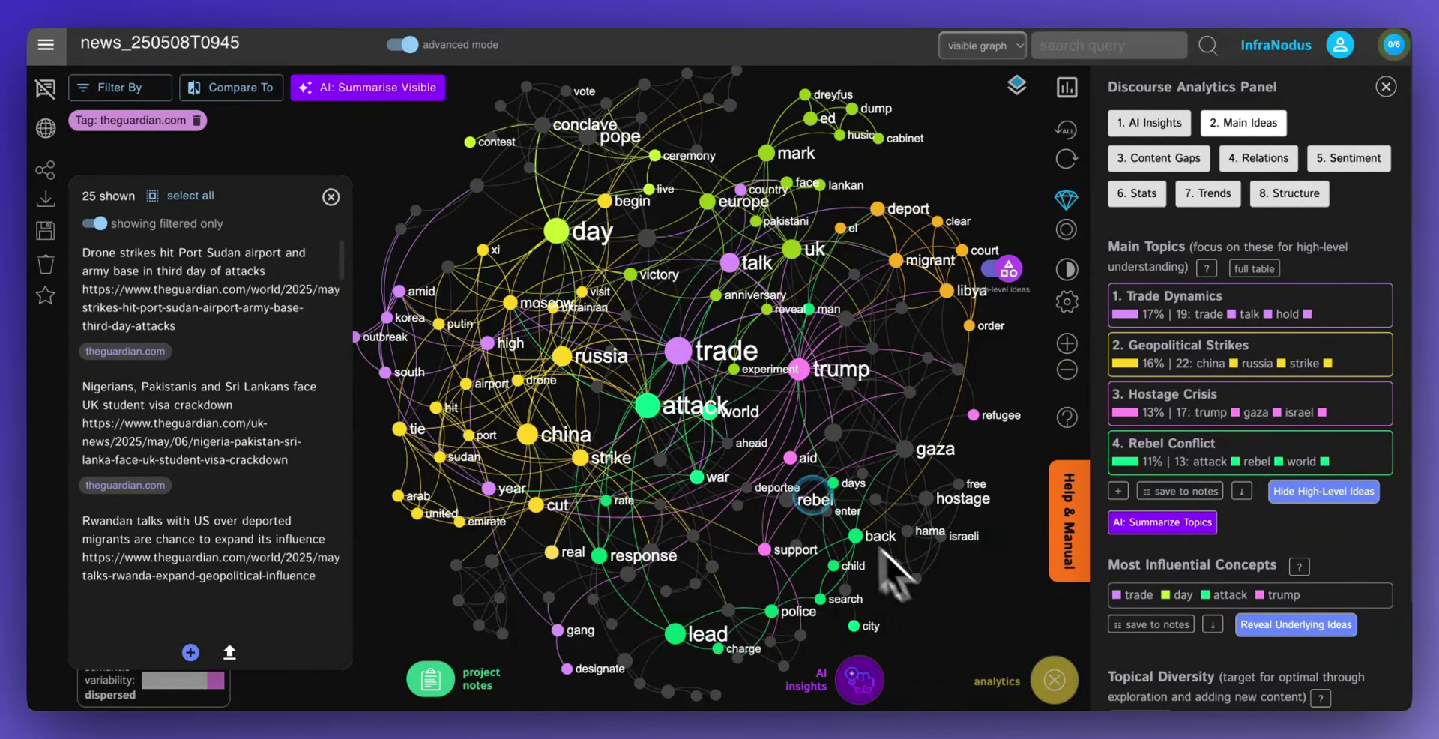
Remove the theguardian.com filter and filter by washingtonpost.com and wsj.com with the analytics recalculated.
left_click(197, 120)
left_click(99, 91)
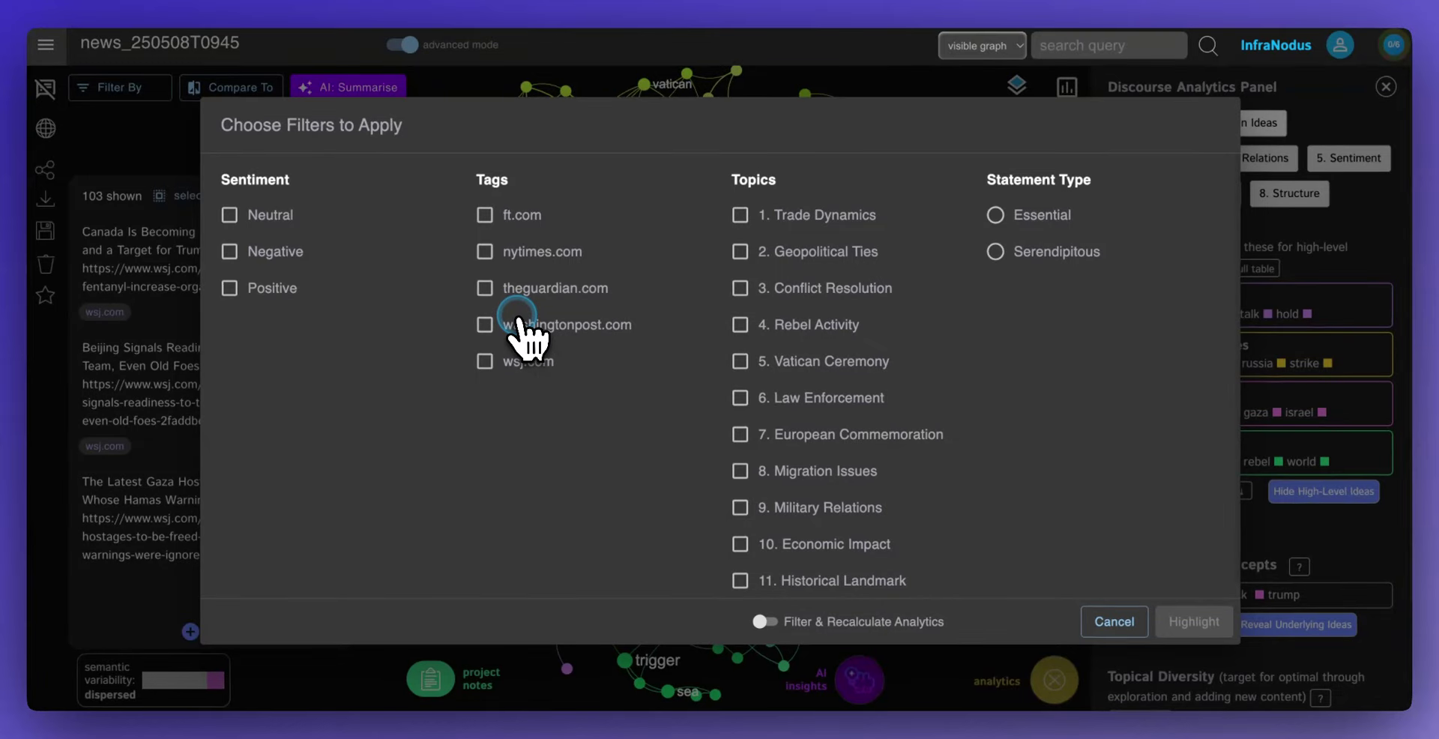
left_click(504, 324)
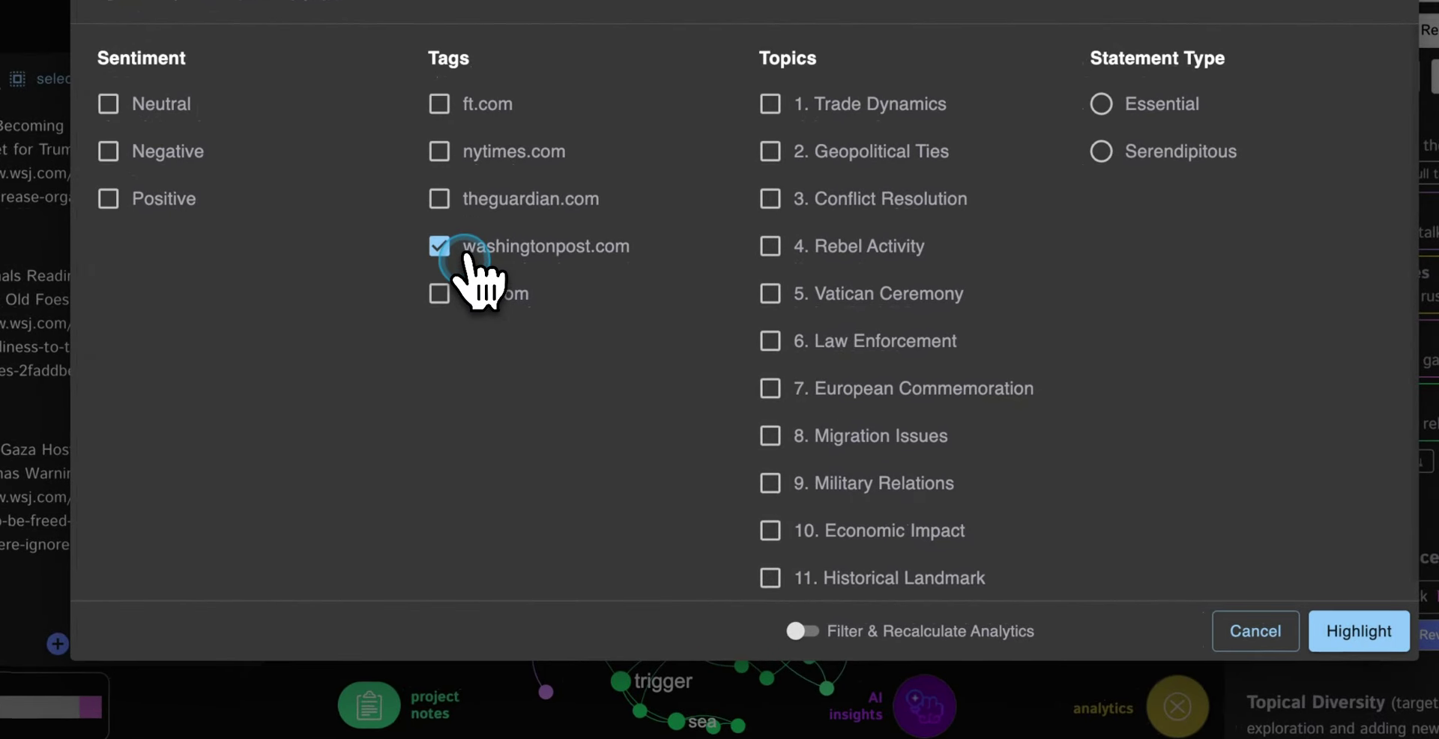
left_click(509, 359)
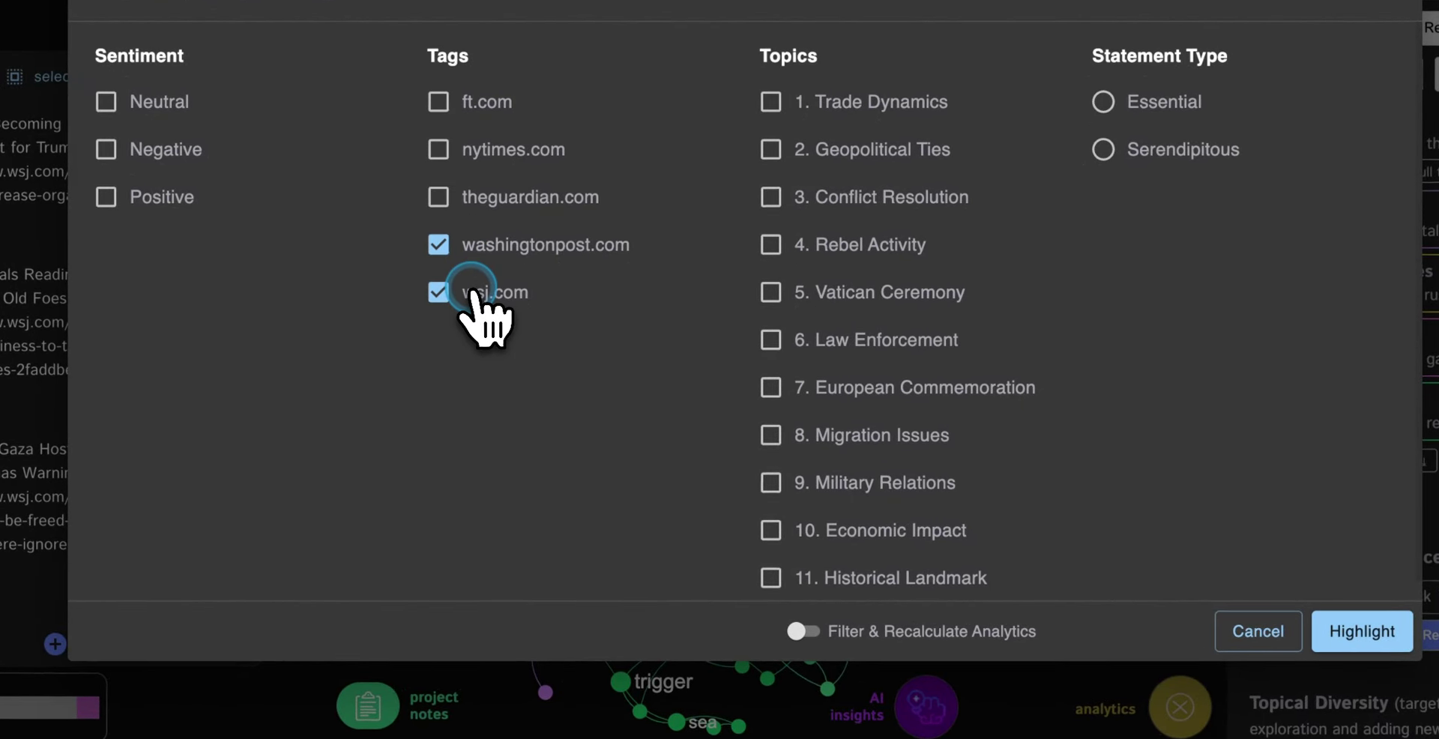
left_click(800, 633)
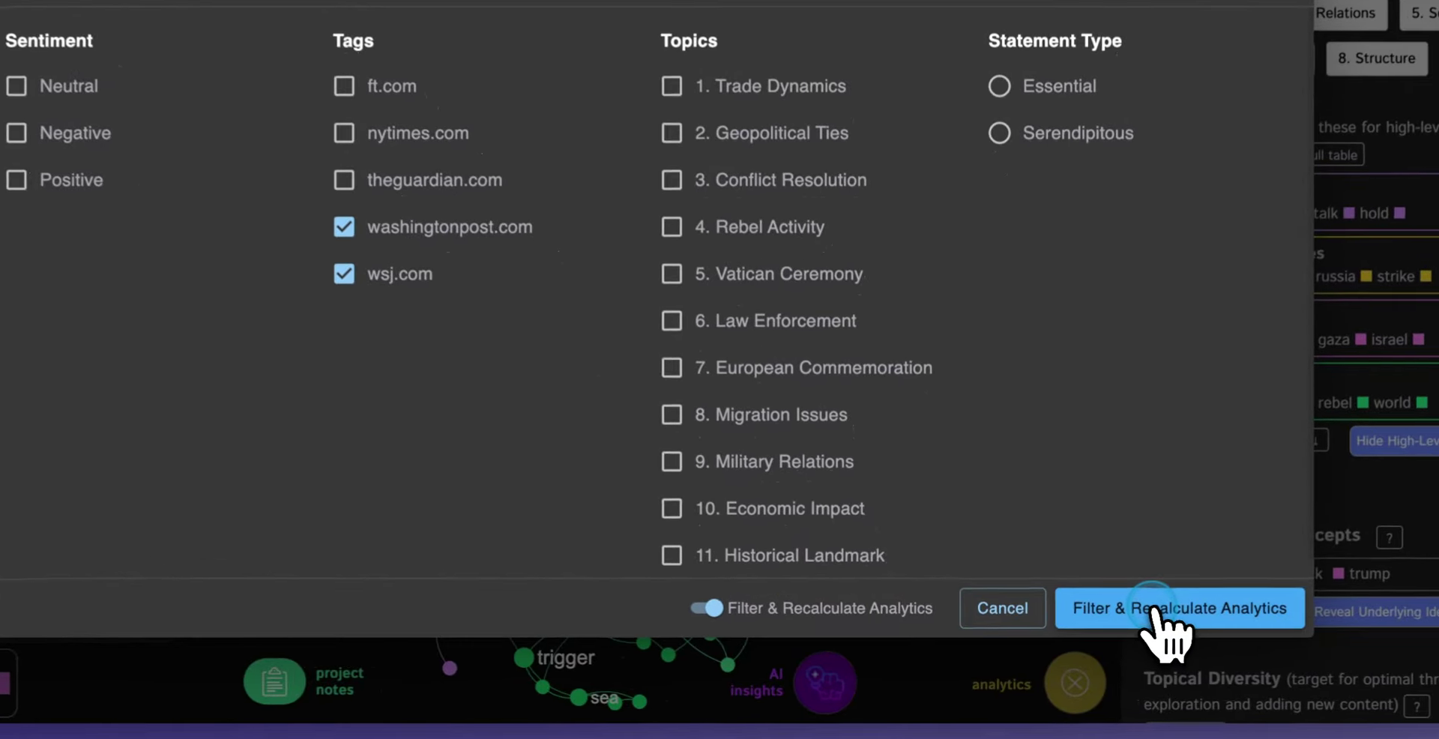
left_click(1116, 625)
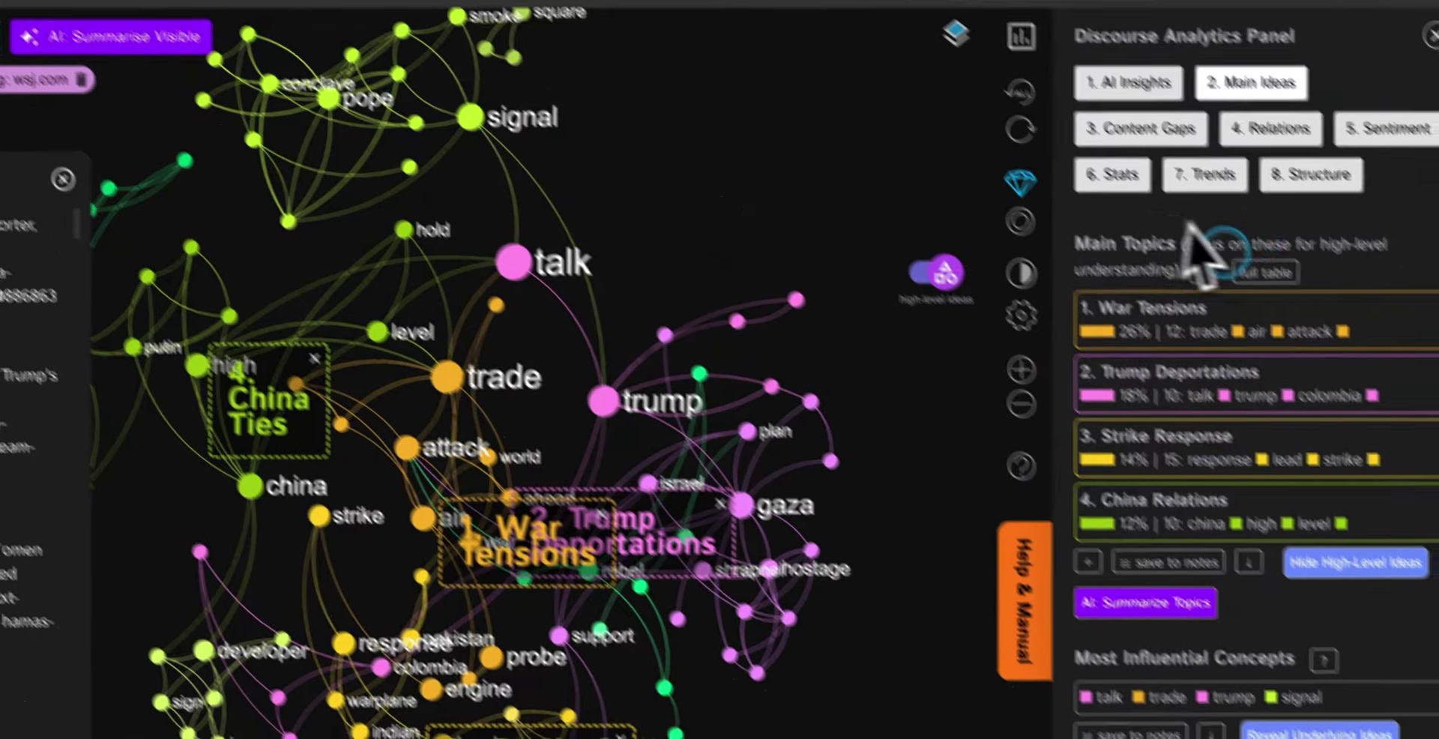
Examine the recalculated main topics on the graph one at a time, from War Tensions to China Relations.
mouse_move(1220, 357)
left_click(1096, 276)
left_click(1098, 284)
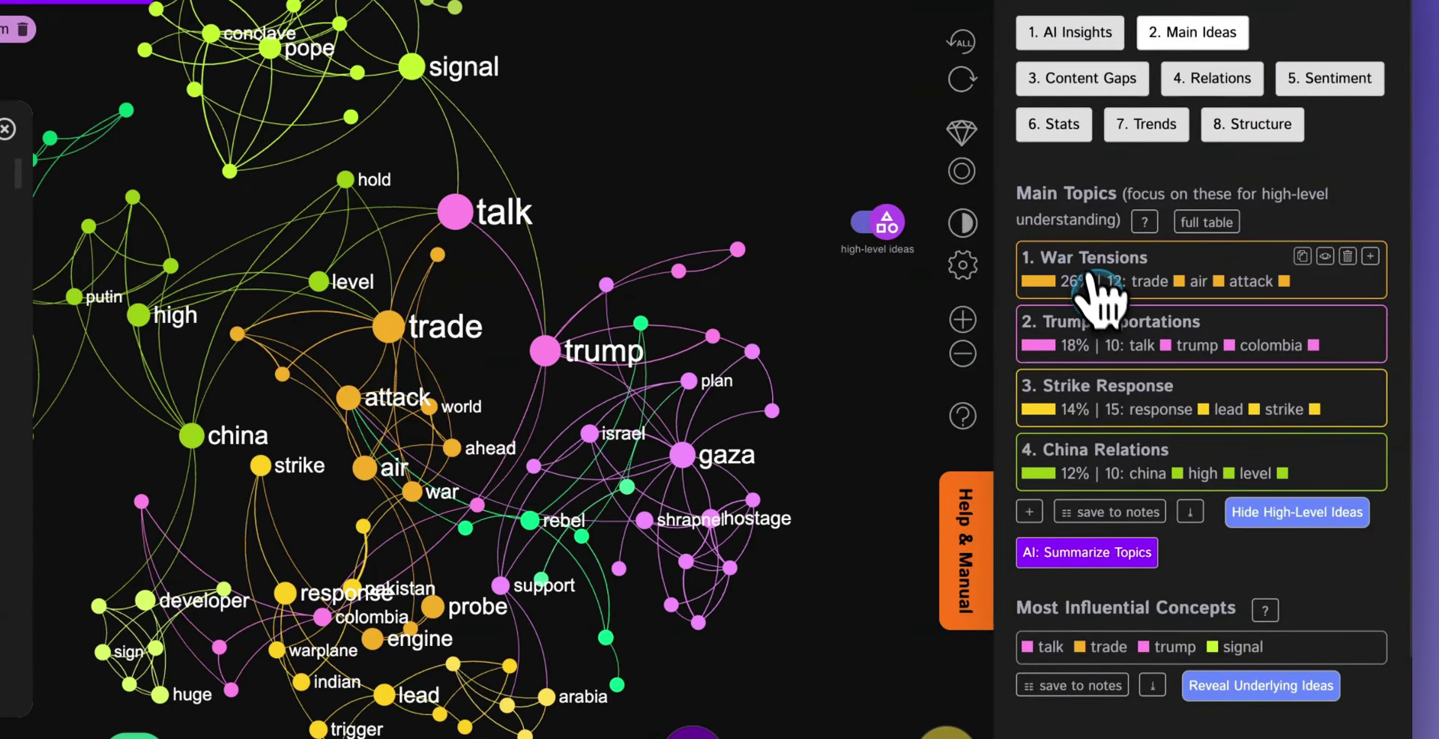
left_click(1099, 322)
left_click(1100, 324)
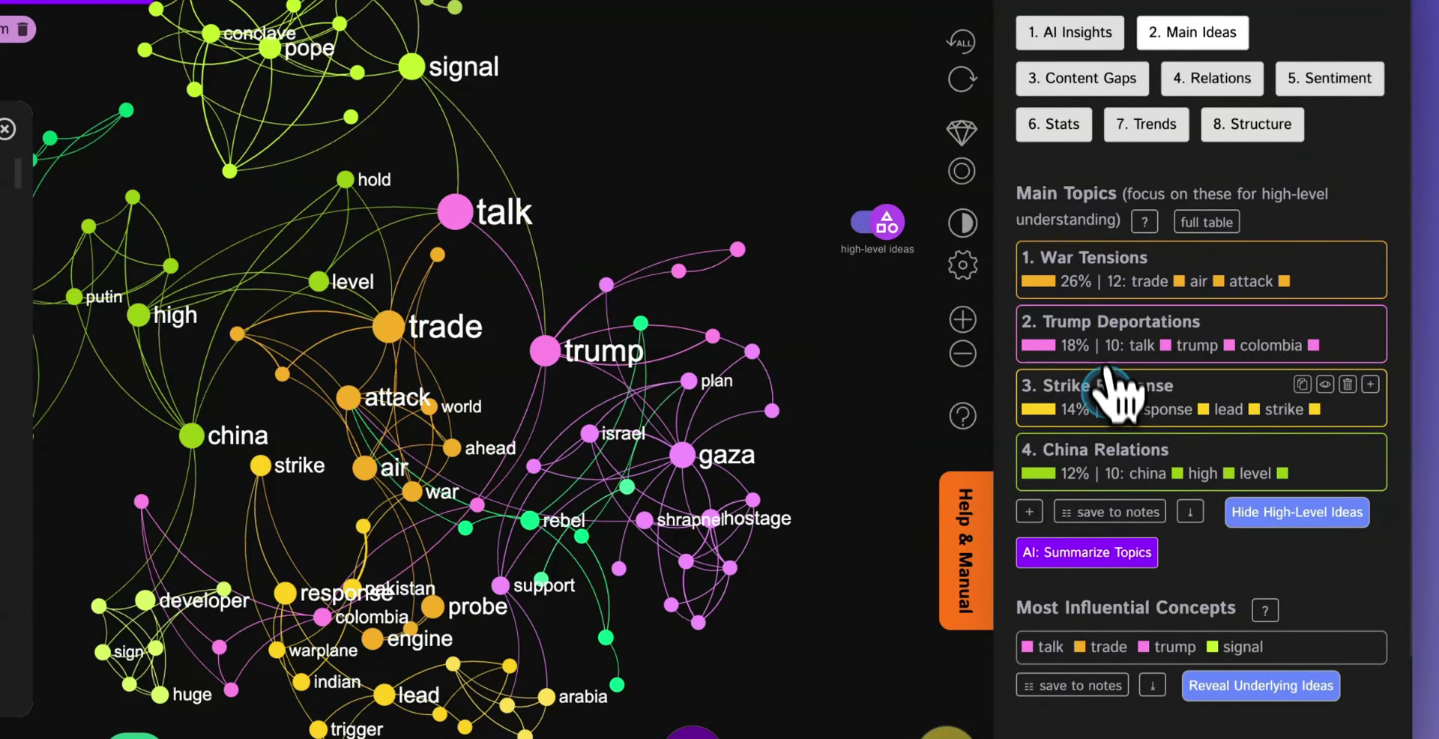
left_click(1107, 412)
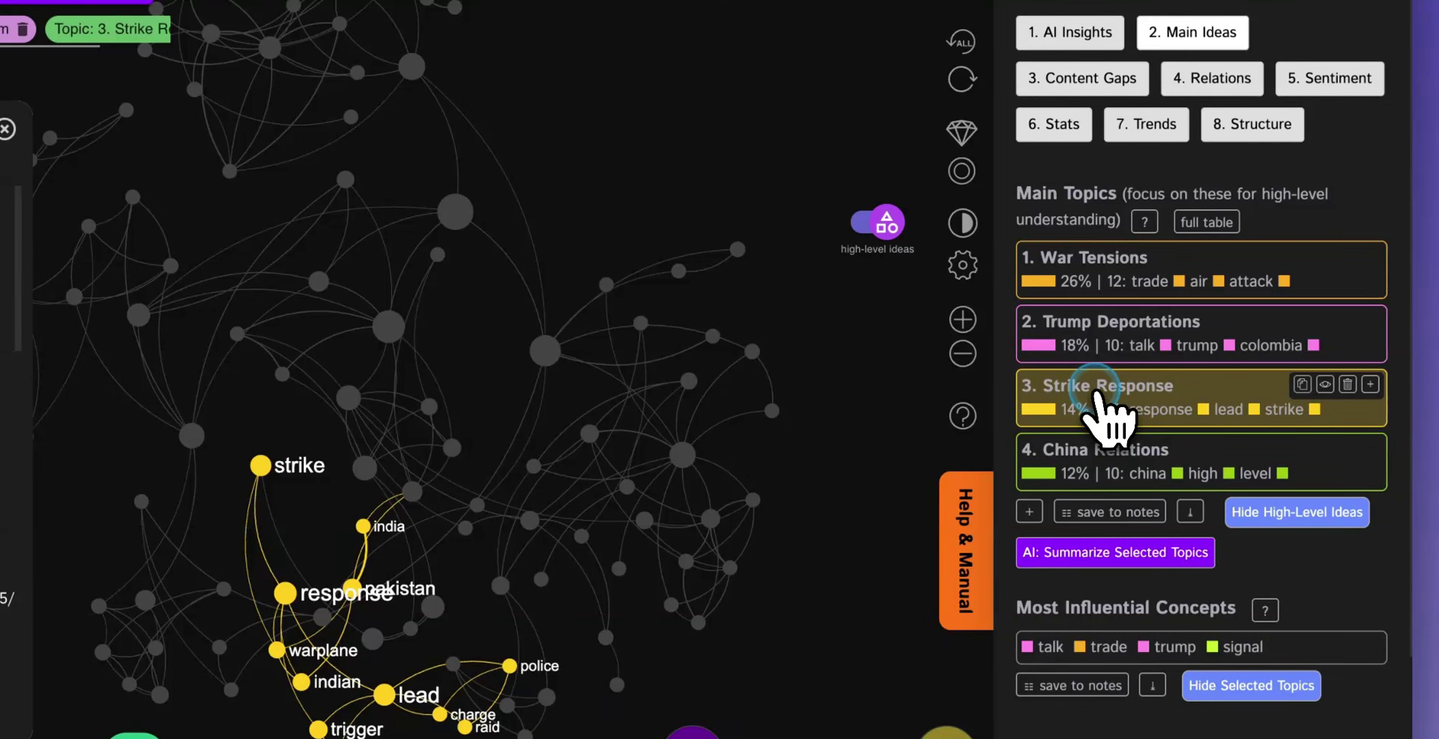
left_click(1095, 390)
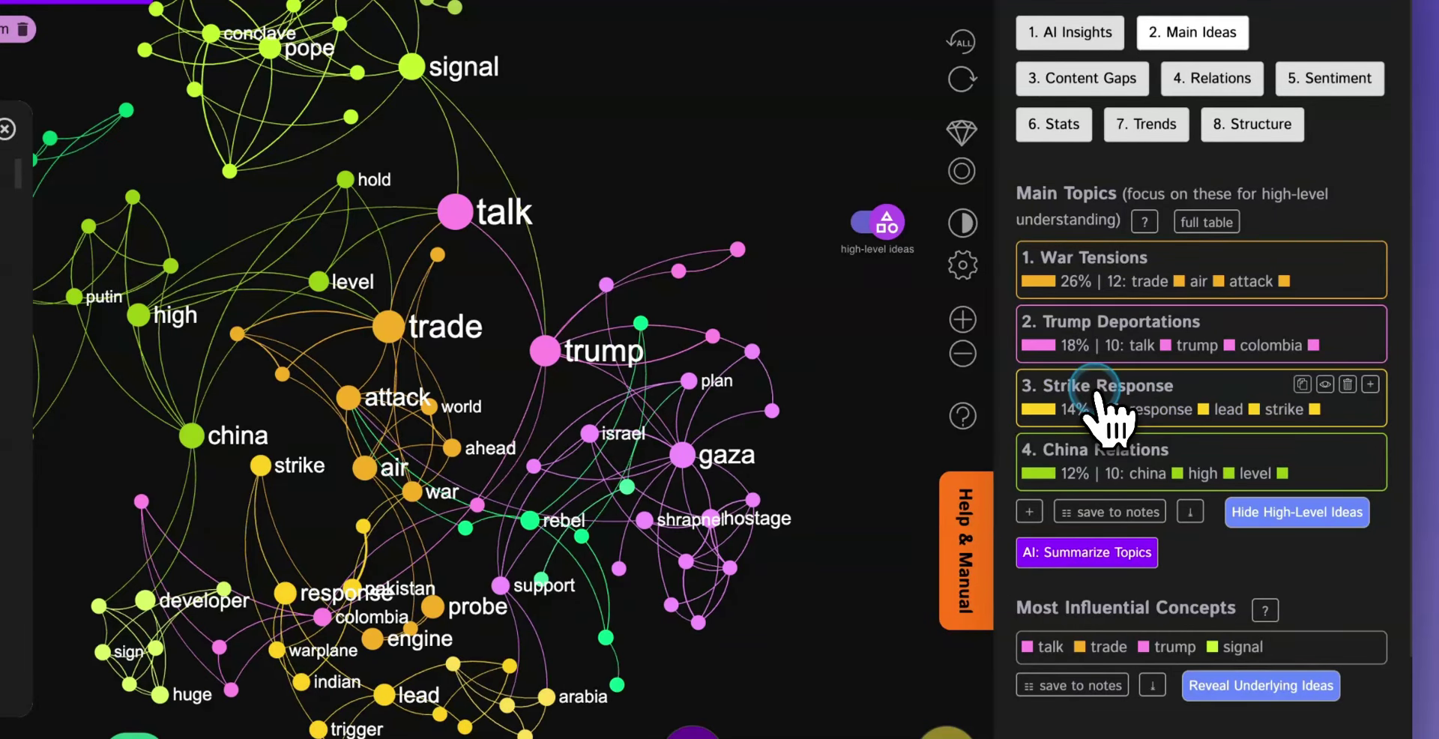
left_click(1082, 452)
left_click(1081, 454)
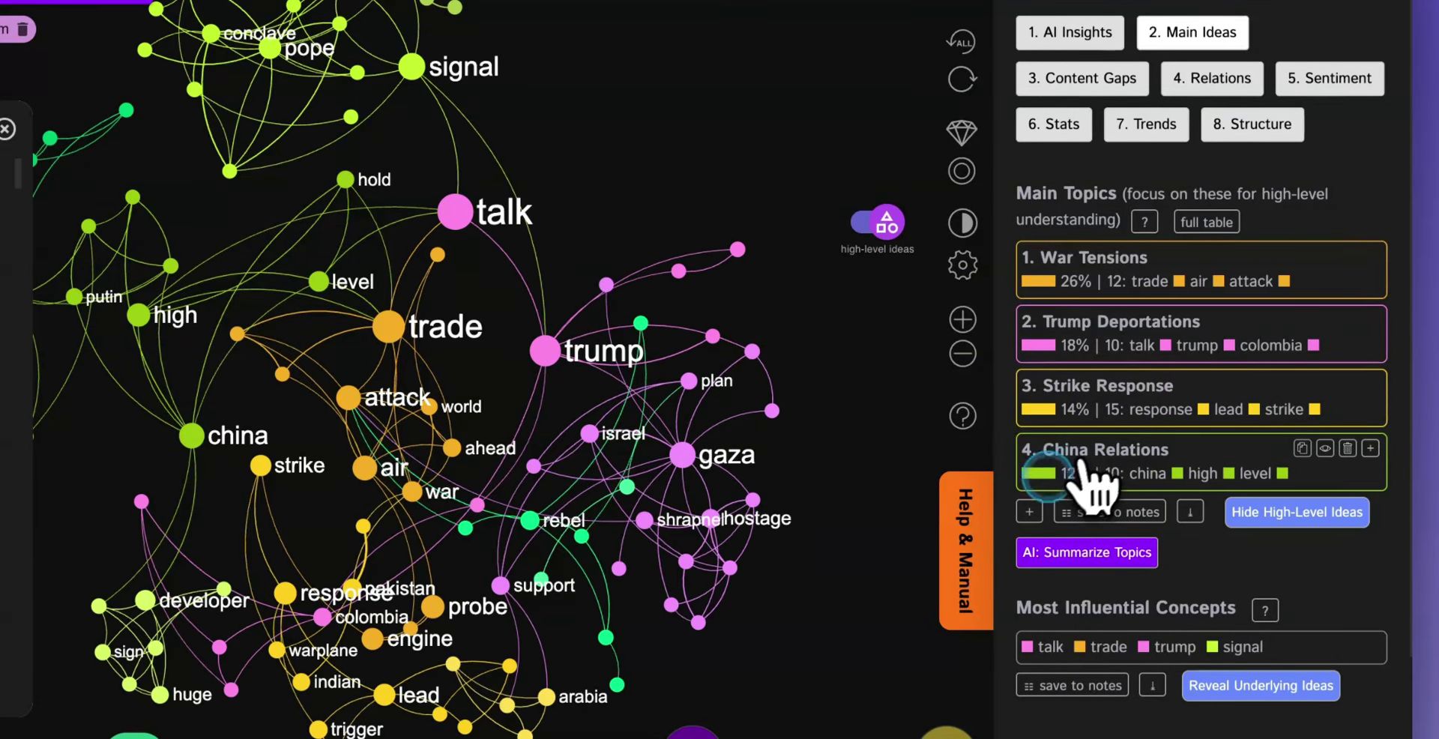
Expand the main topics list to show all topics, look through it and collapse it again.
left_click(1030, 512)
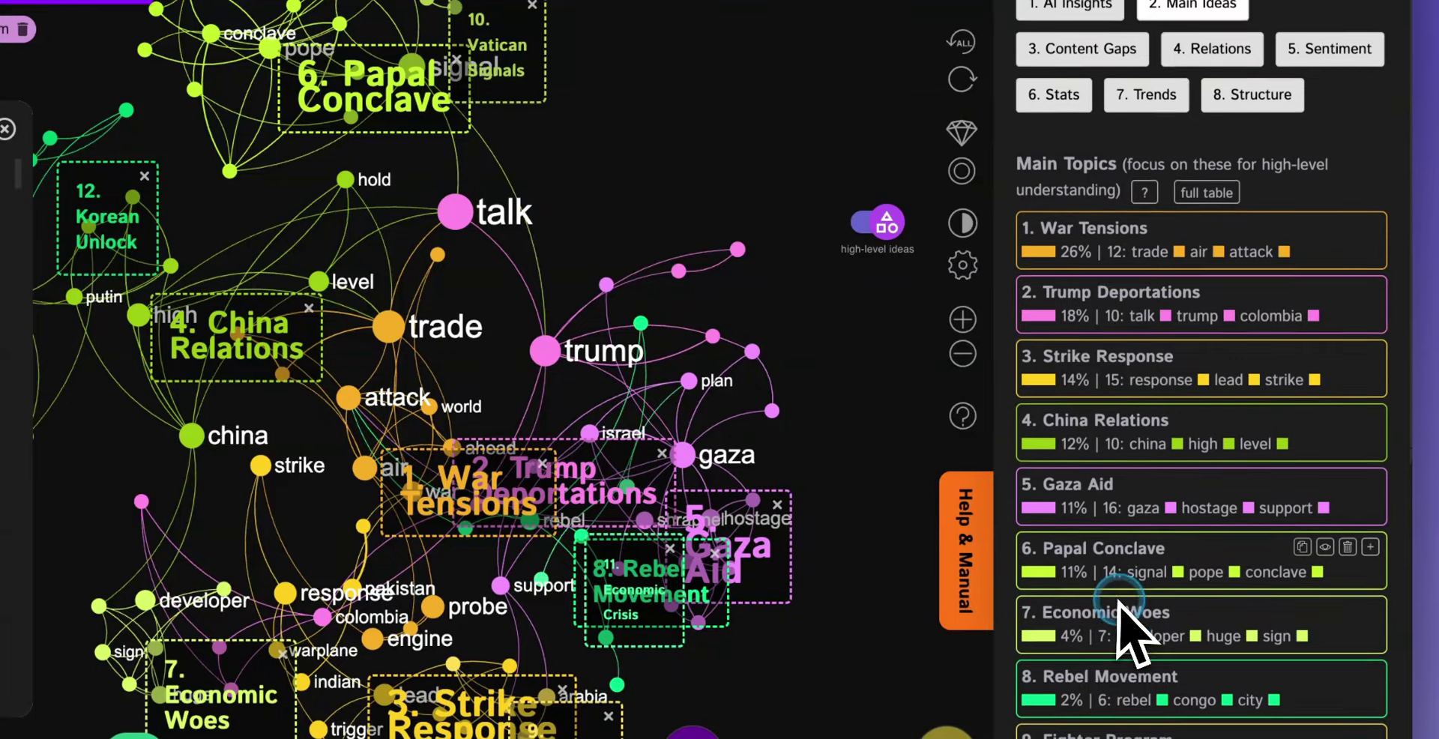
scroll(1110, 611, "down", 4)
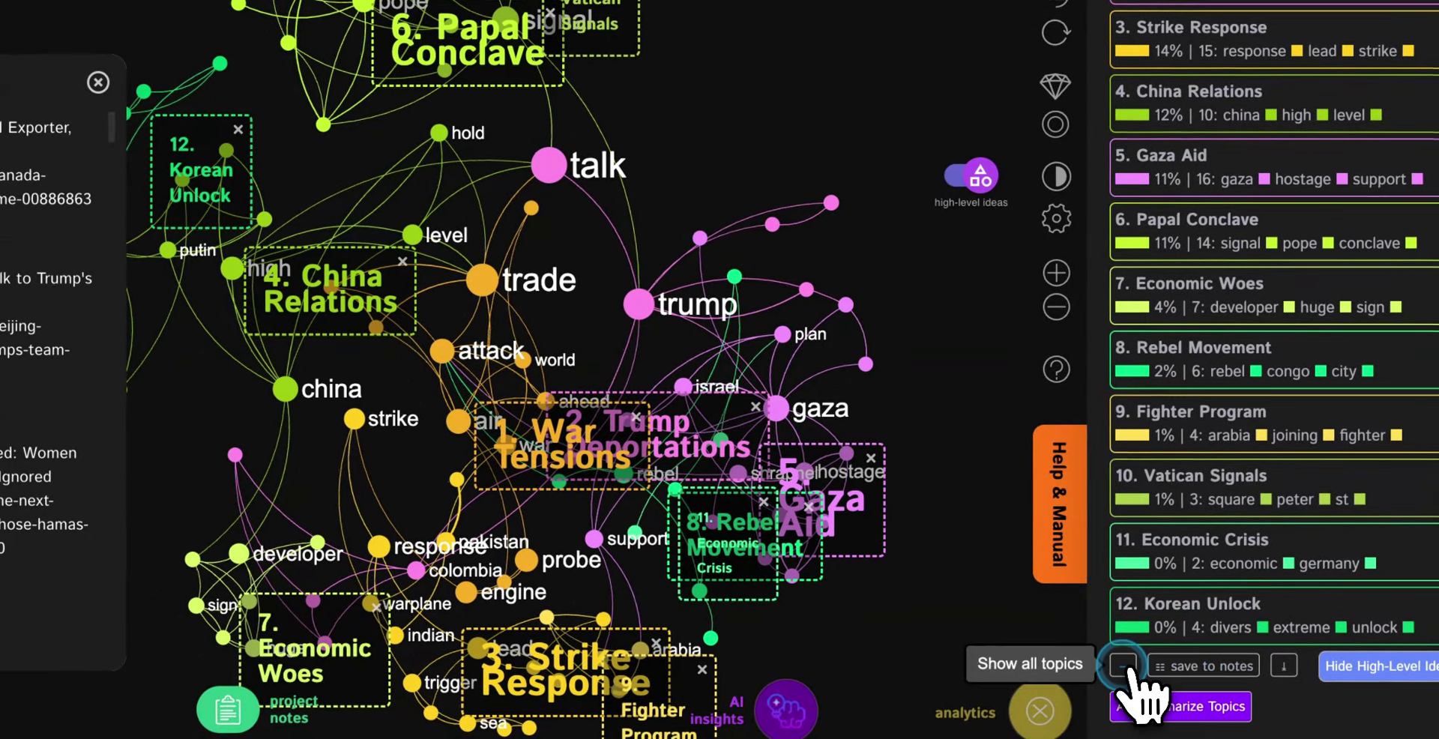
left_click(1100, 676)
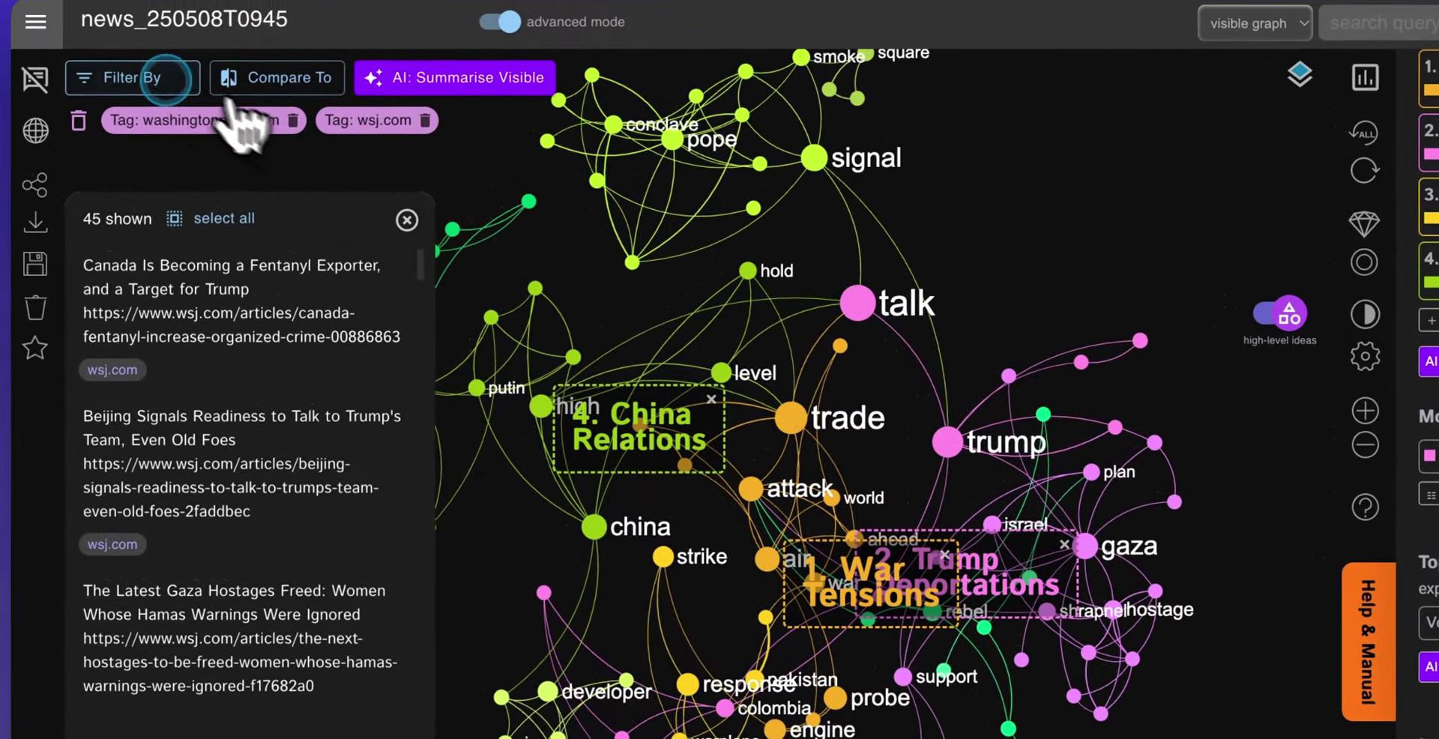
Clear the current tag filters and filter by theguardian.com and nytimes.com with the analytics recalculated.
left_click(150, 75)
left_click(619, 466)
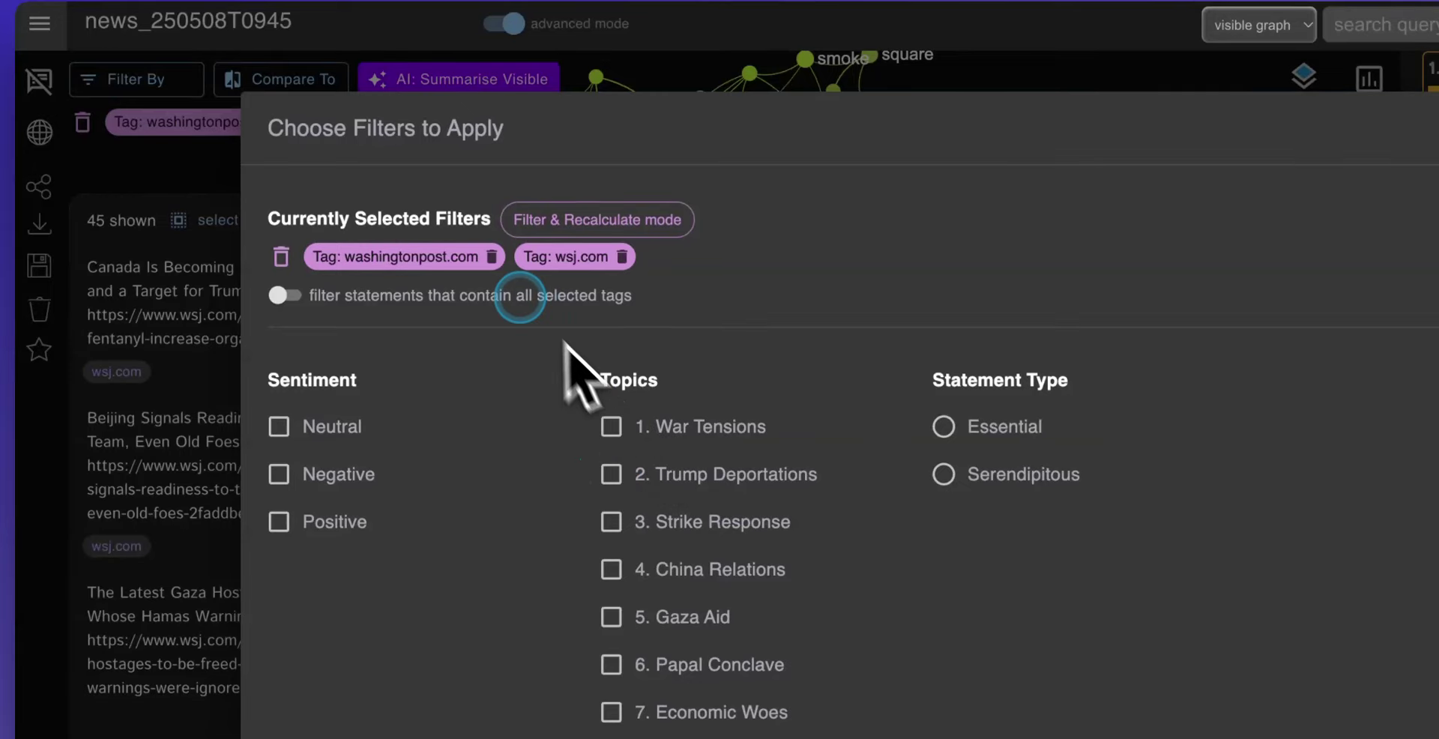
left_click(492, 255)
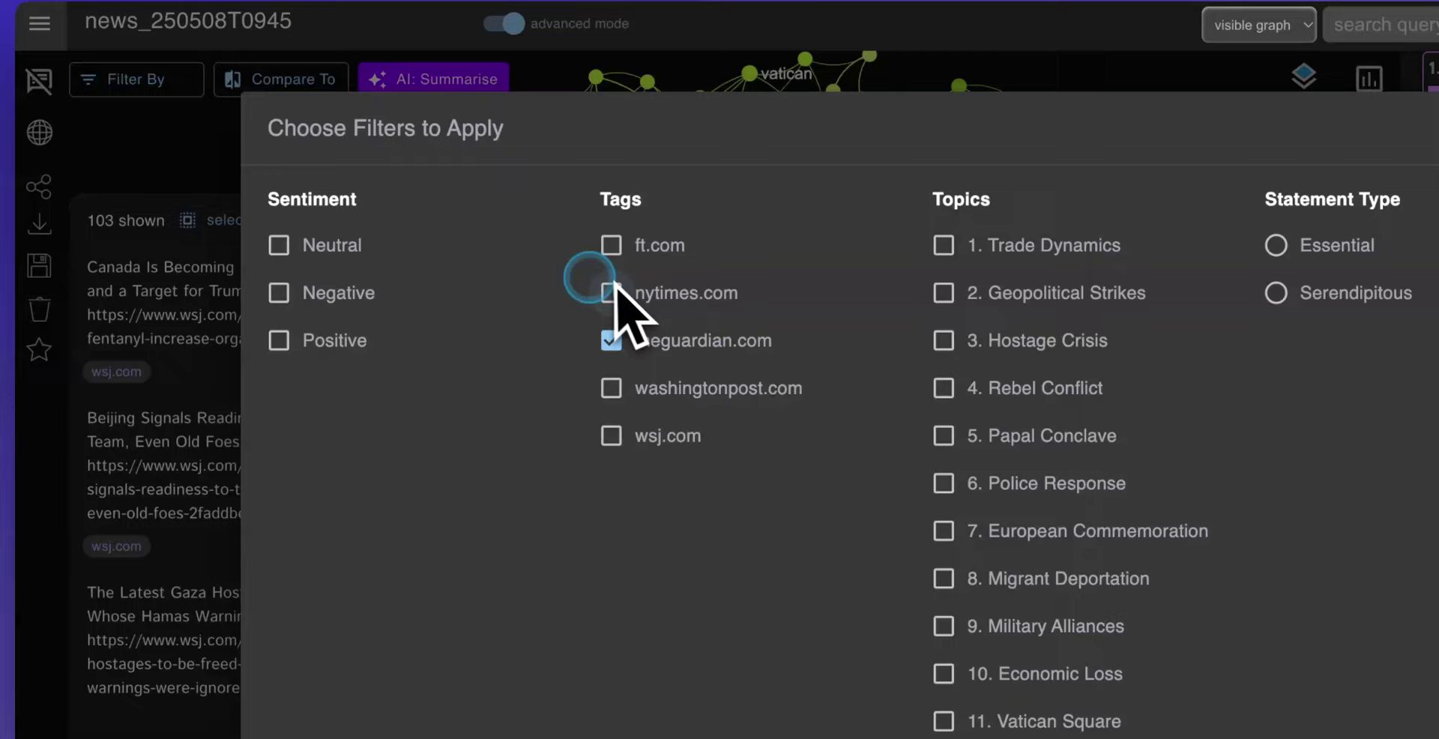
left_click(612, 292)
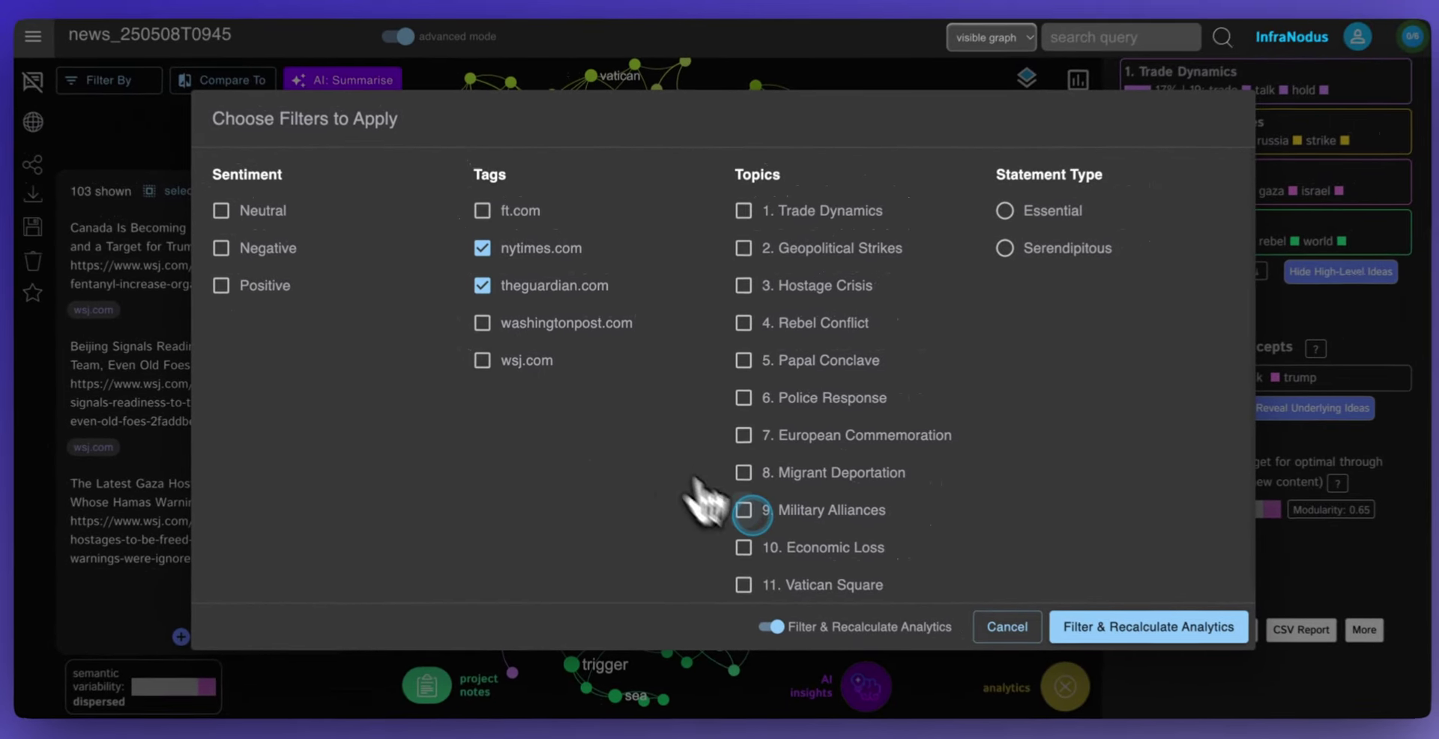
left_click(820, 688)
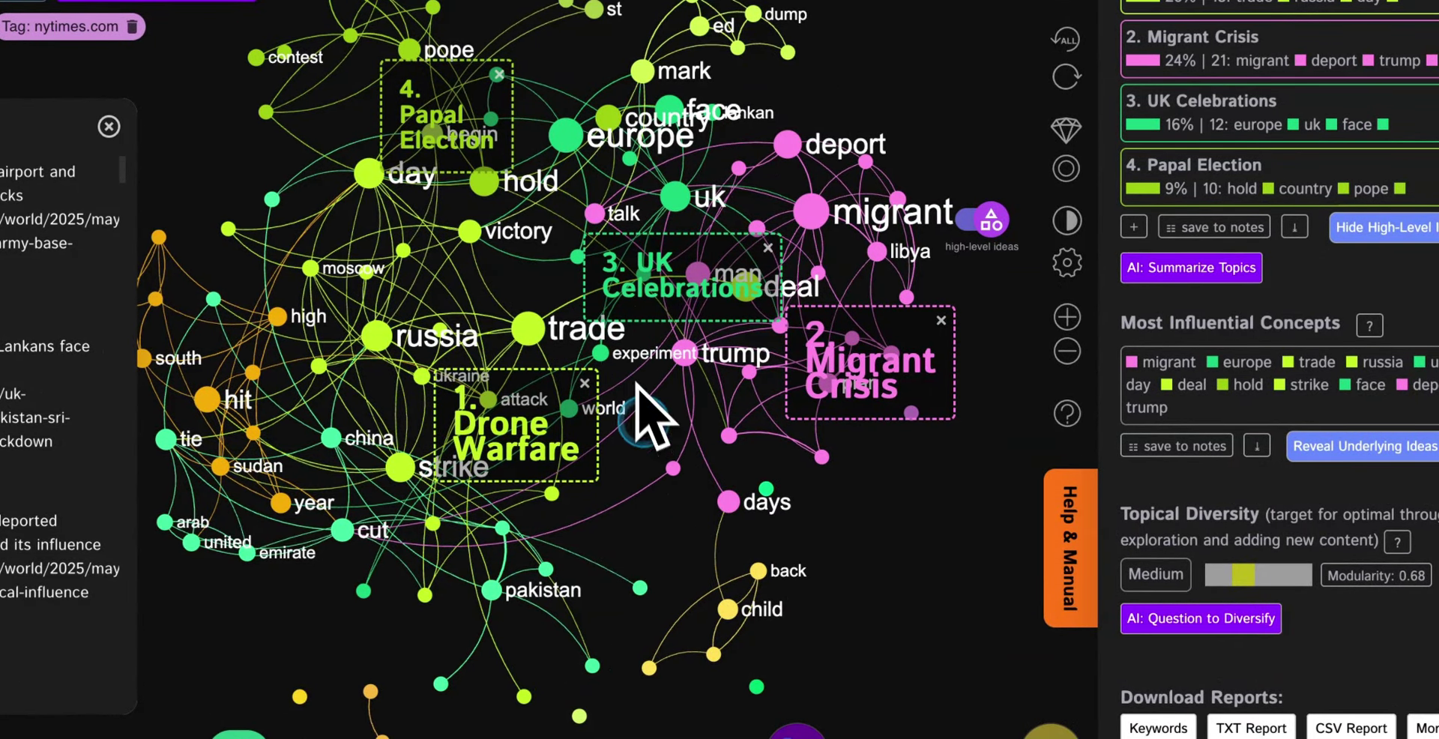
Switch the graph from high-level topic labels to low-level ideas and look over the individual concept nodes.
left_click(978, 219)
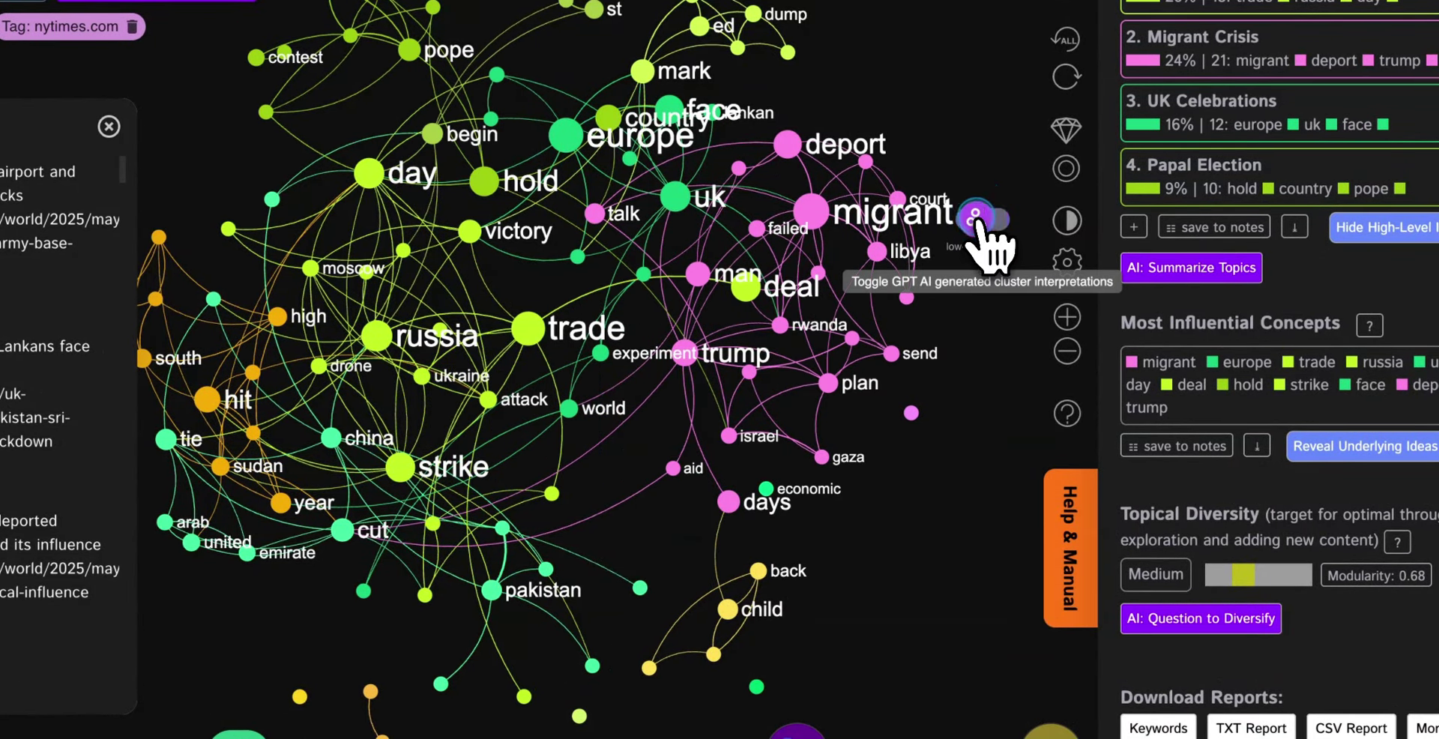
left_click_drag(695, 481, 731, 523)
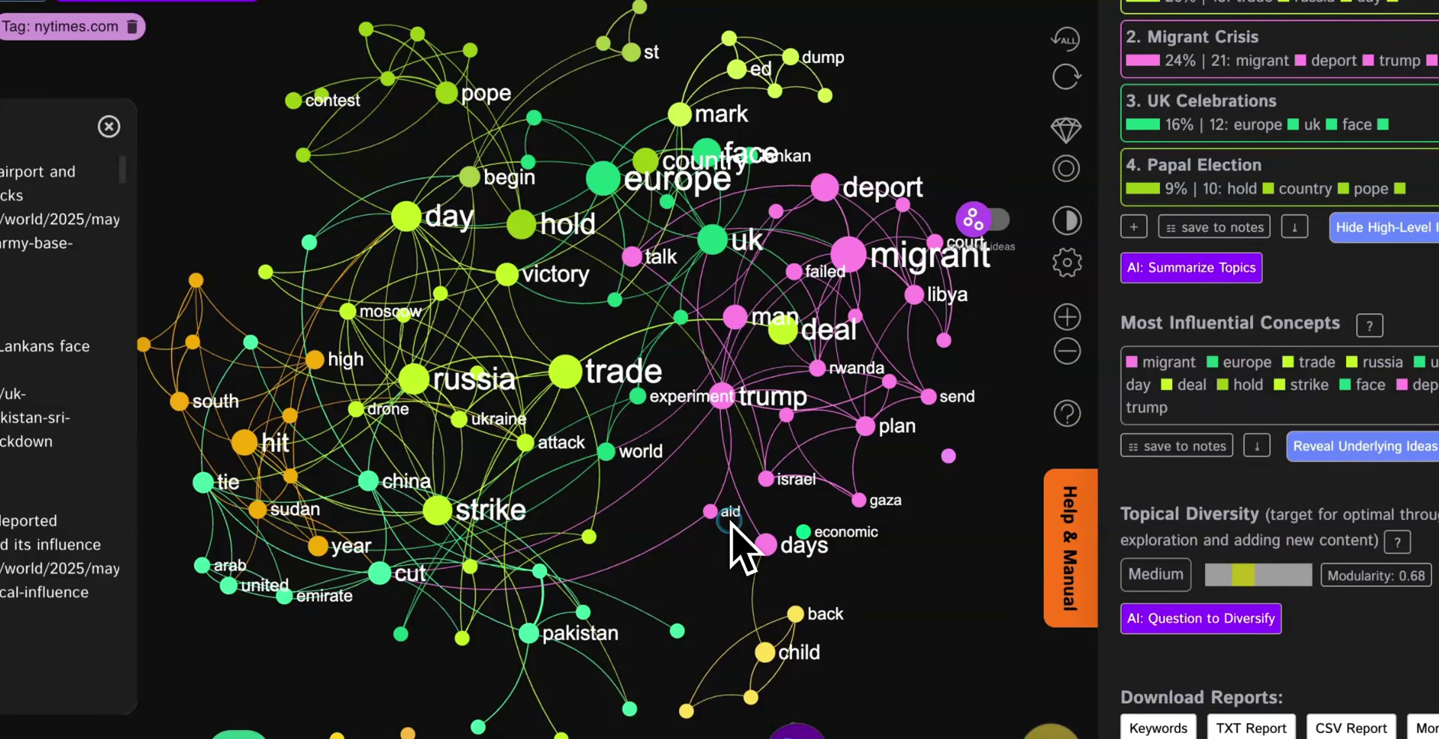
left_click_drag(654, 577, 621, 538)
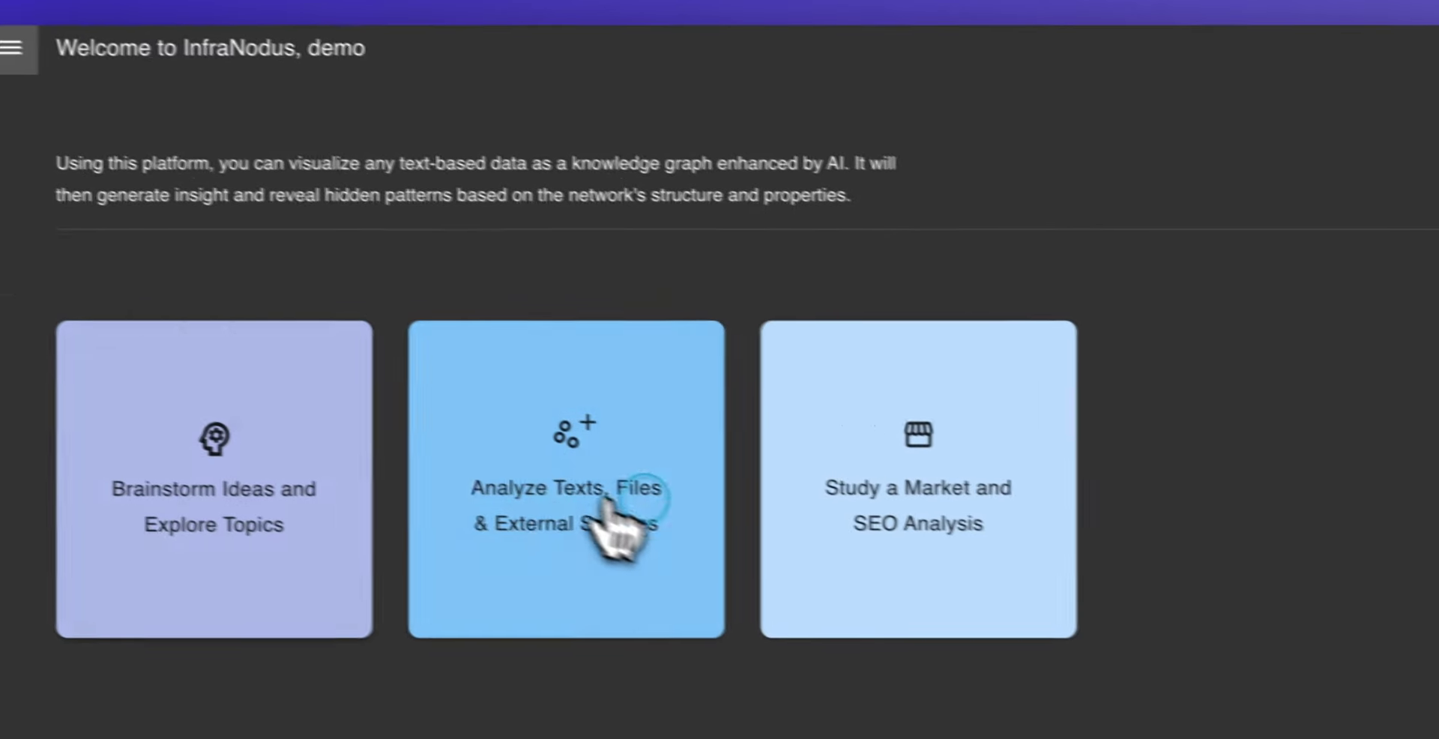
Start a file content analysis and upload all the .docx transcripts from the Transcripts-Users folder in Downloads.
left_click(609, 506)
left_click(1063, 526)
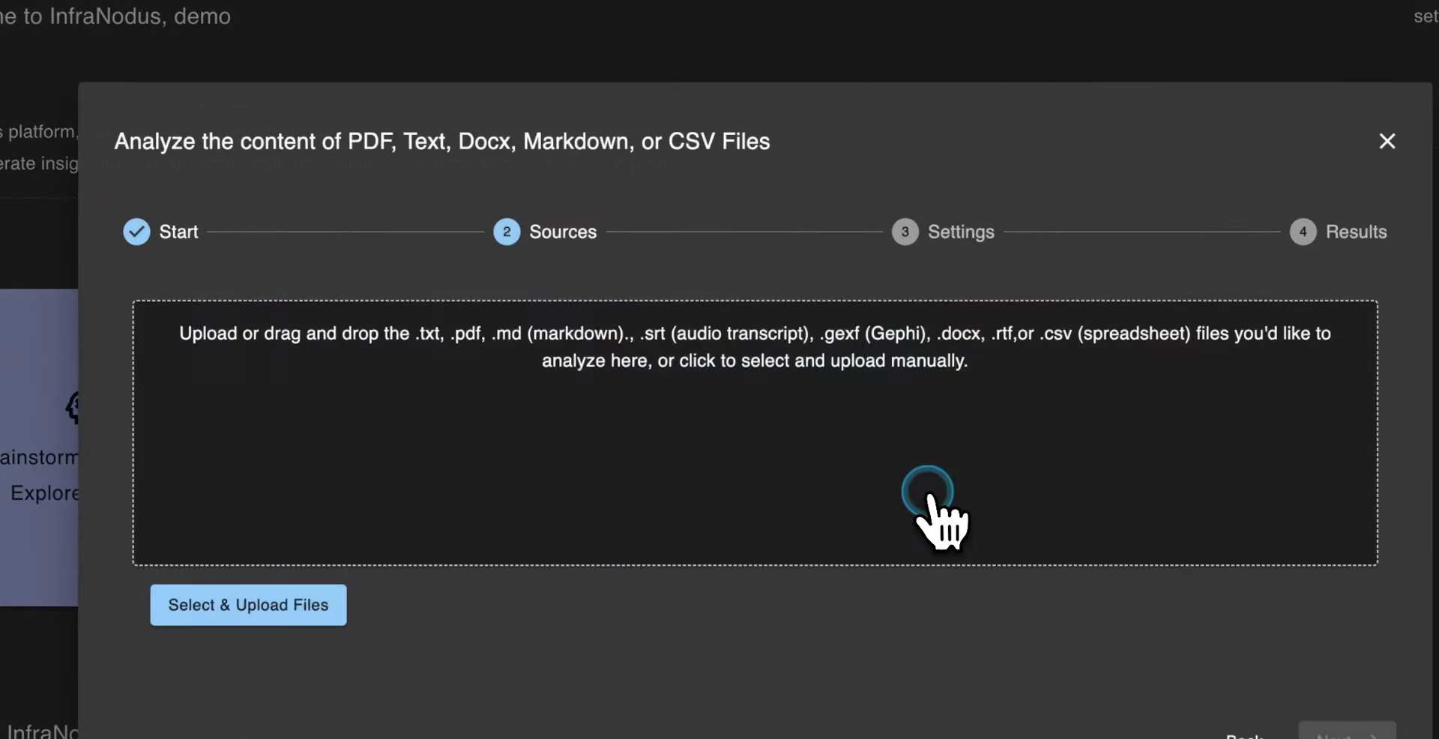
left_click(719, 340)
left_click(779, 154)
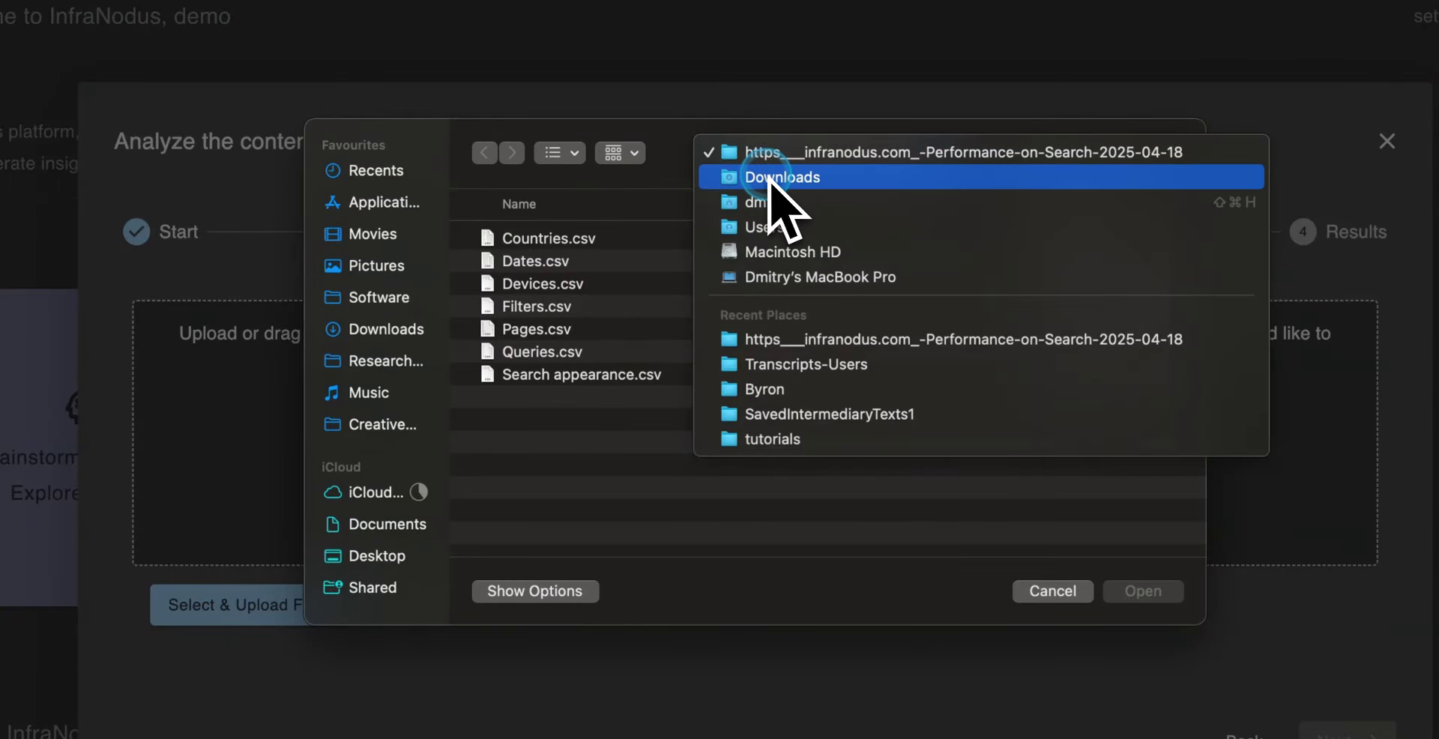
left_click(768, 178)
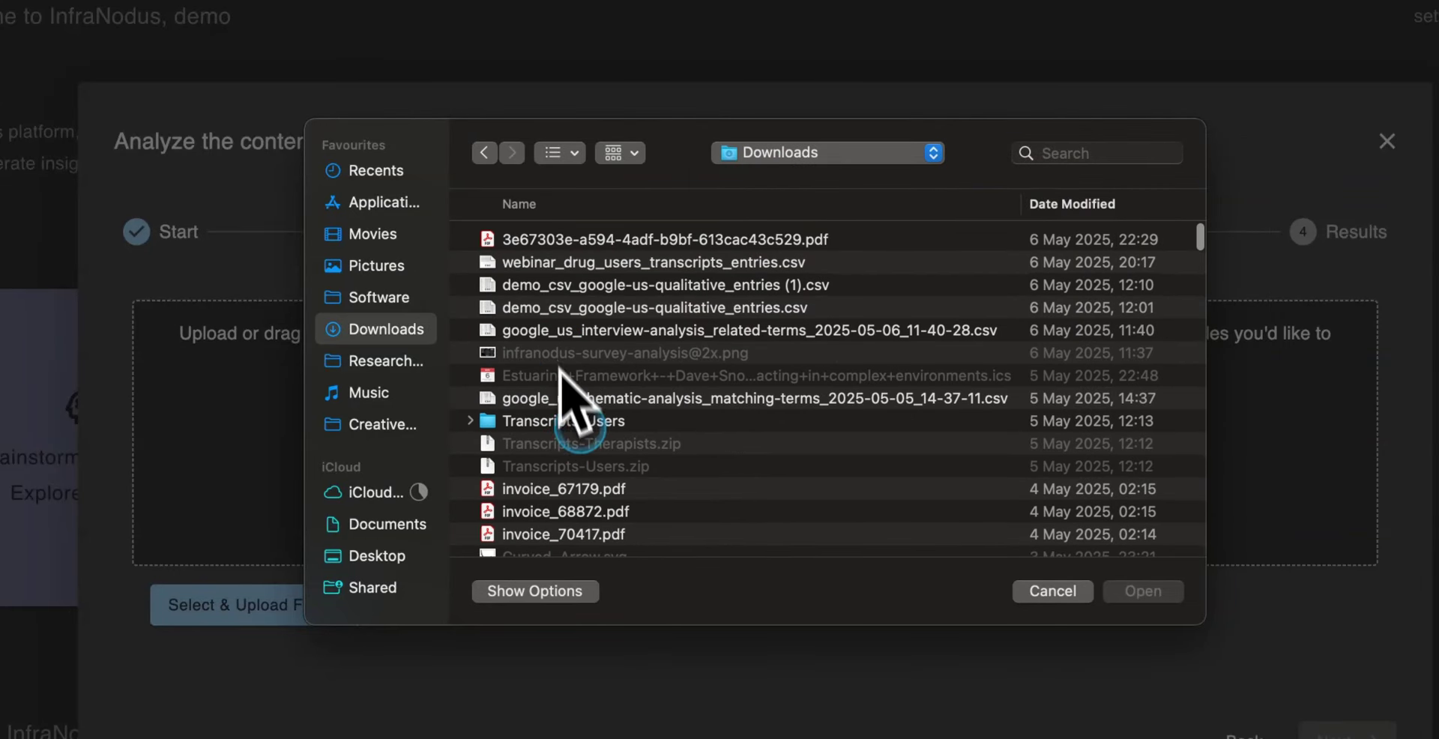
left_click(563, 422)
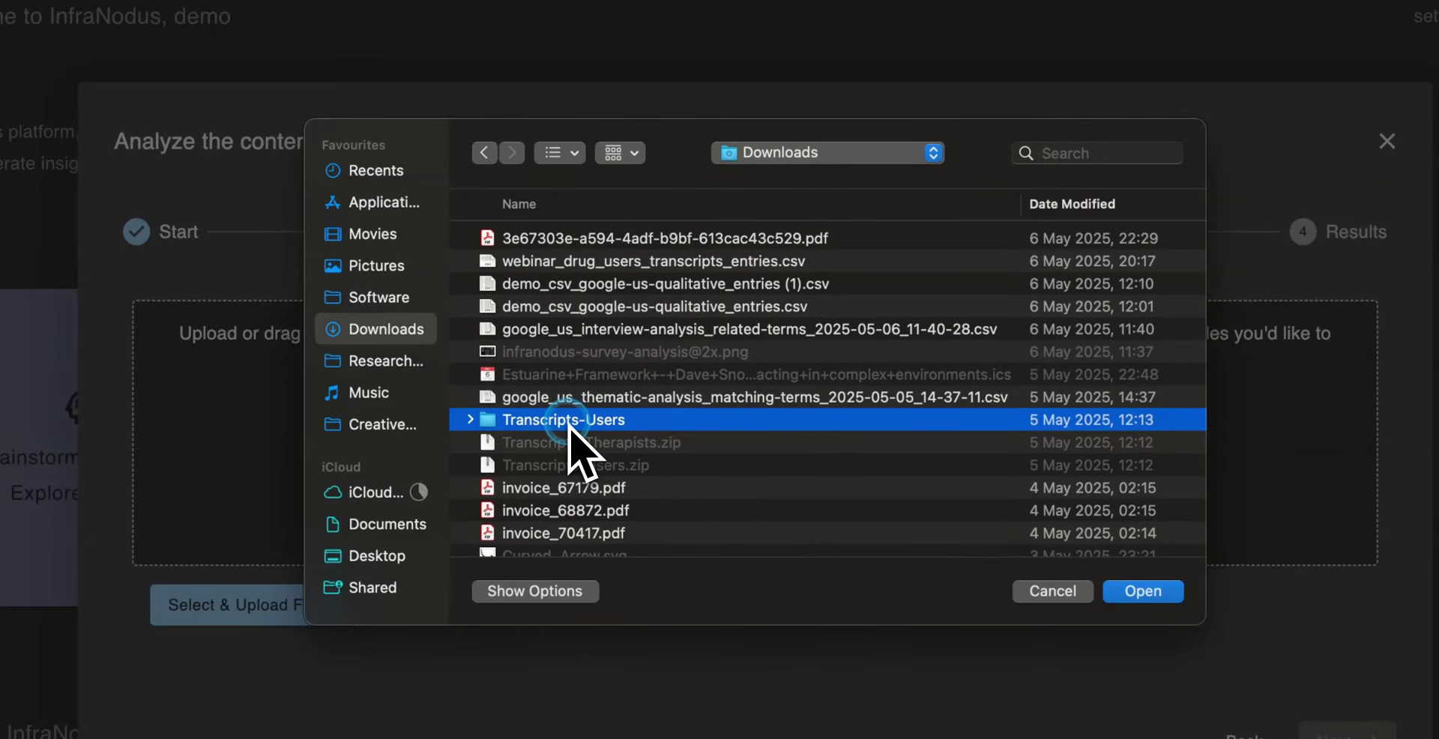
double_click(568, 423)
left_click(577, 285)
key("super+a")
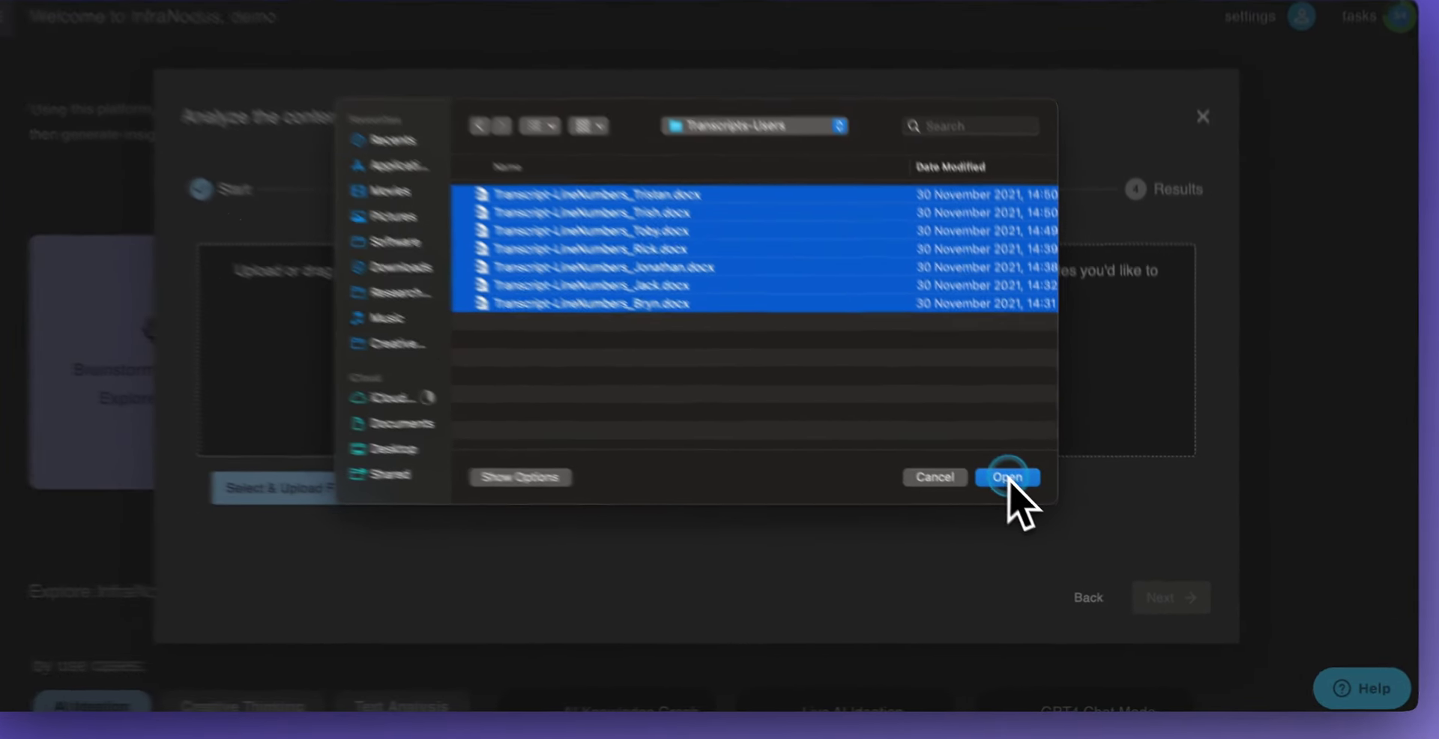
left_click(1011, 486)
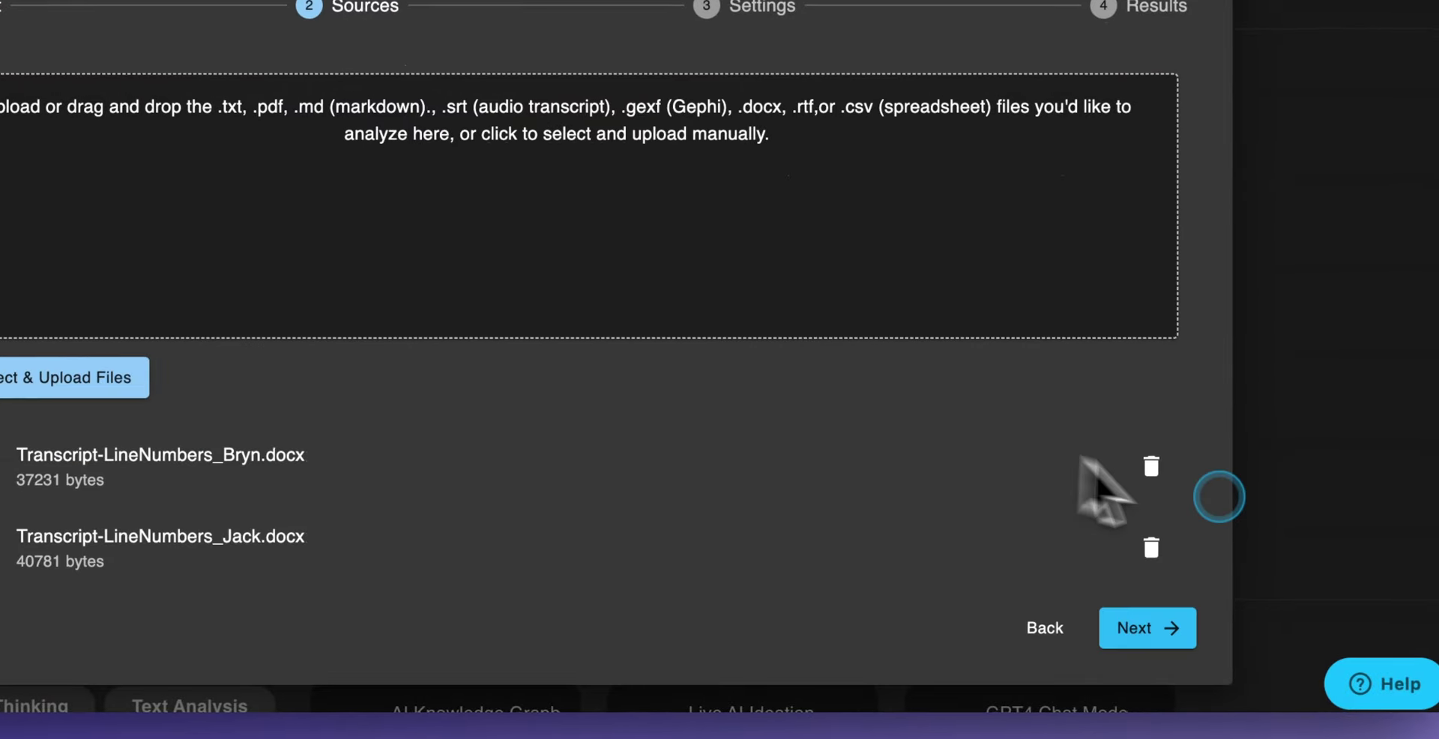
Treat the uploaded files as an audio transcript, import them to the graph docx__transcript-ls and visualize it.
left_click(1154, 625)
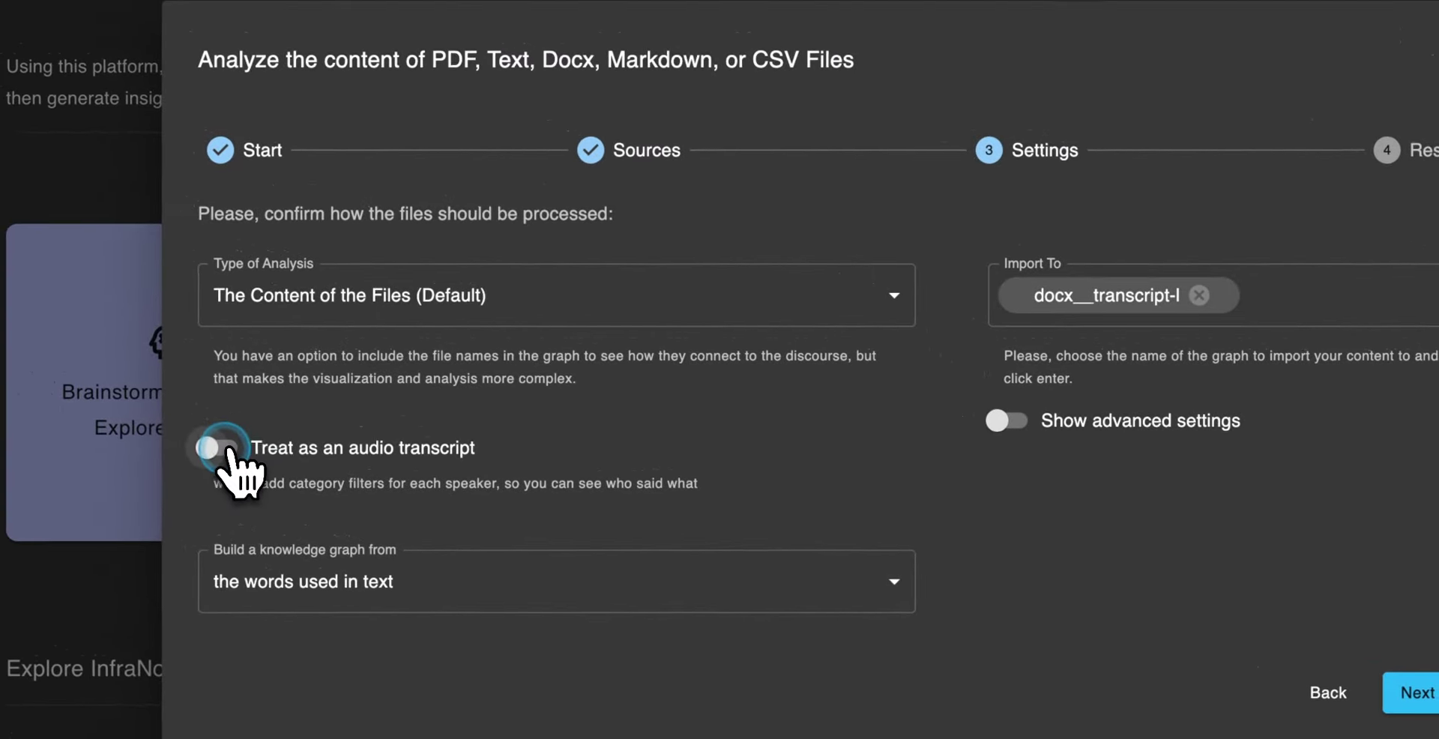
left_click(128, 501)
left_click(1166, 301)
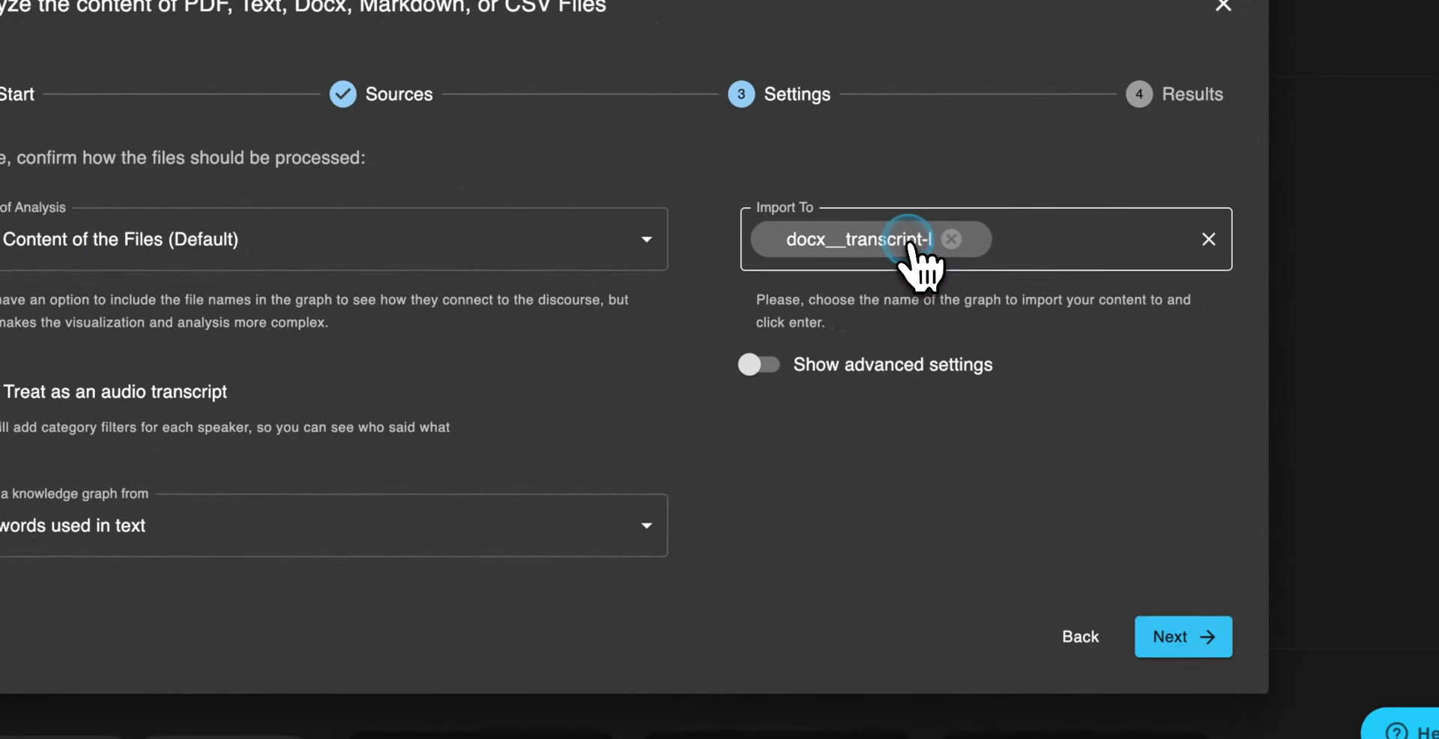
key("Return")
left_click(1162, 631)
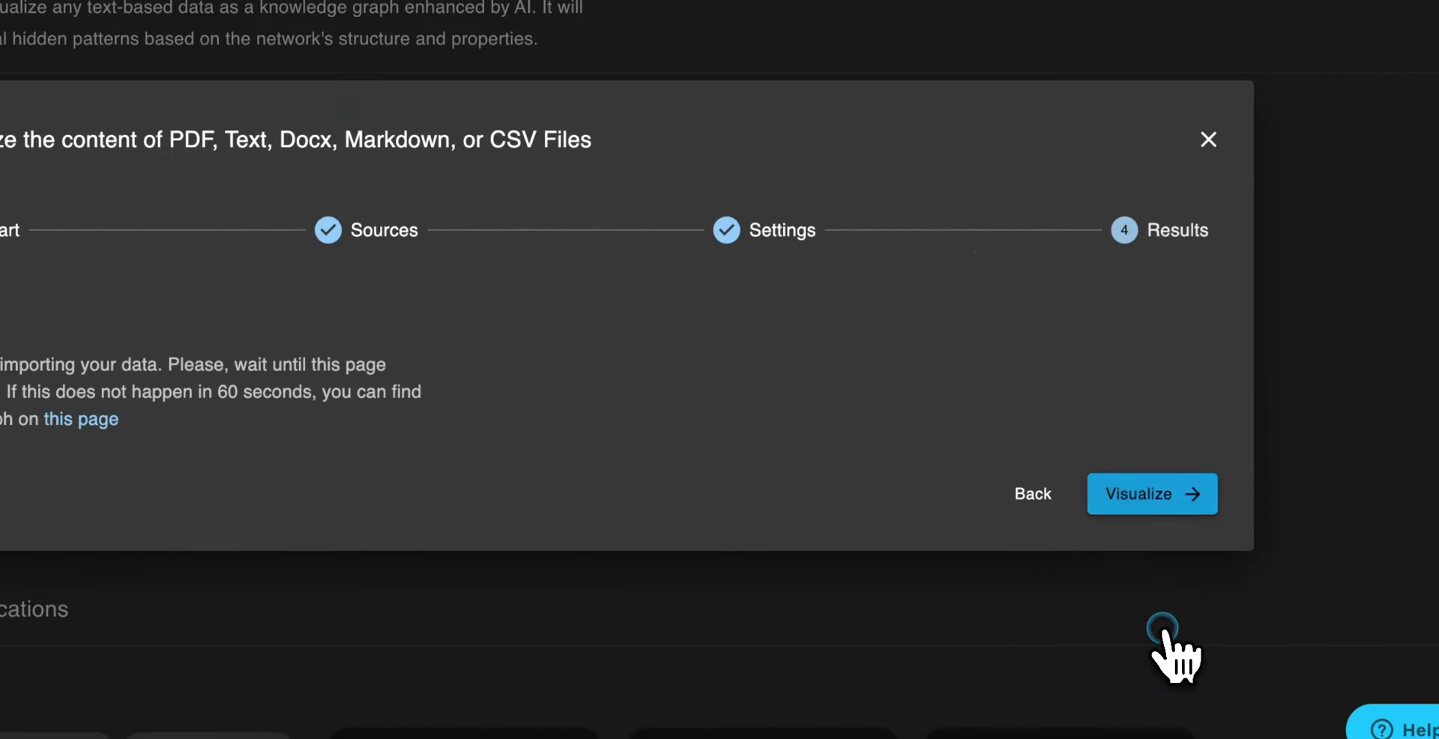
left_click(1104, 355)
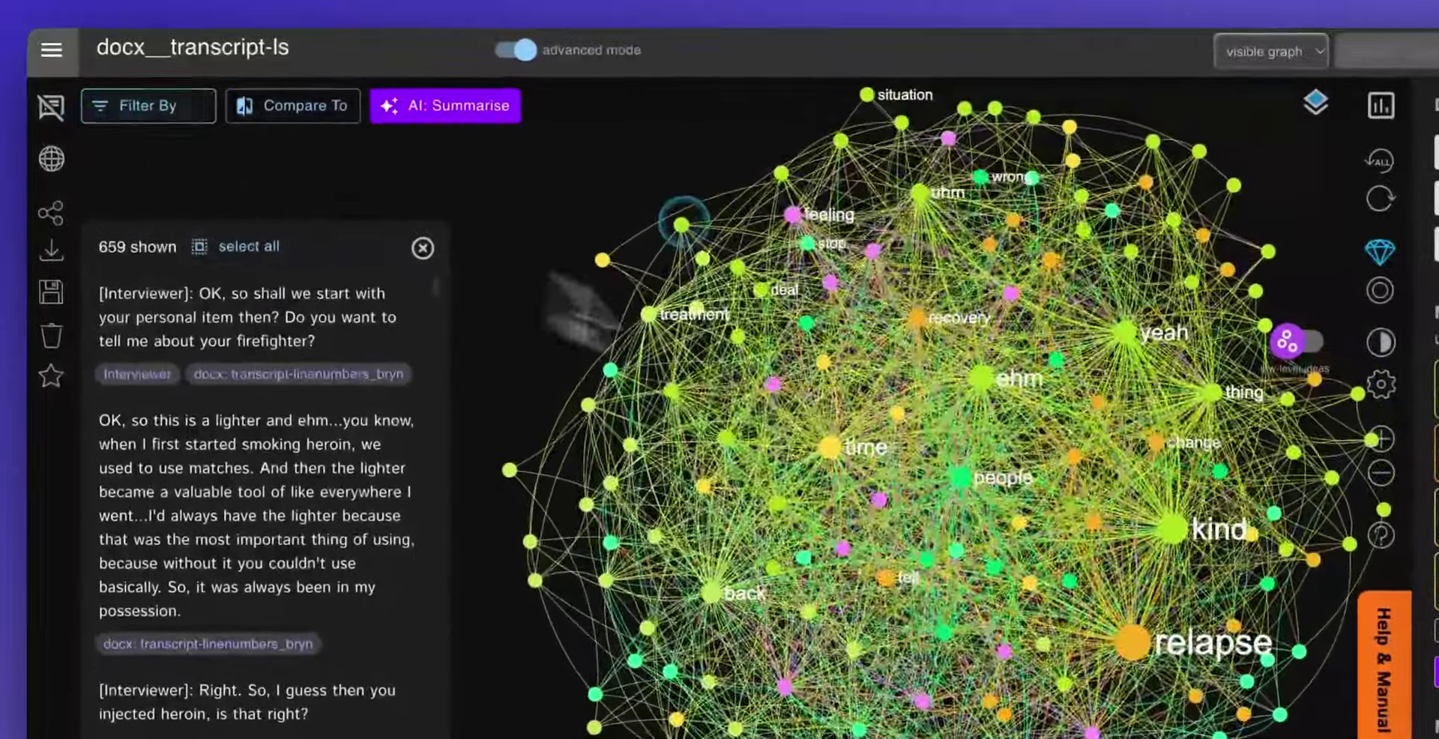
Highlight the third transcript's file tag in the graph, and replace that highlight with the fourth transcript's tag.
left_click(168, 105)
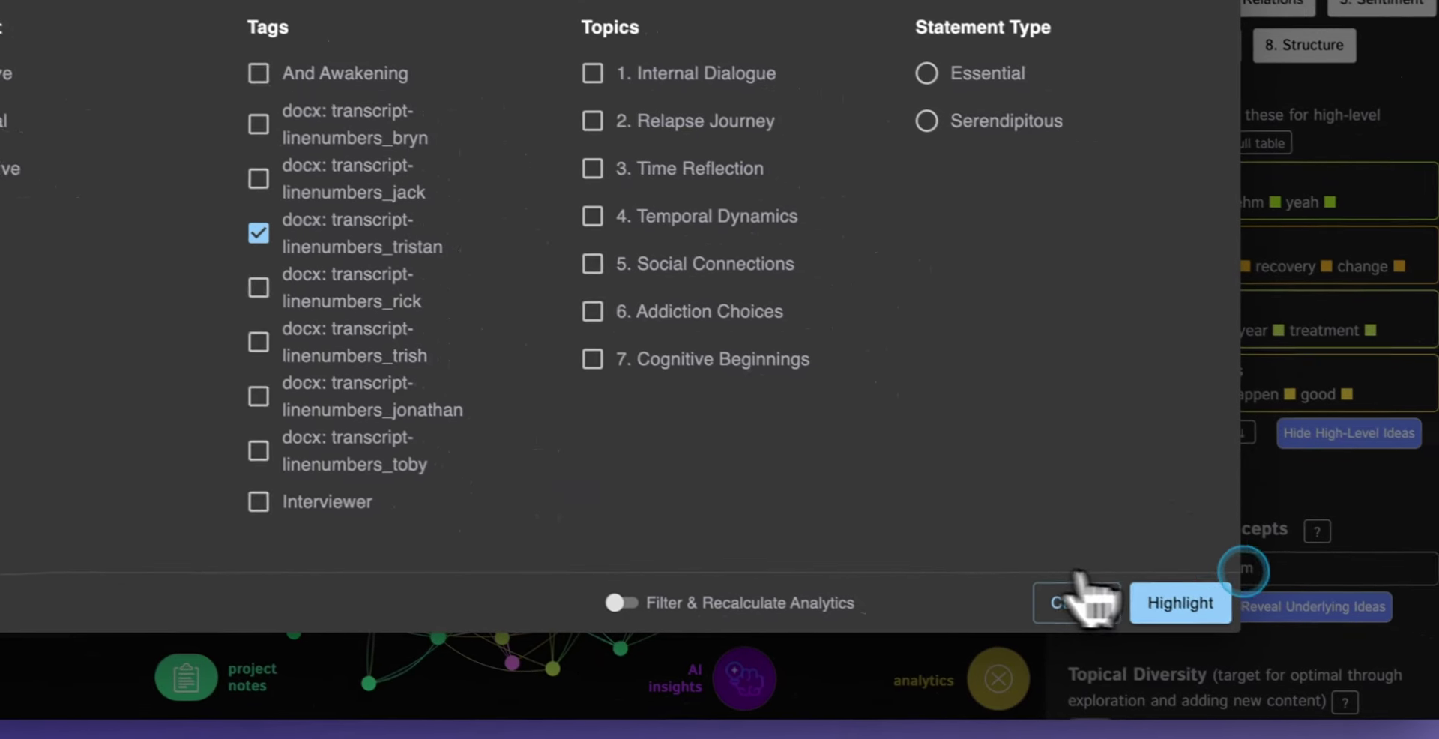
left_click(1415, 698)
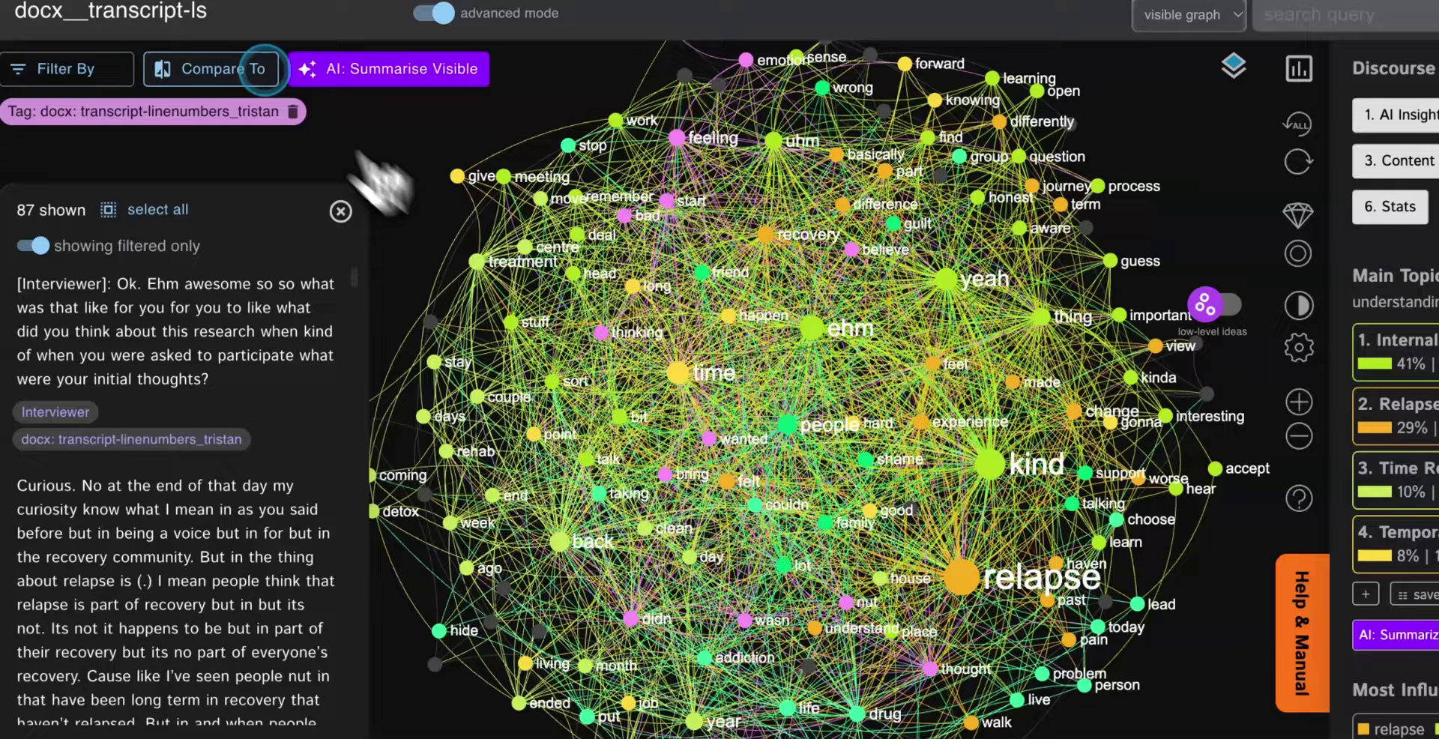
left_click(0, 0)
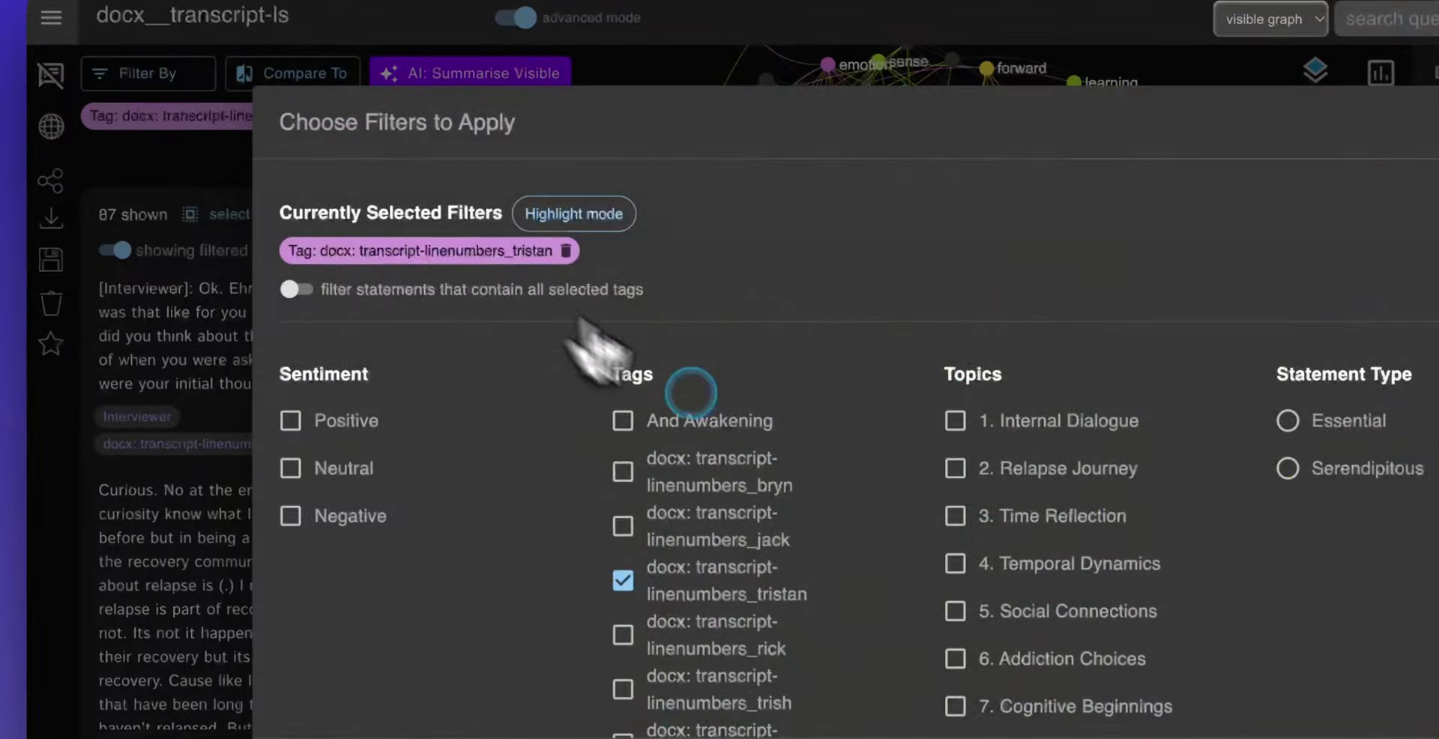
left_click(697, 655)
left_click(472, 487)
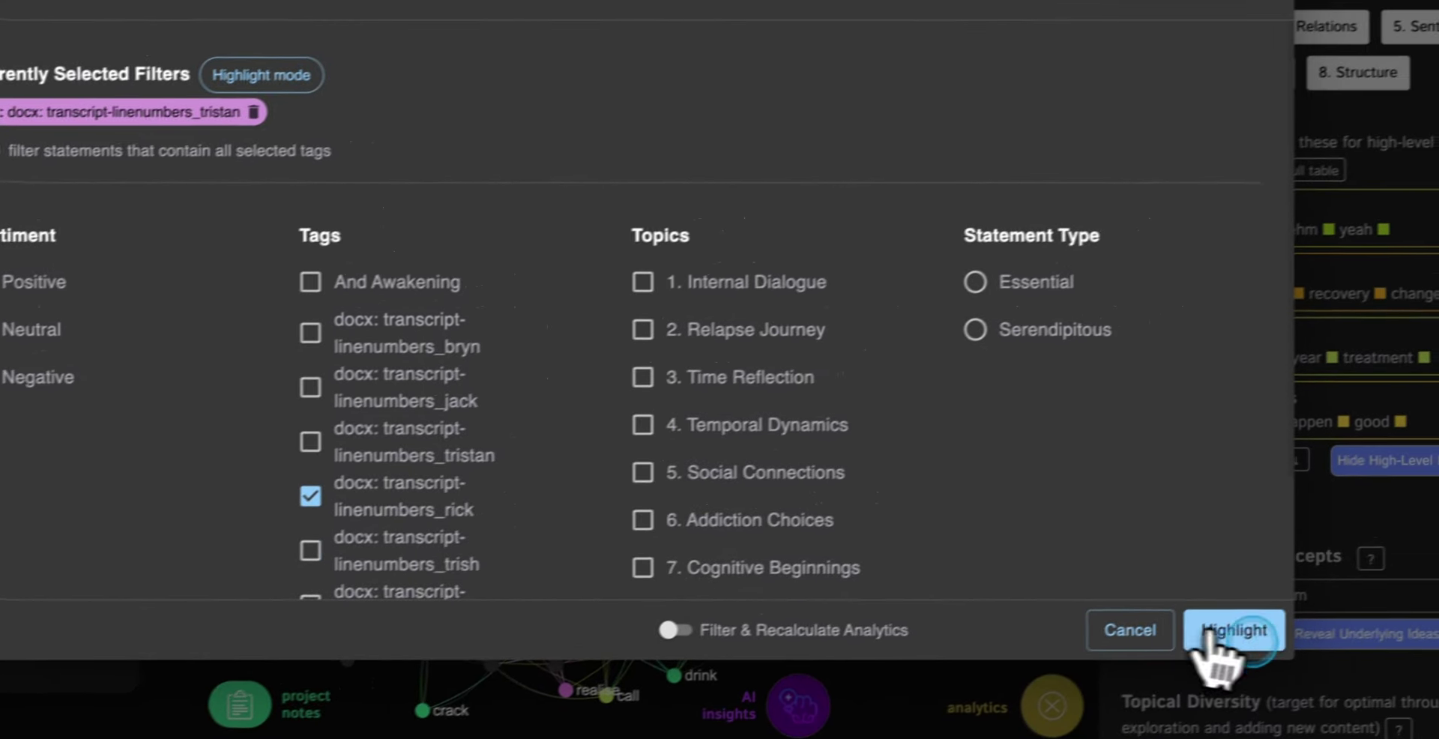
left_click(1313, 613)
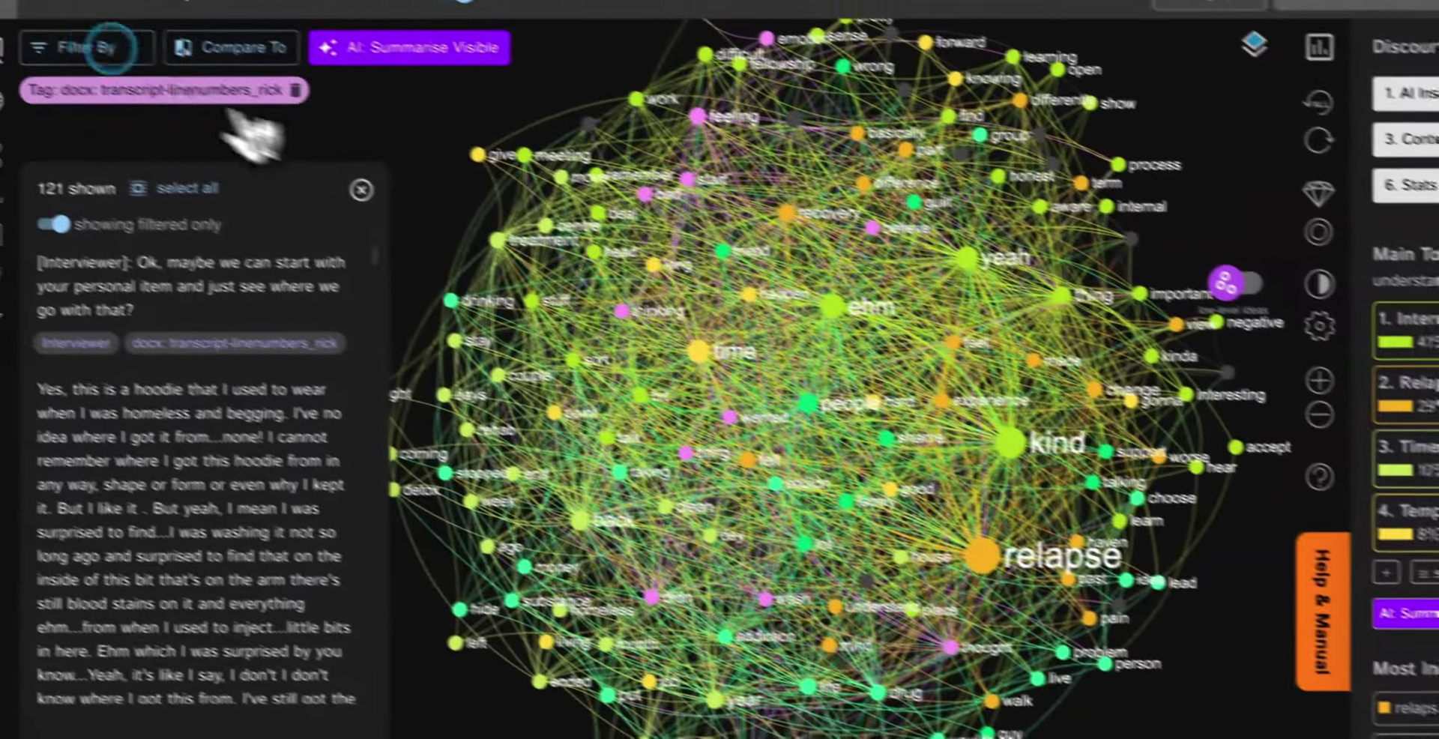
Turn the fourth transcript's tag highlight into a filter with the analytics recalculated.
left_click(144, 55)
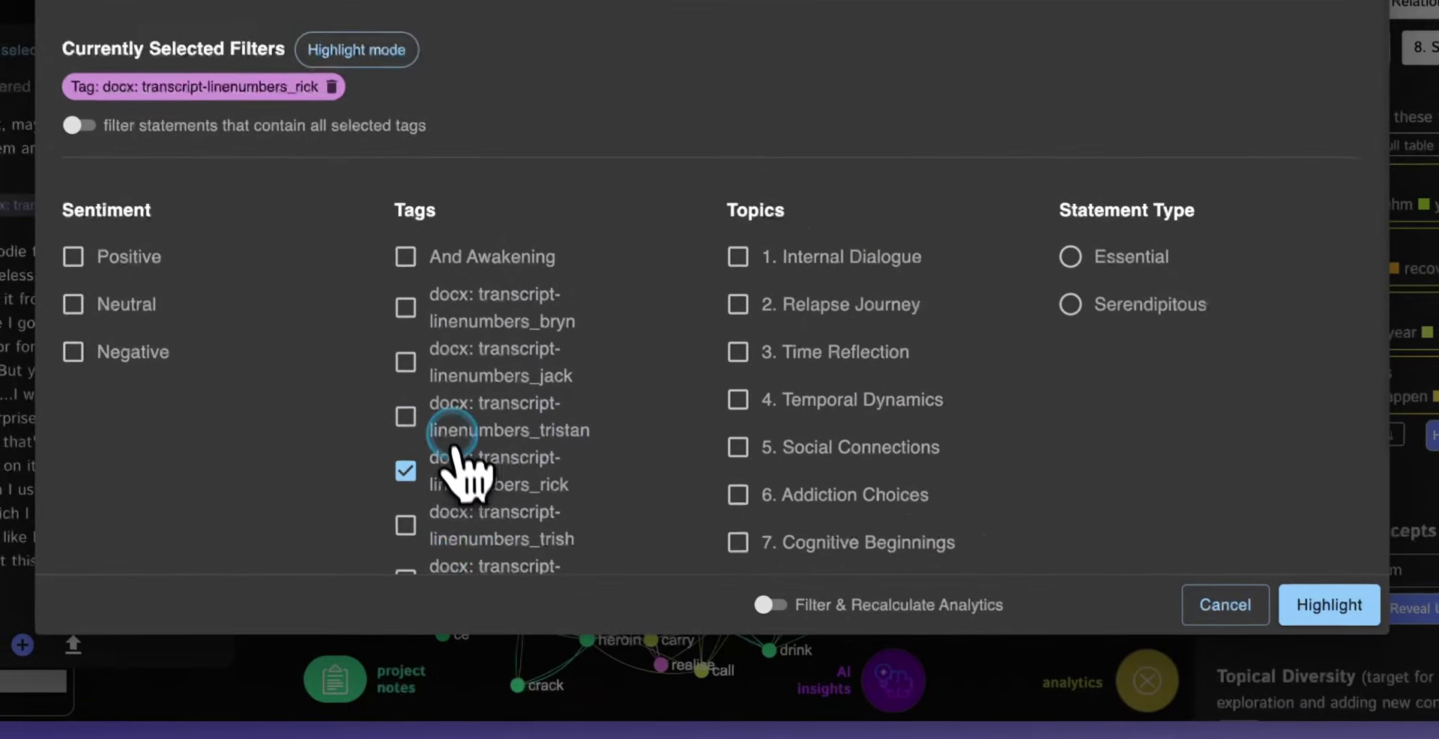
scroll(454, 448, "down", 2)
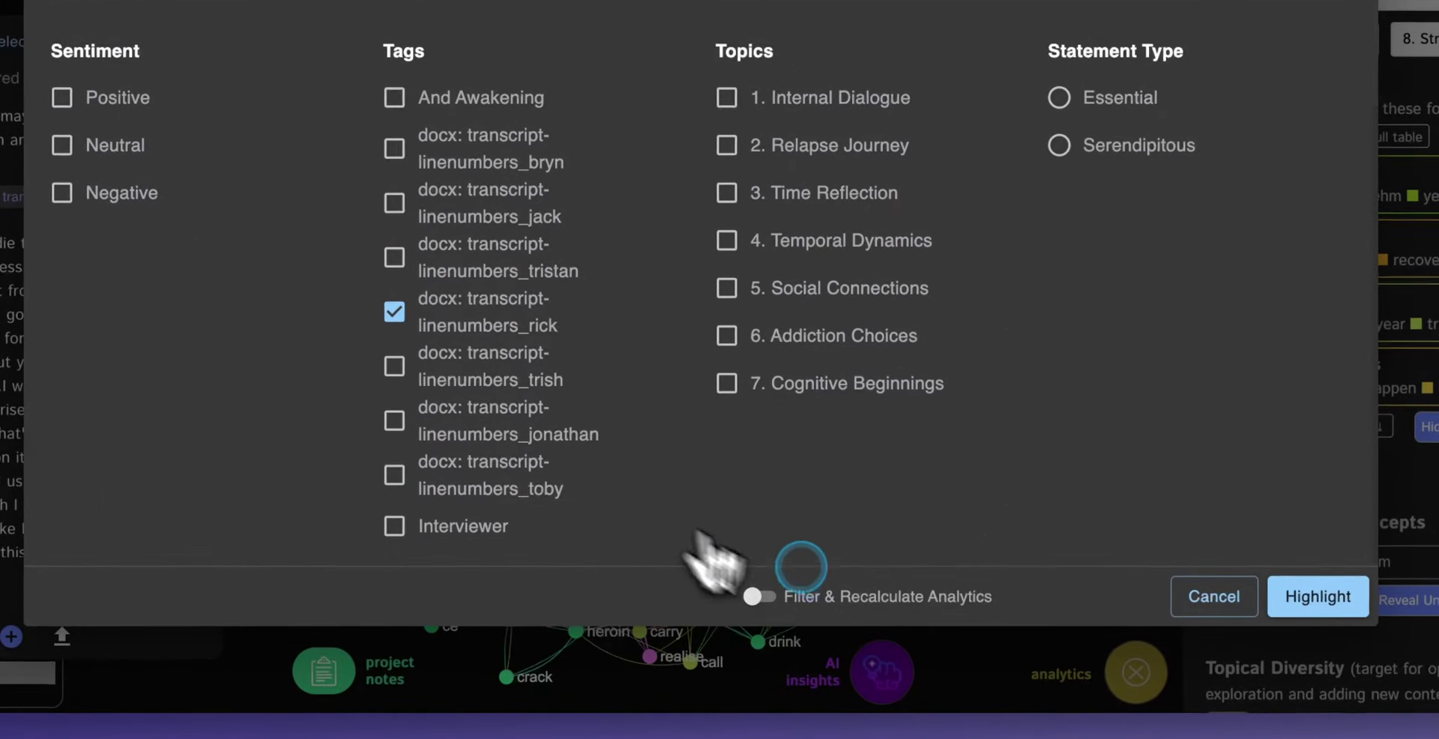
left_click(757, 595)
left_click(1317, 596)
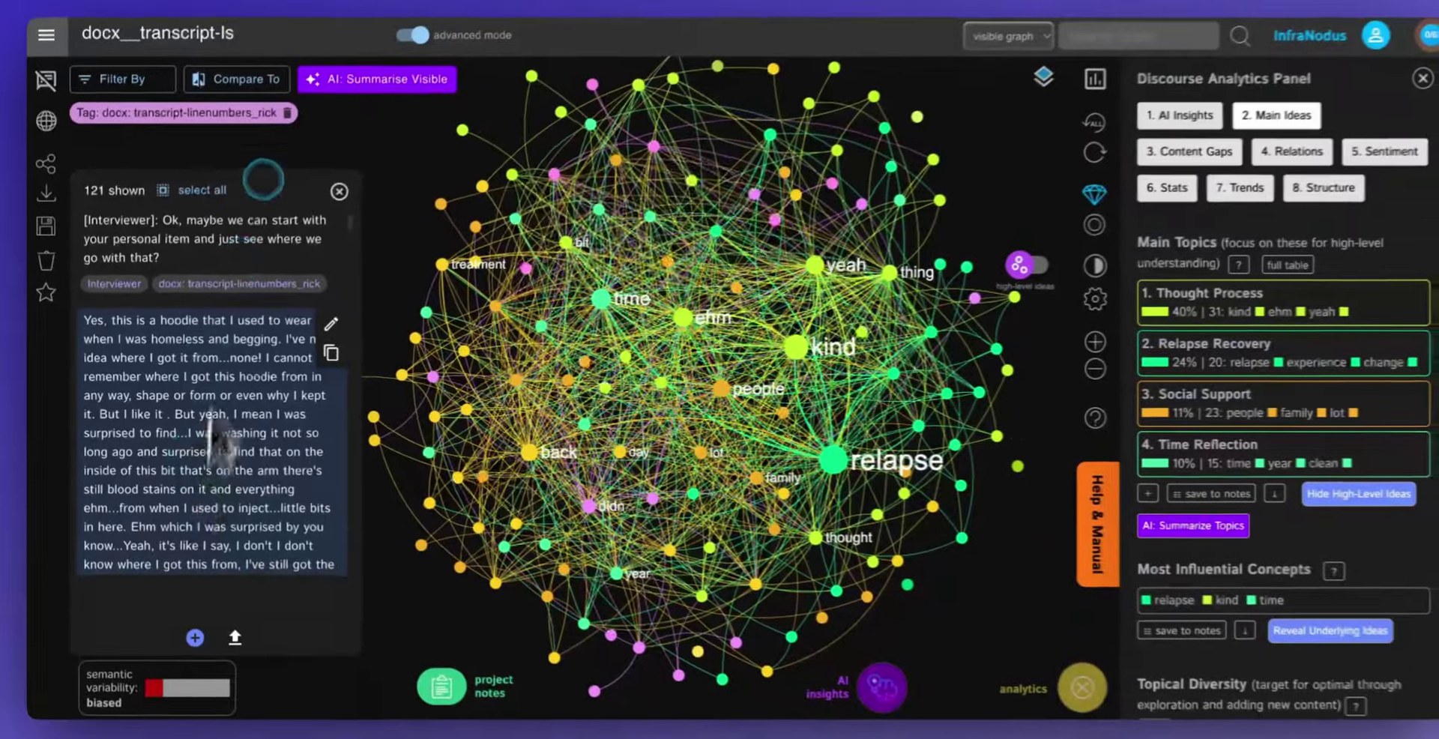
Read the filtered statements, clear the transcript tag filter and browse through the full set of statements.
scroll(238, 416, "down", 3)
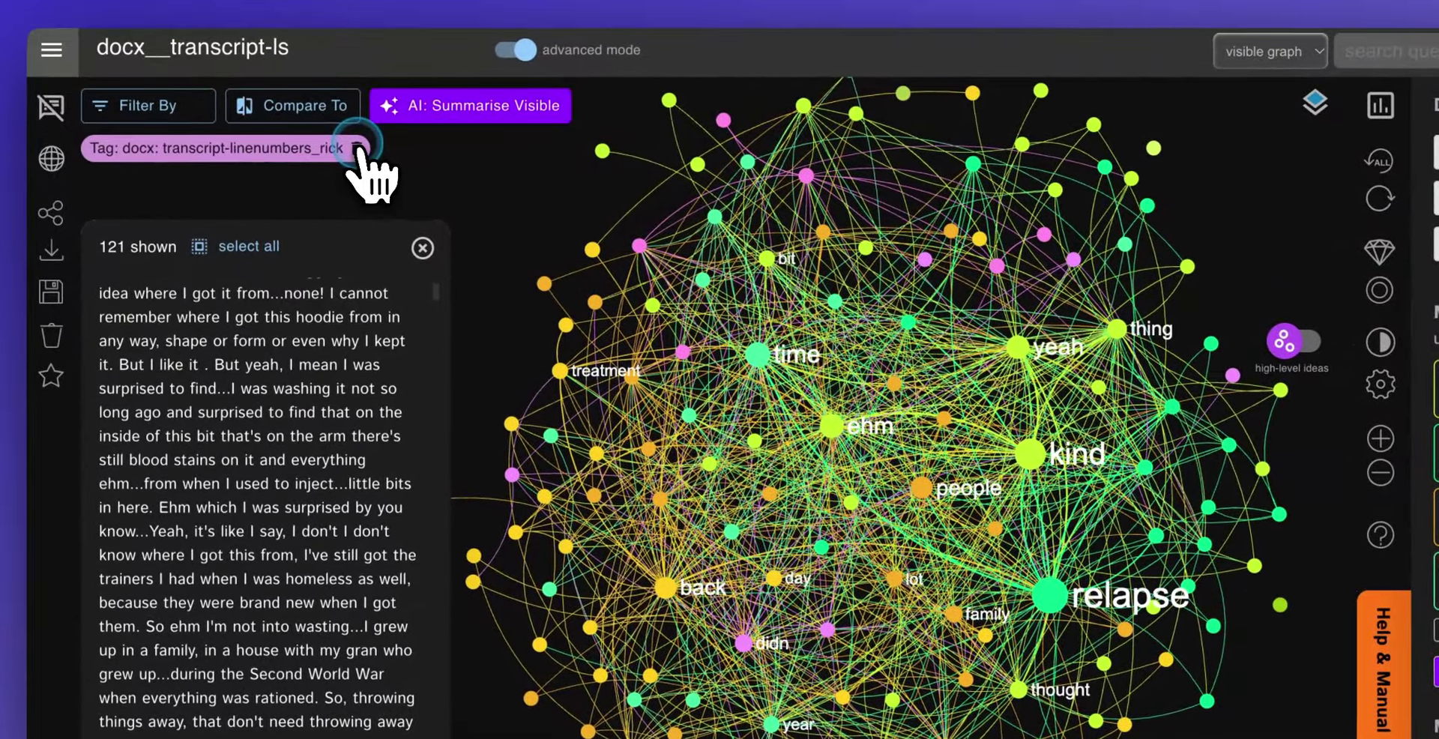
left_click(280, 120)
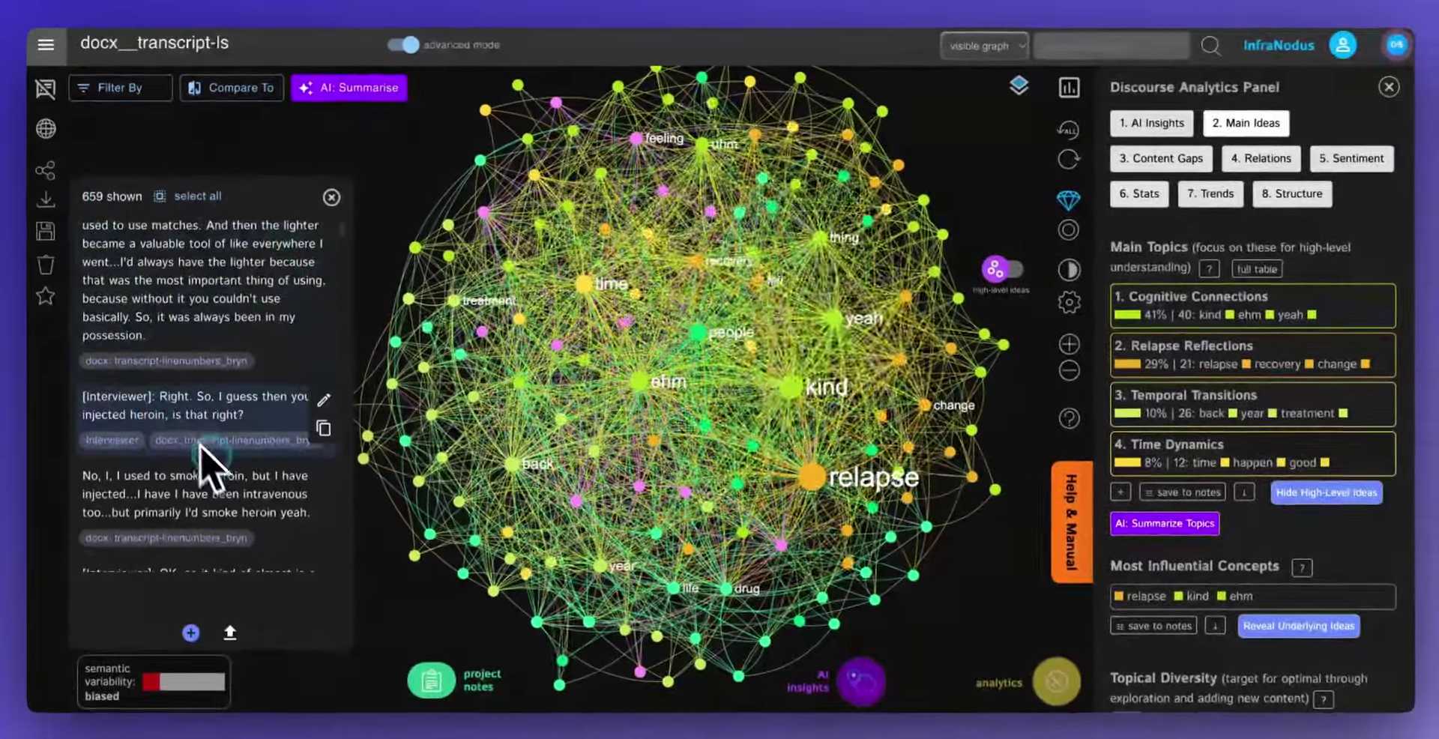
scroll(214, 457, "down", 10)
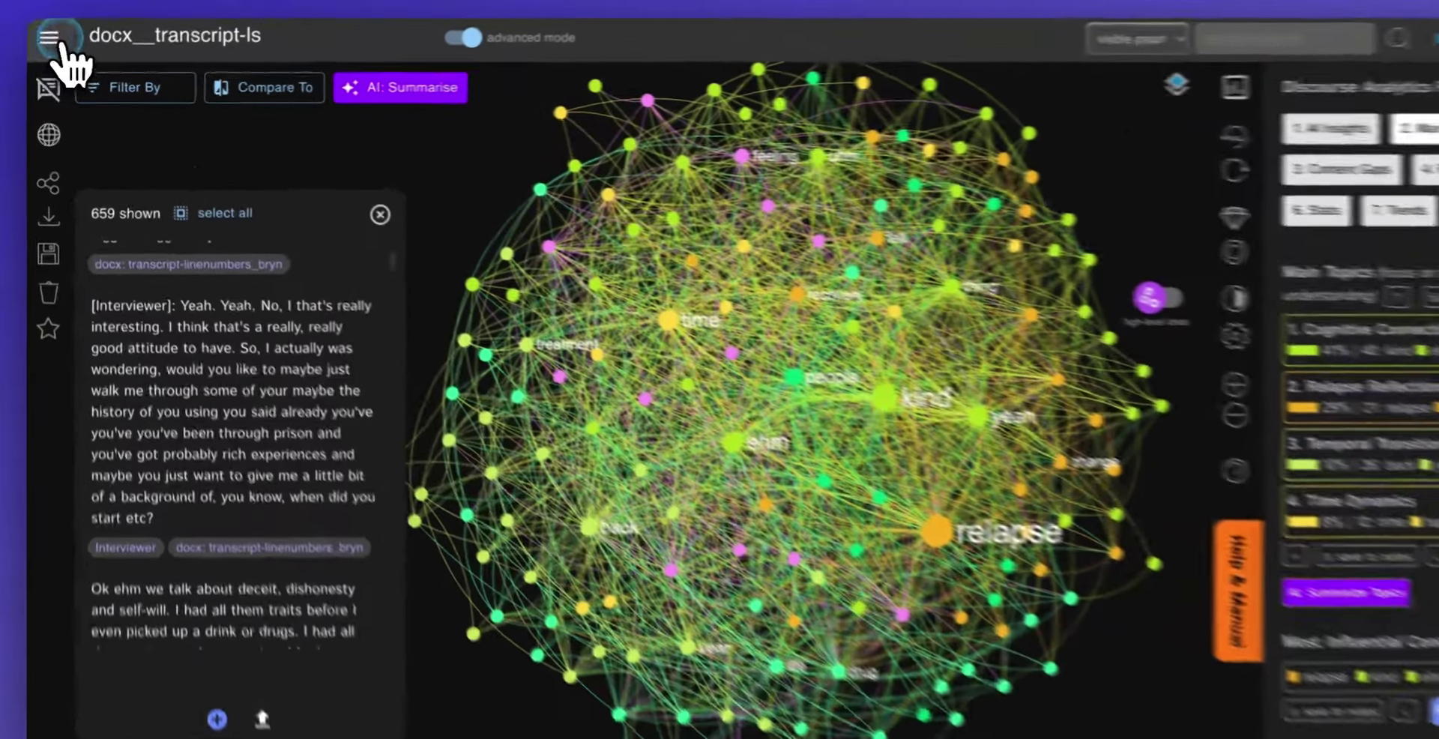
Return to the start page and begin a new file content analysis.
left_click(45, 44)
left_click(121, 146)
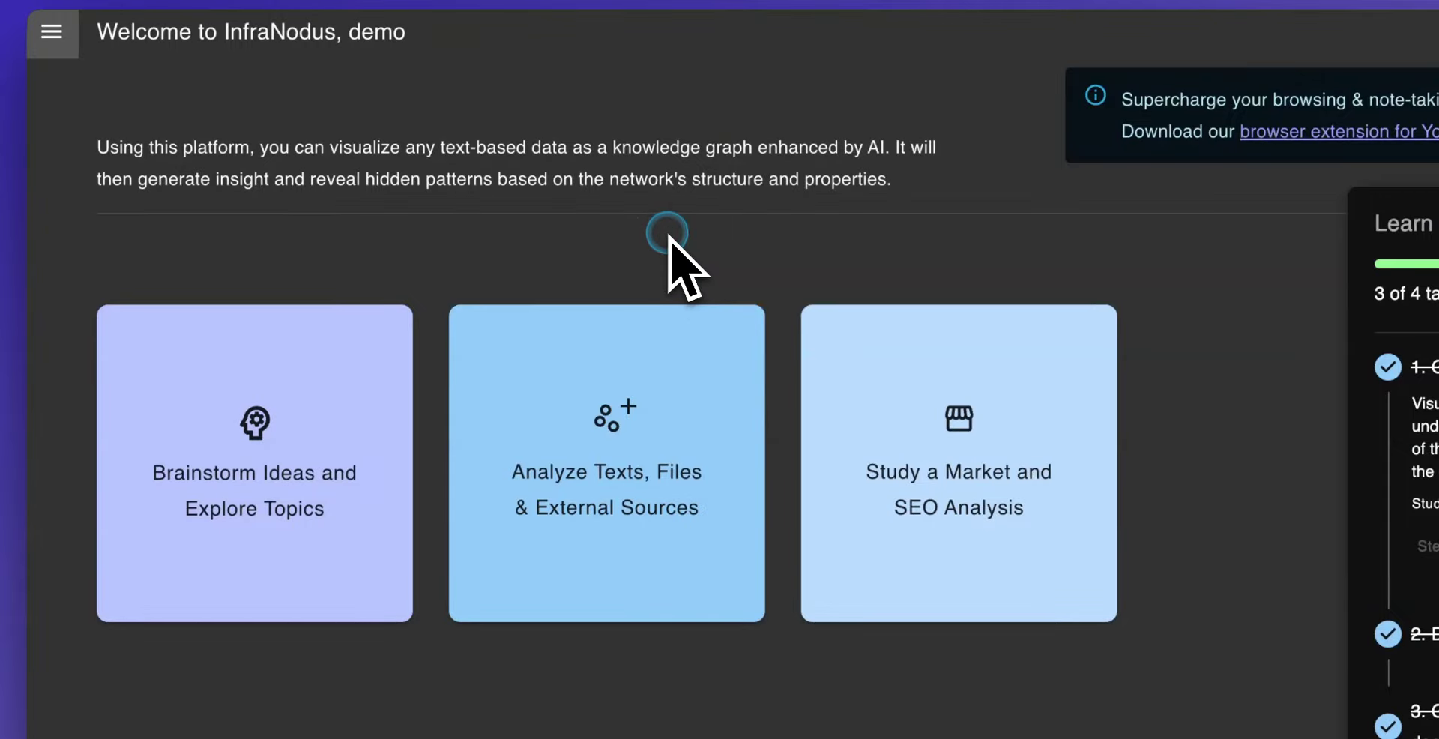
left_click(620, 517)
left_click(1036, 541)
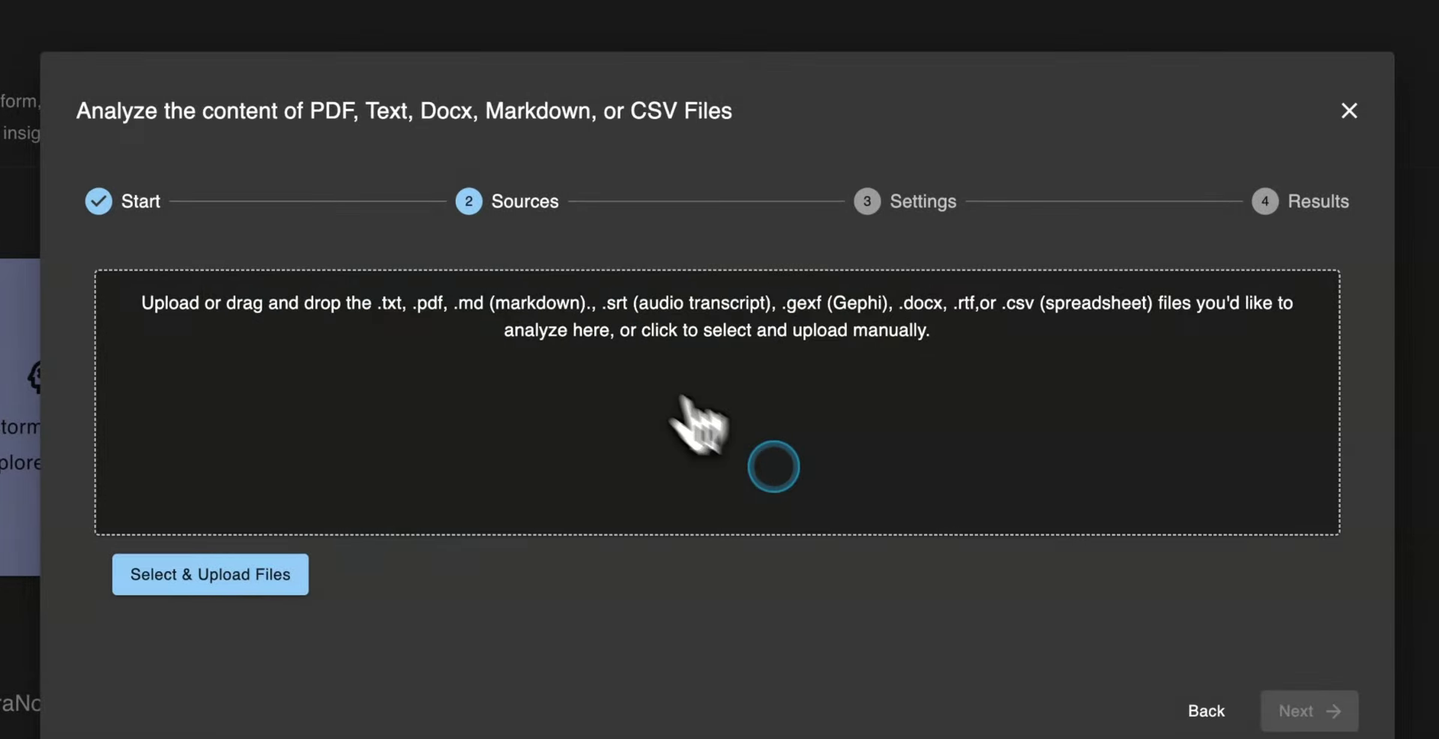
Upload Queries.csv from the https___infranodus.com_-Performance-on-Search-2025-04-18 folder in Downloads.
left_click(619, 353)
left_click(696, 121)
left_click(693, 142)
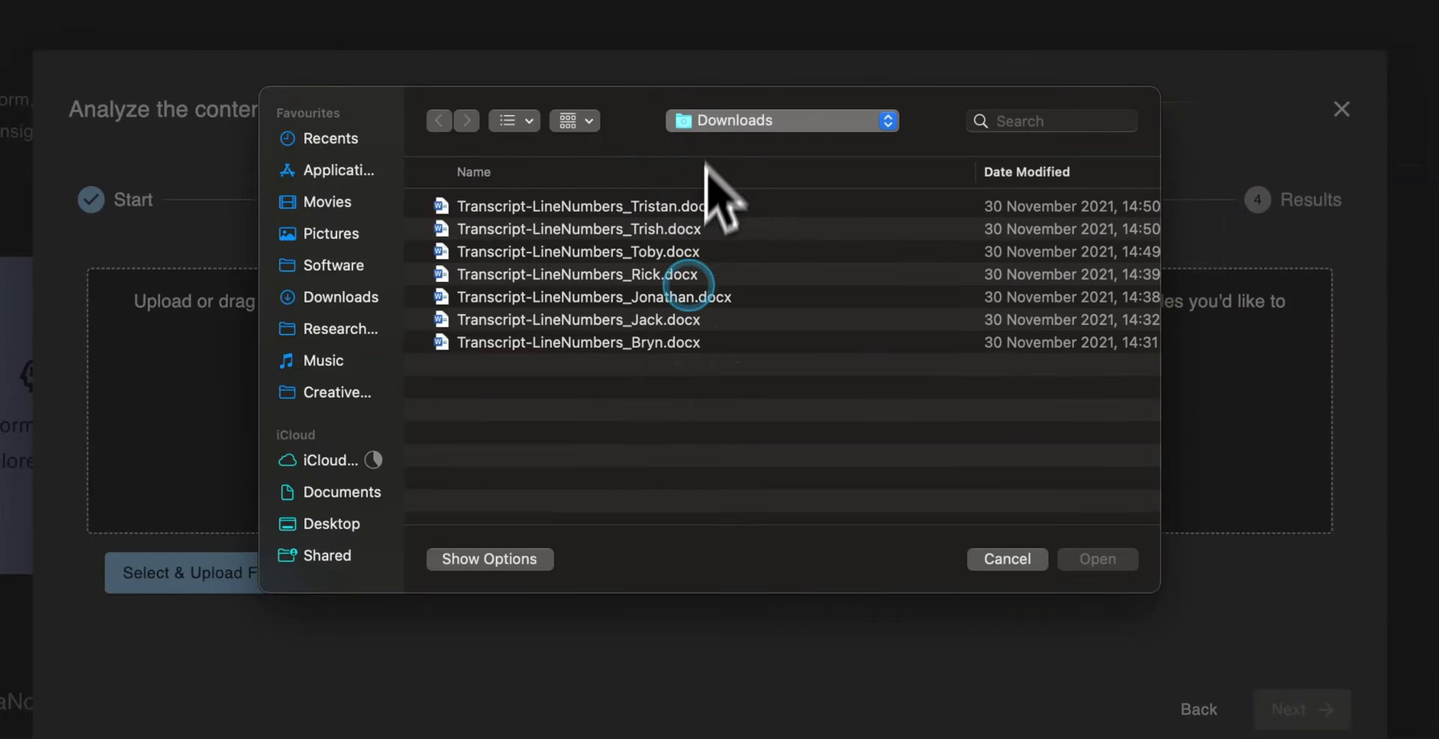
scroll(604, 352, "down", 6)
scroll(604, 353, "down", 10)
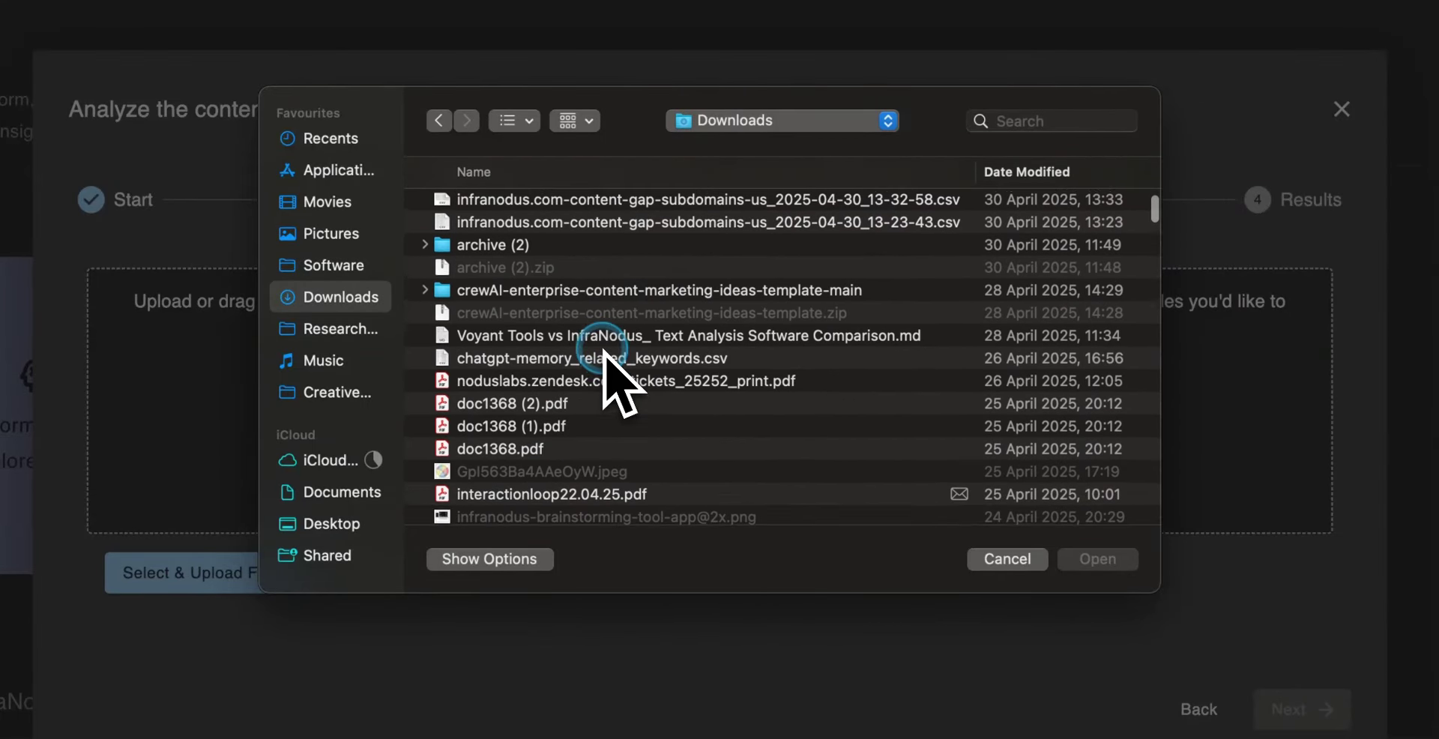
left_click(600, 358)
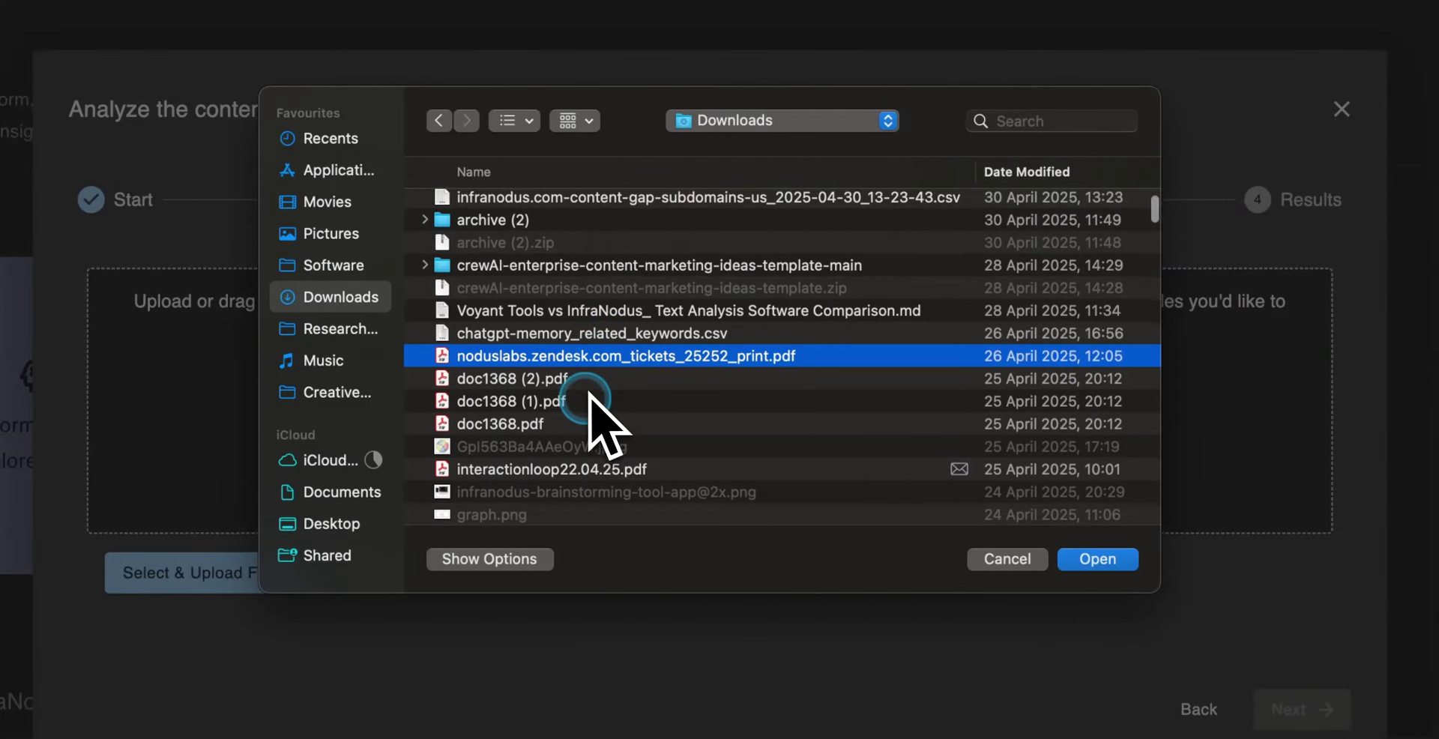
scroll(595, 408, "down", 10)
scroll(589, 404, "down", 3)
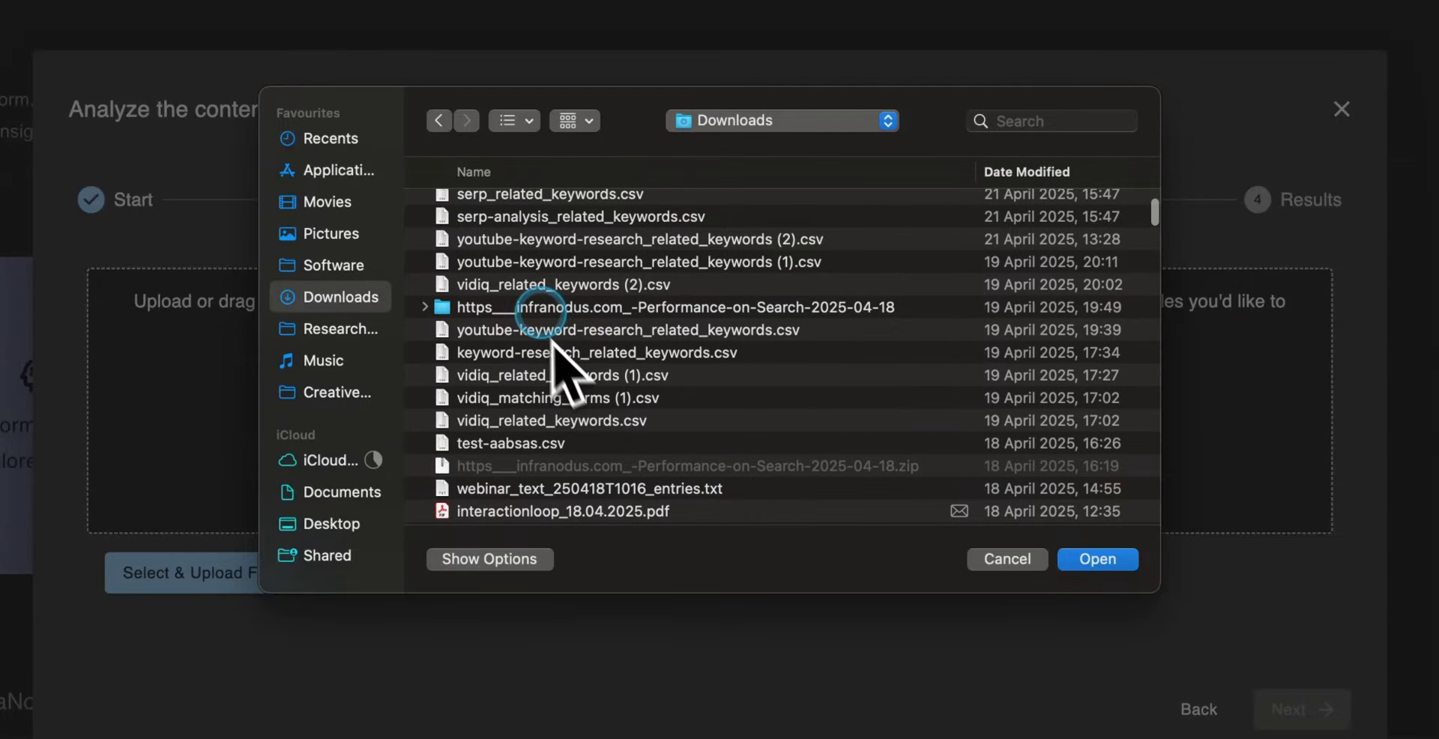
double_click(532, 310)
left_click(487, 325)
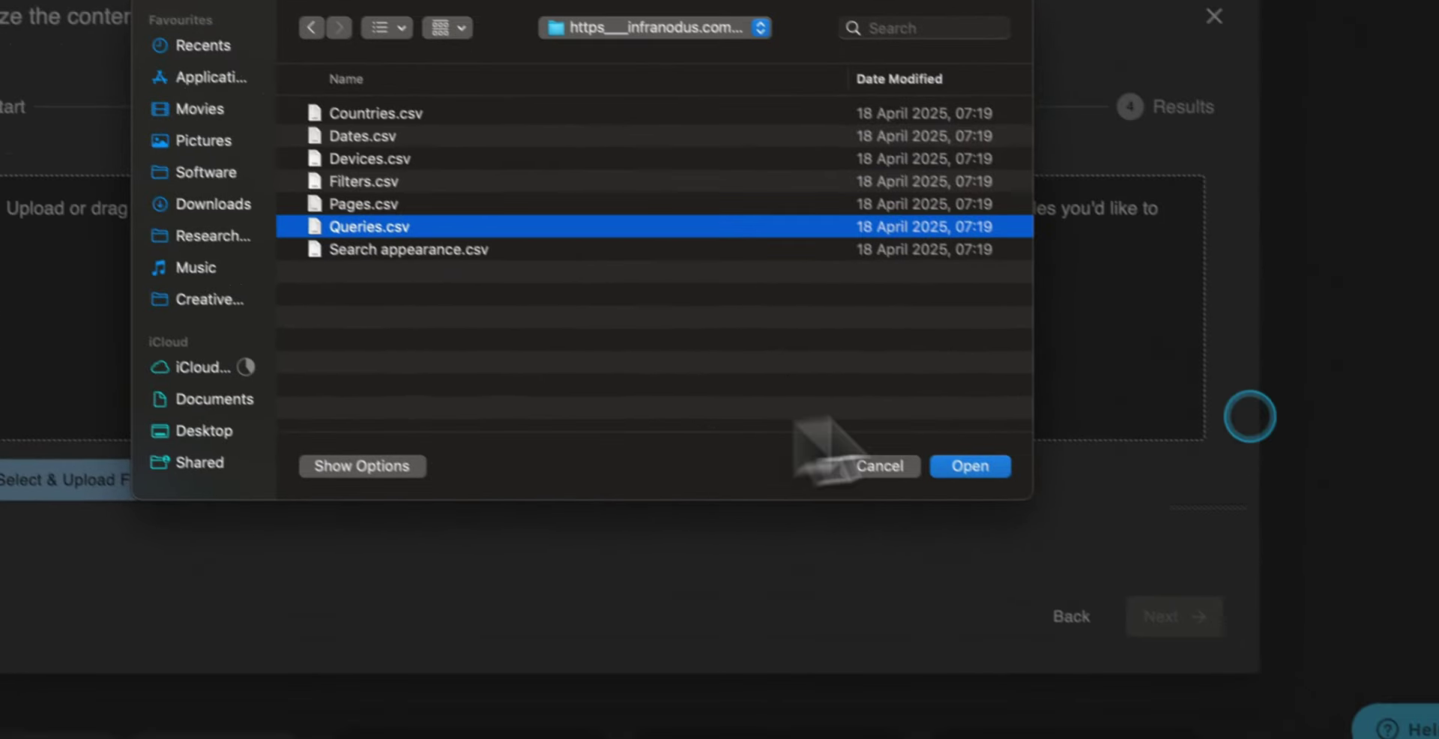
left_click(1109, 562)
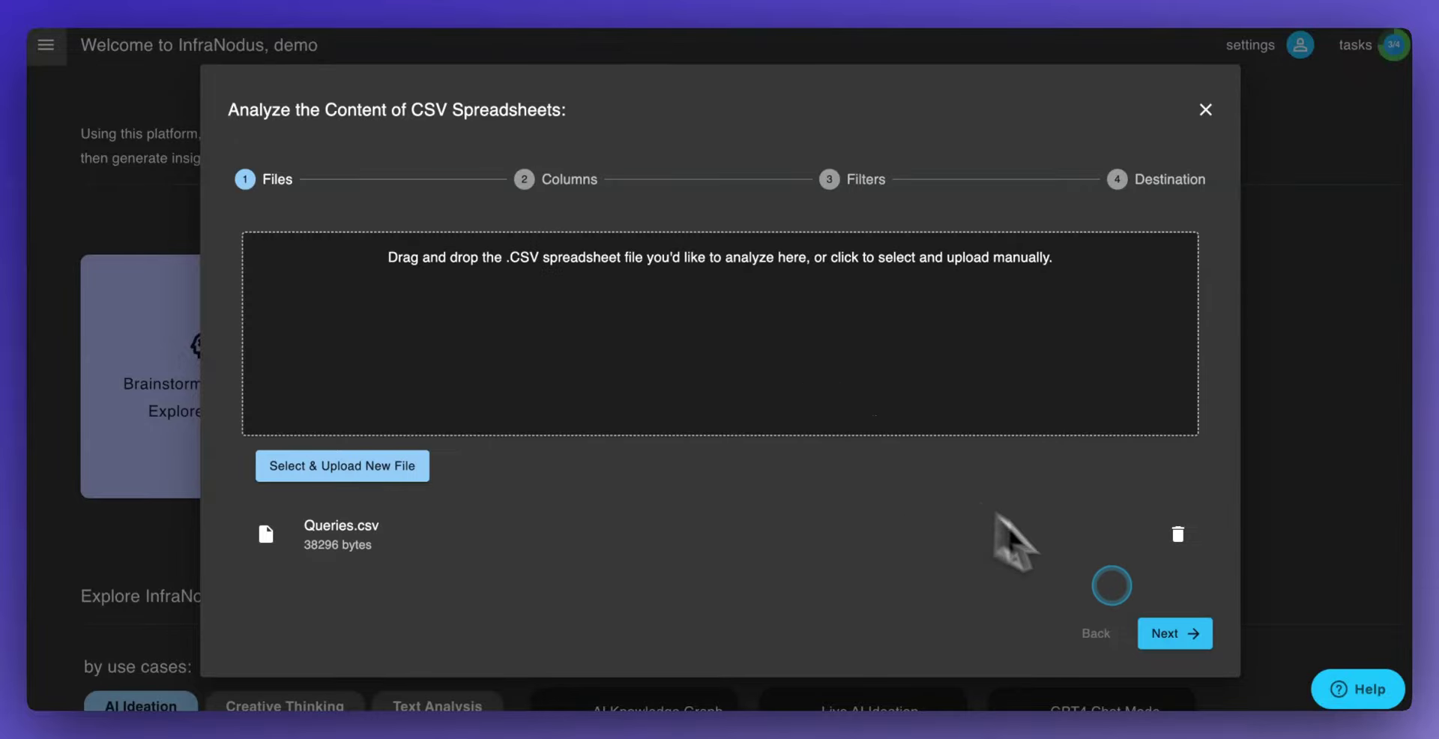
Proceed to the column selection, choose the Top queries column for analysis and look through its rows.
left_click(1169, 635)
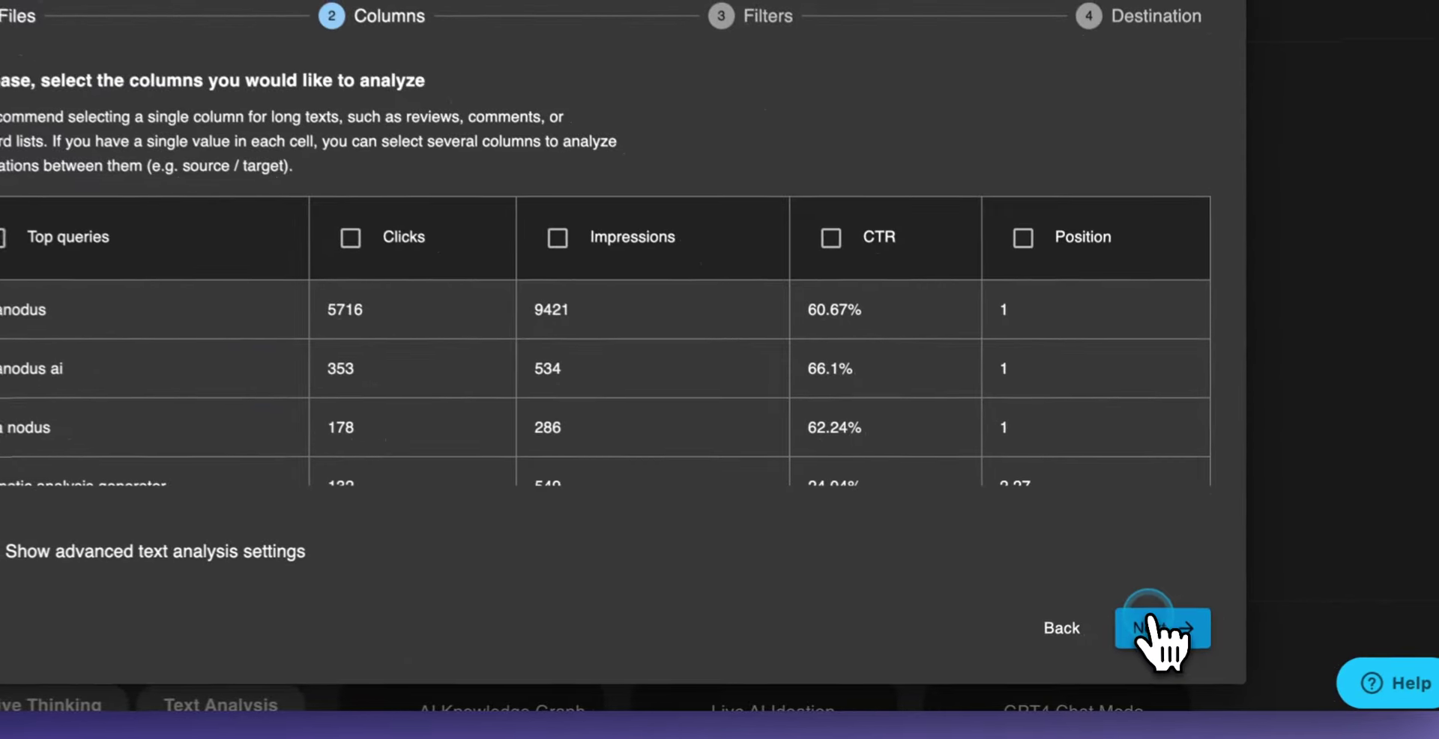
left_click(1, 238)
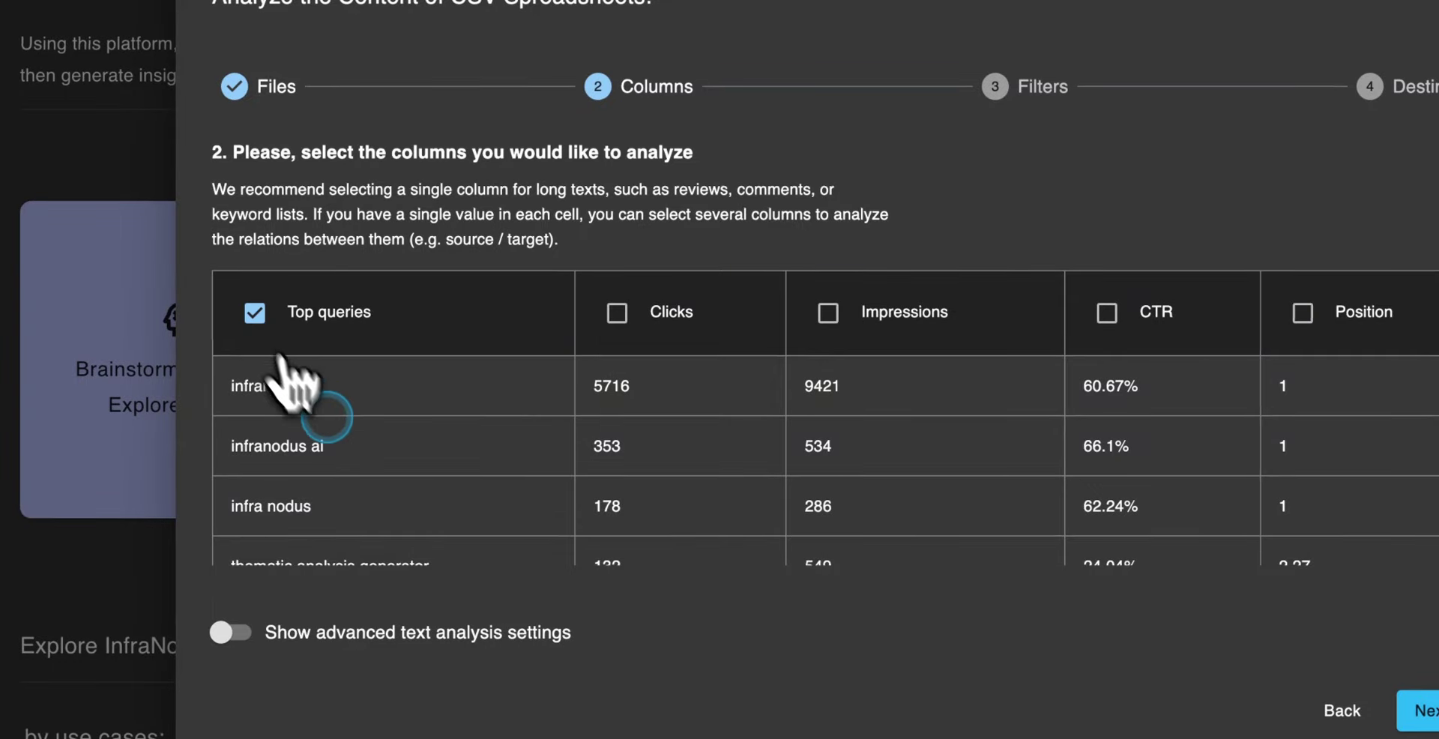
scroll(262, 514, "down", 4)
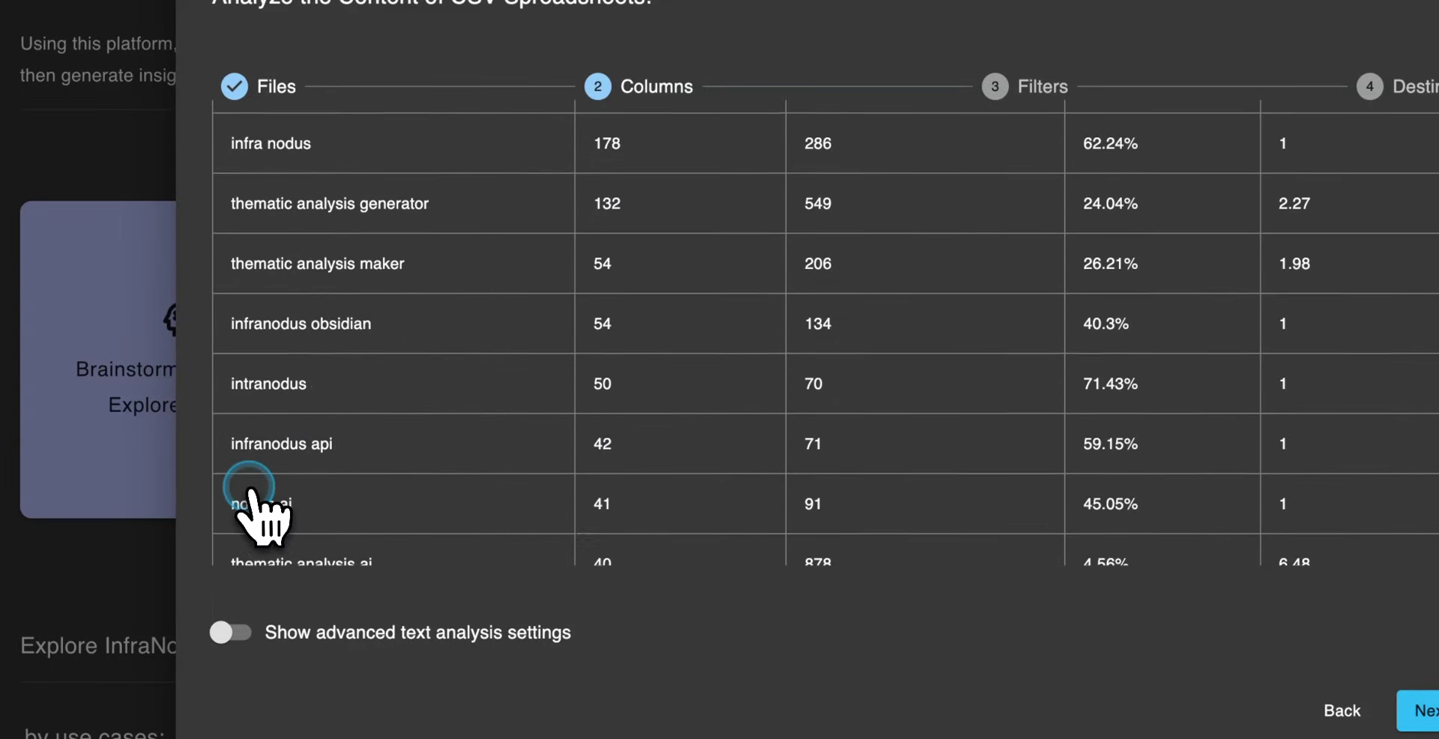
Add the Position column to the columns selected for analysis and continue to the filter tag selection.
scroll(258, 517, "up", 4)
left_click(1087, 320)
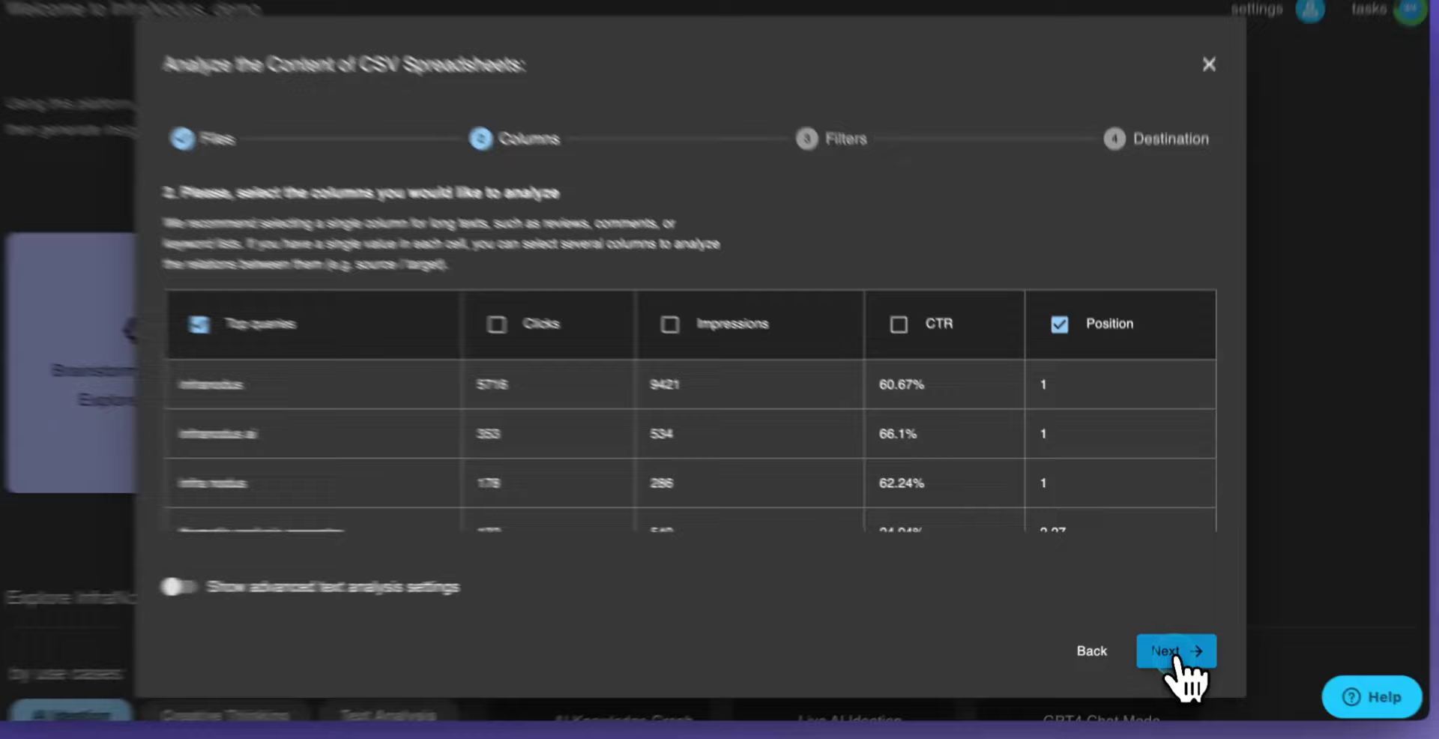
left_click(1173, 652)
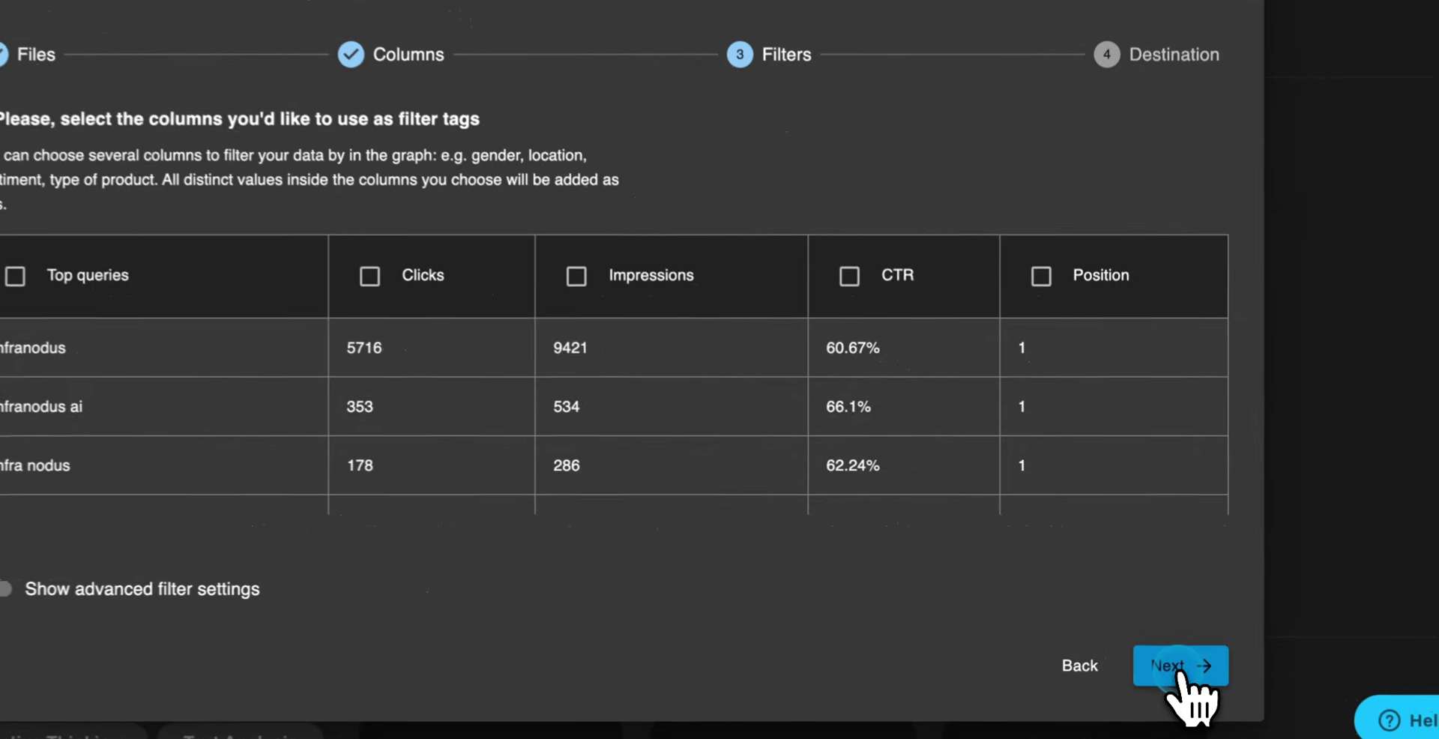
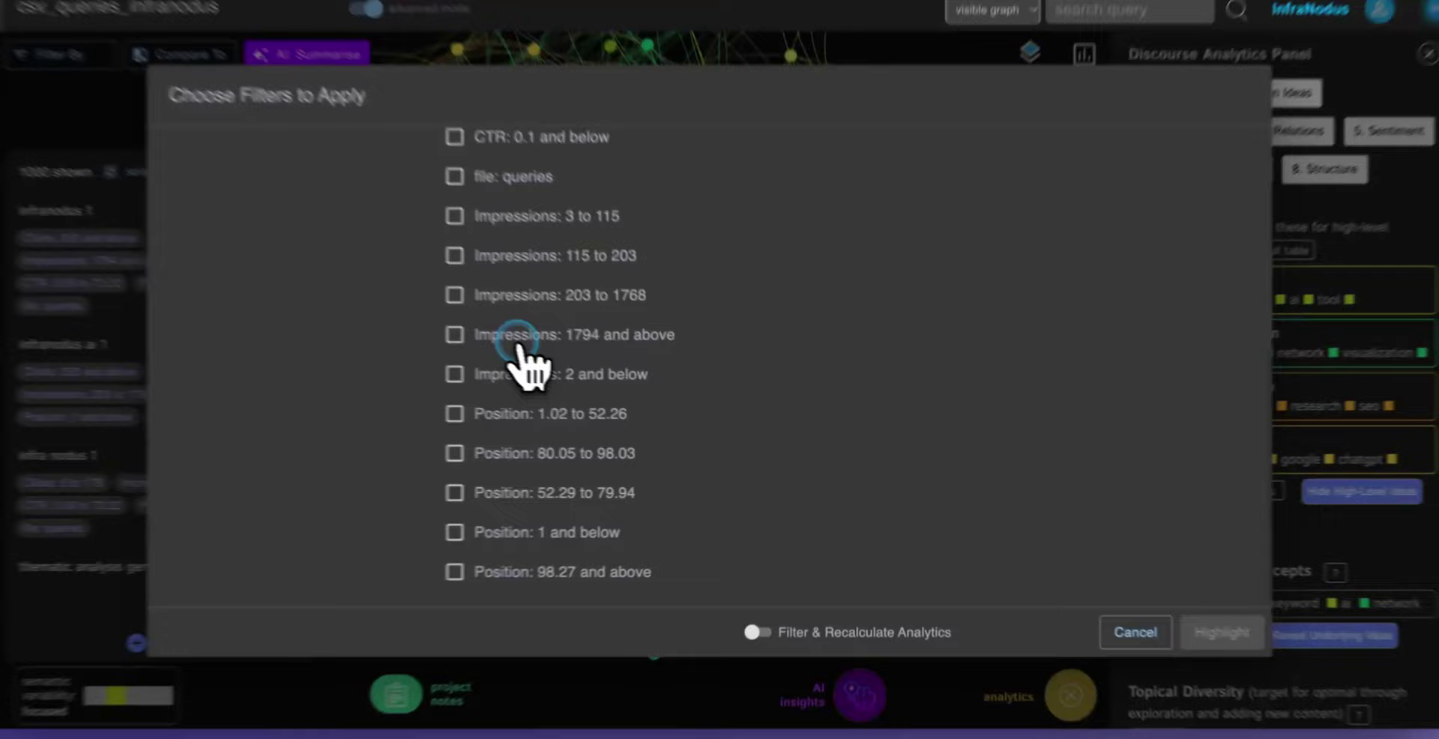
Highlight the queries tagged Impressions: 203 to 1768 and Impressions: 1794 and above in the graph.
left_click(542, 352)
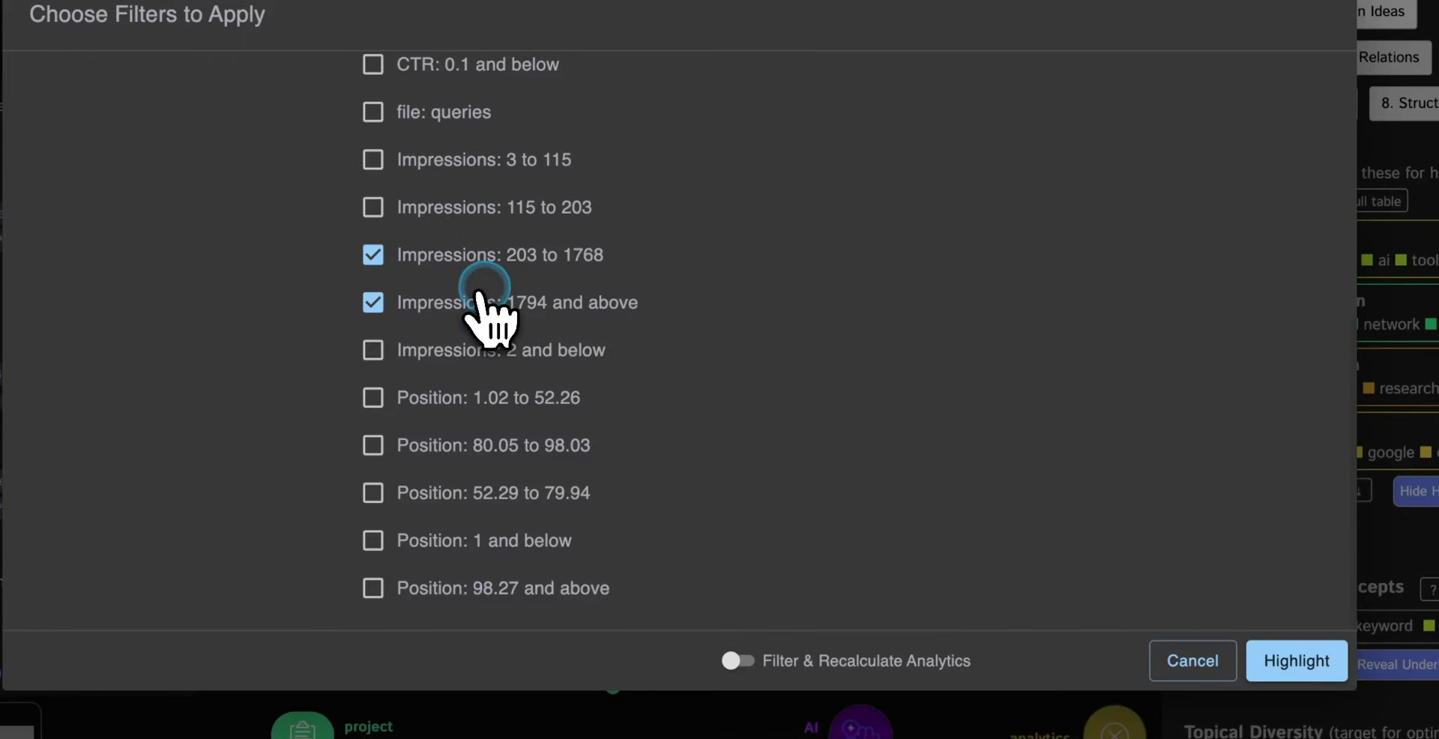
left_click(1308, 660)
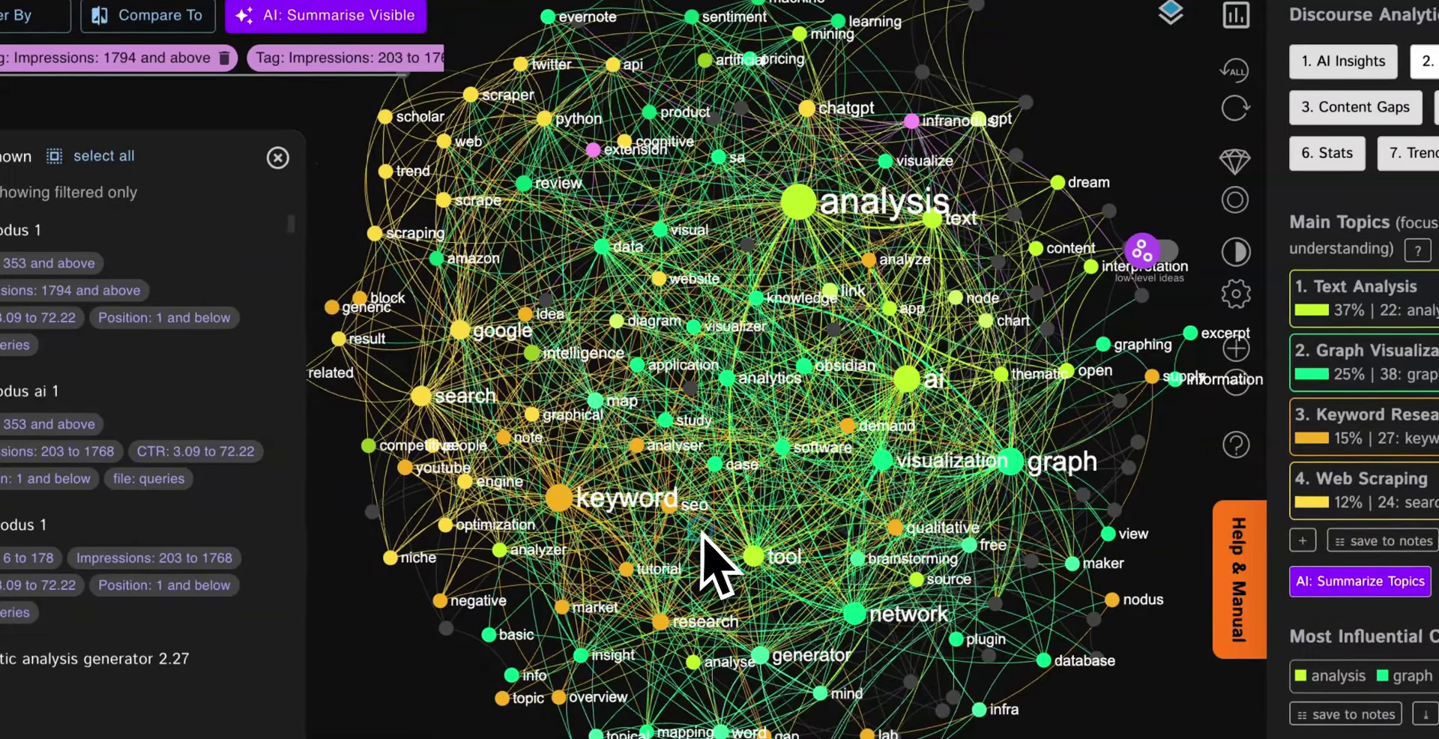
left_click_drag(702, 533, 662, 548)
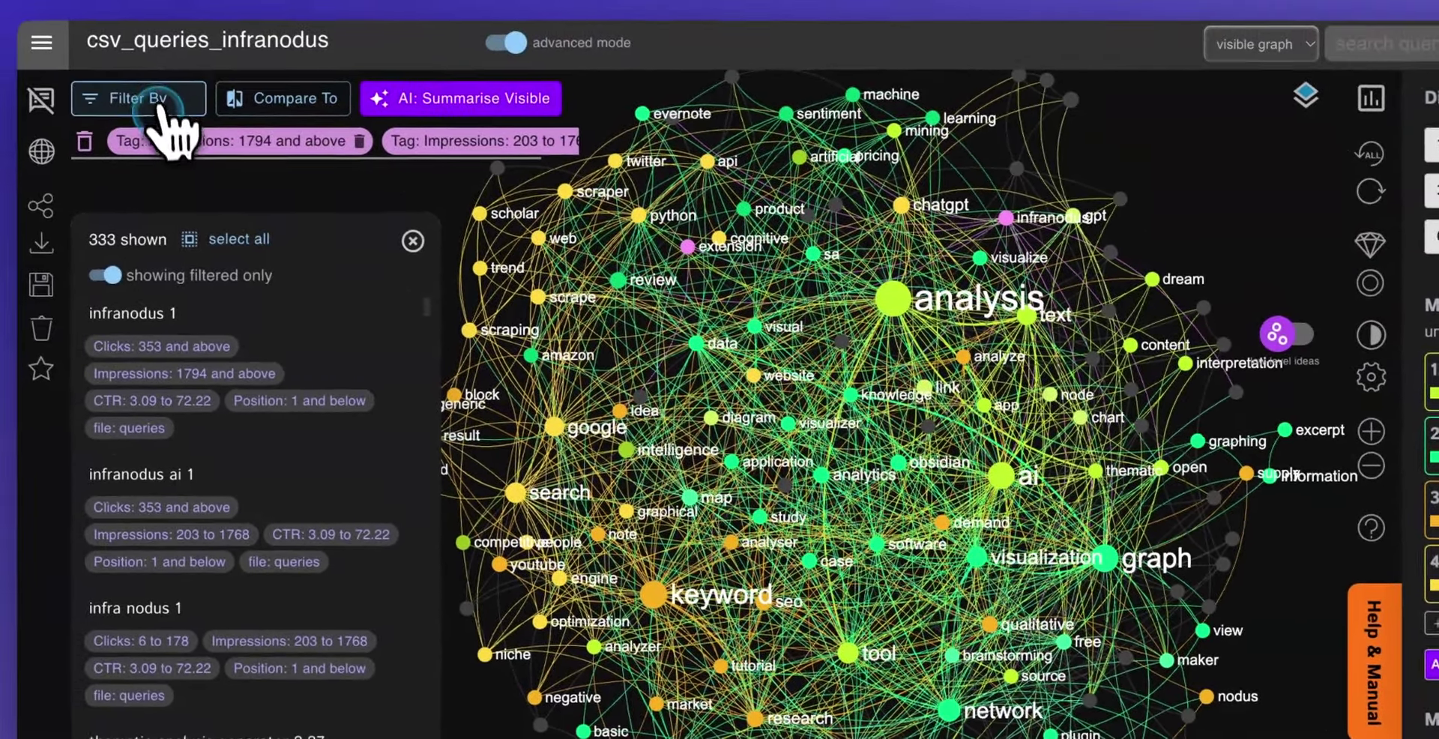
Remove the Impressions: 203 to 1768 tag from the filters, add CTR: 0.14 to 2.94 and highlight the matching queries.
left_click(26, 24)
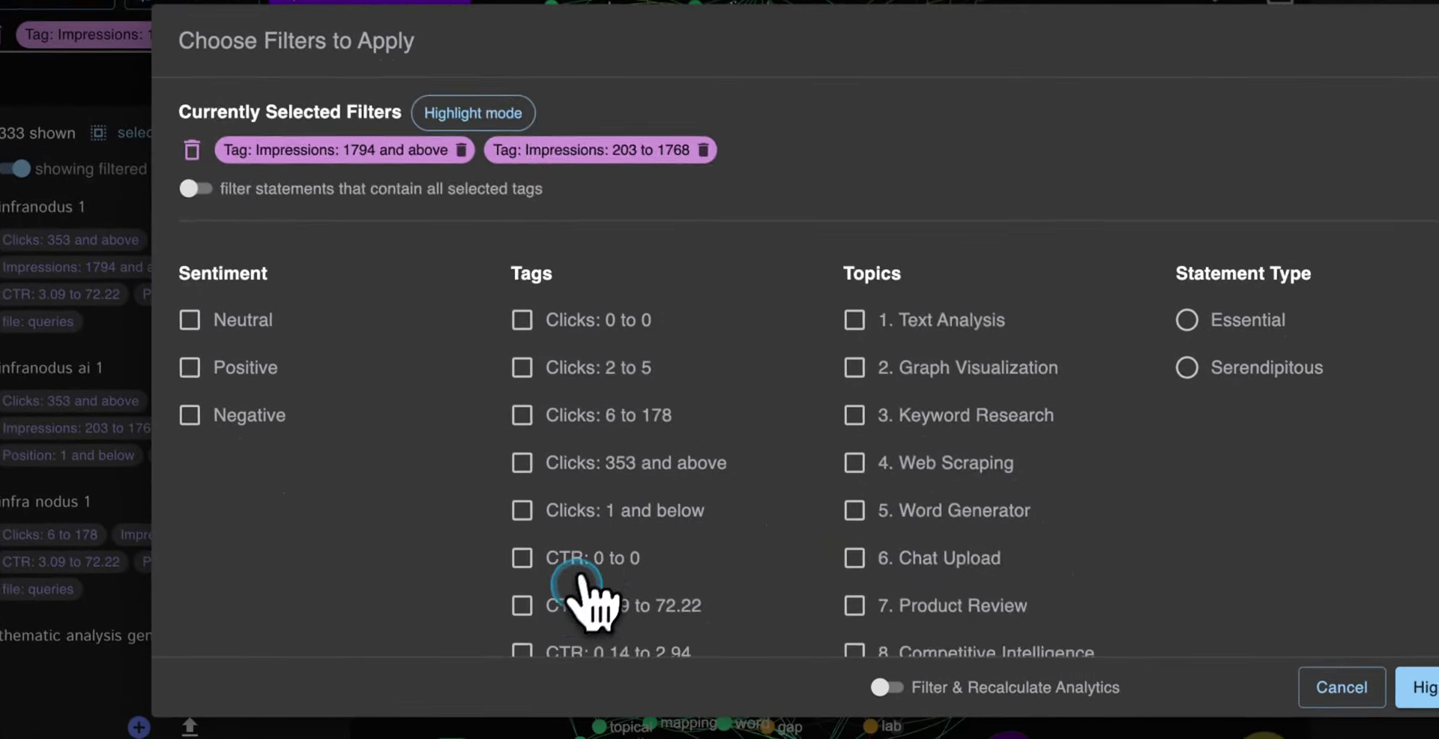
scroll(578, 604, "down", 8)
left_click(511, 417)
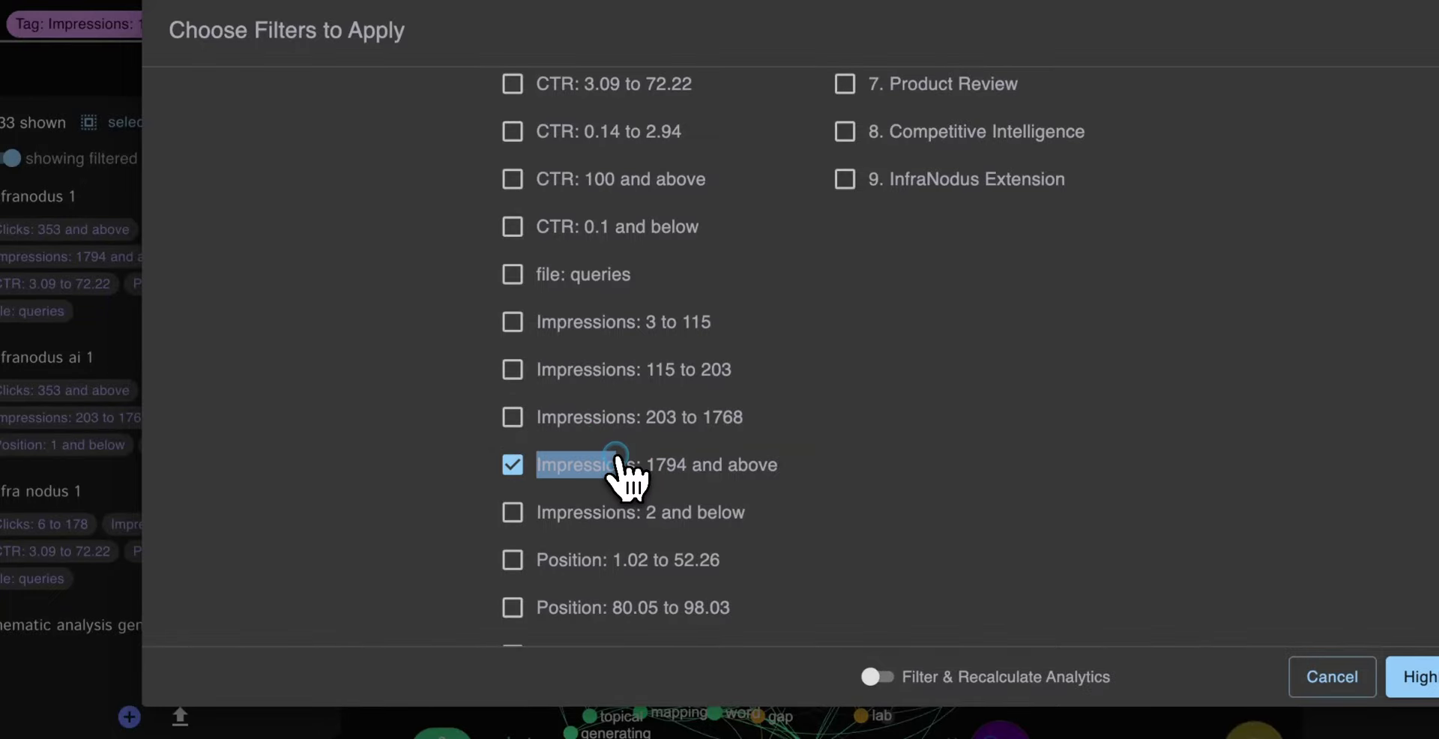
scroll(686, 468, "up", 1)
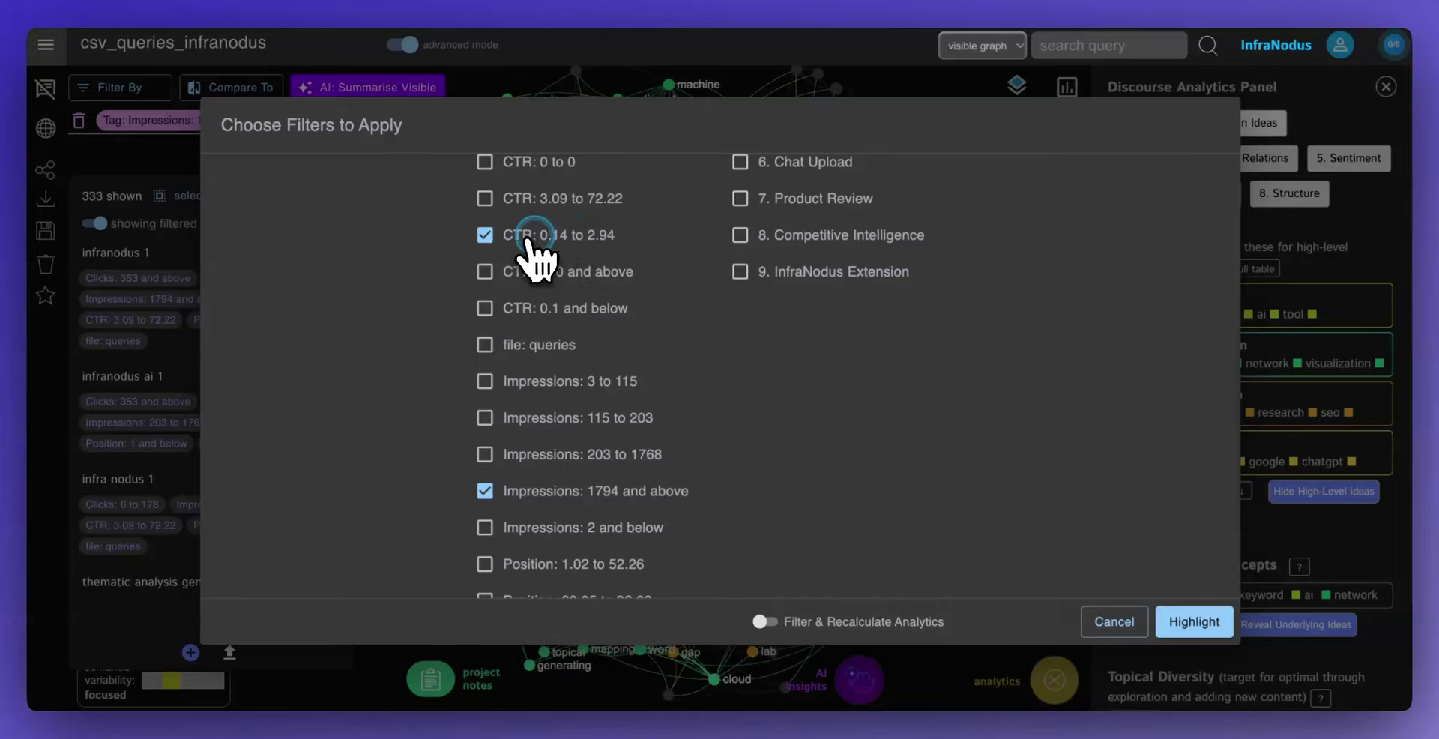
scroll(530, 256, "up", 2)
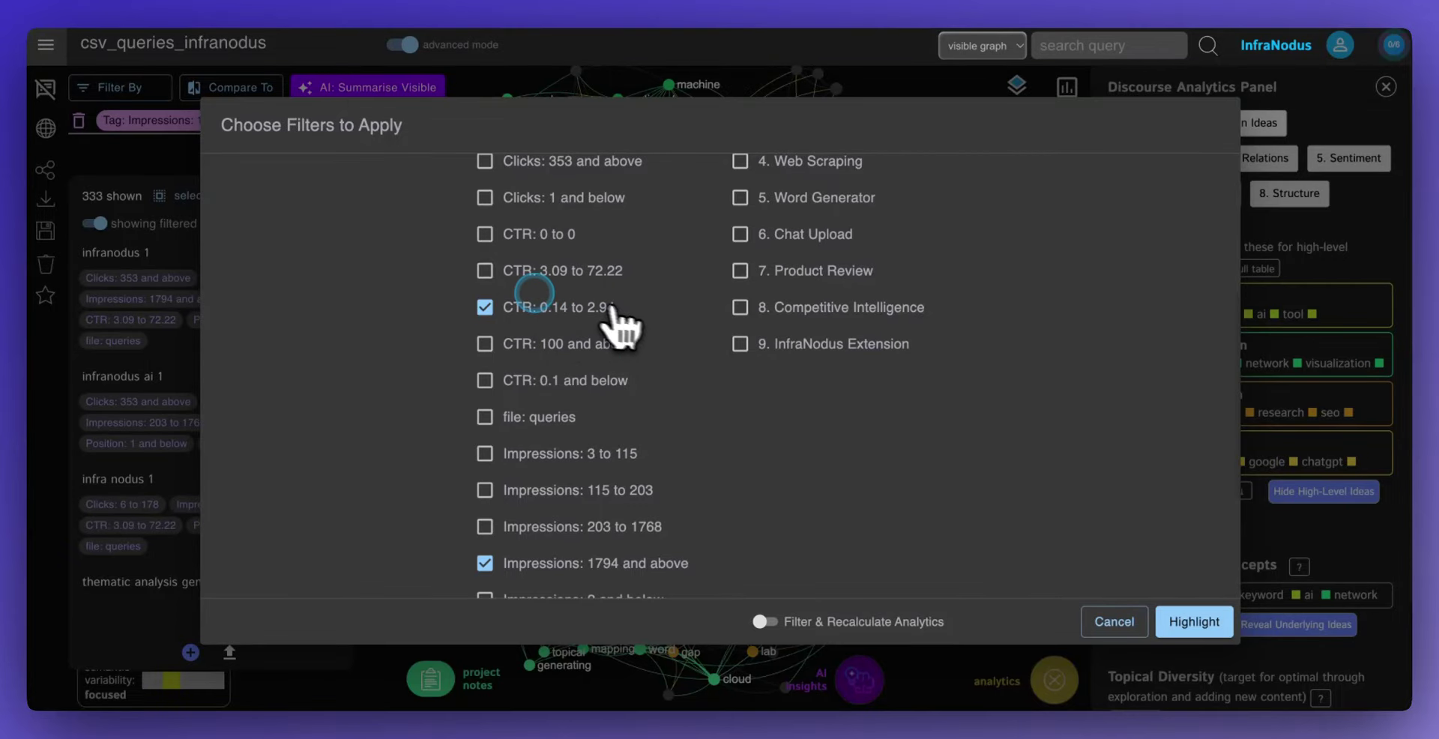
scroll(553, 405, "down", 3)
scroll(566, 258, "up", 6)
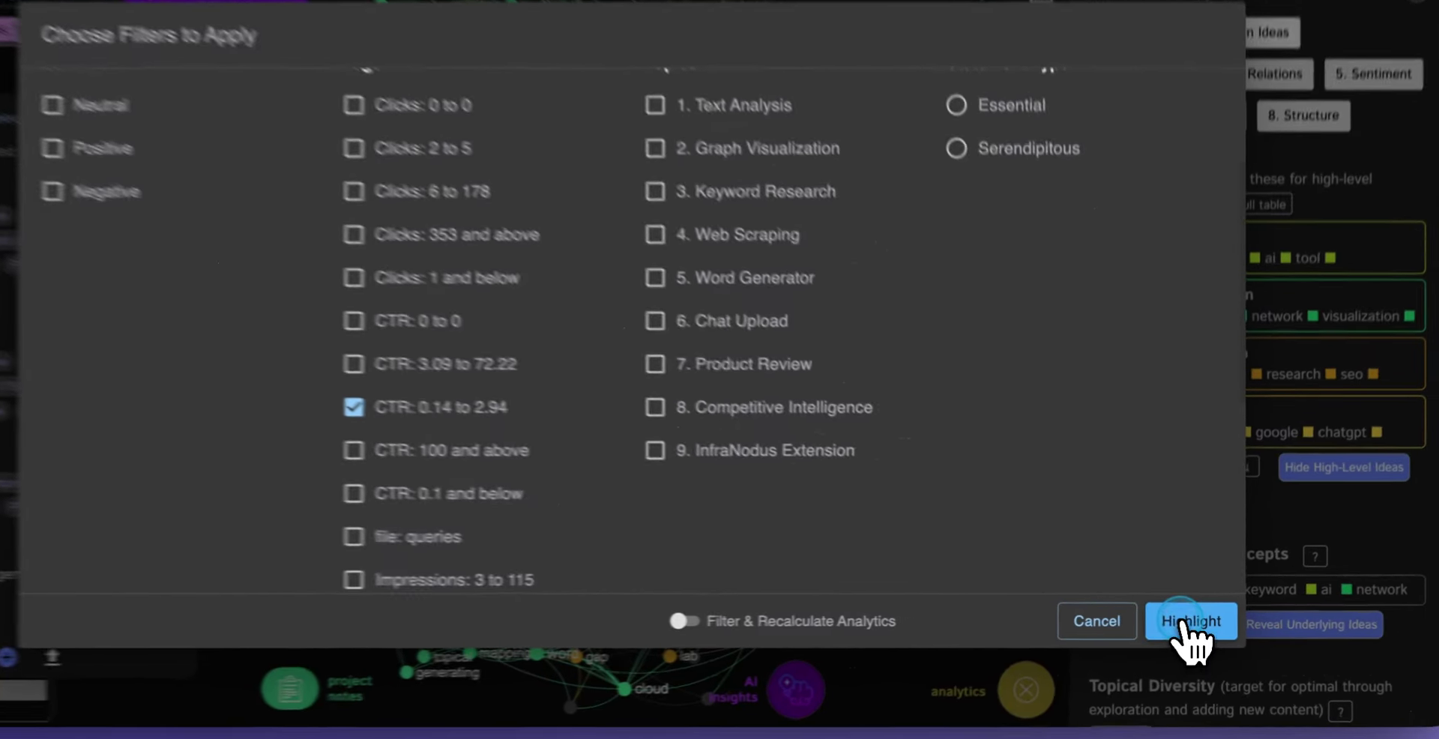
left_click(1194, 621)
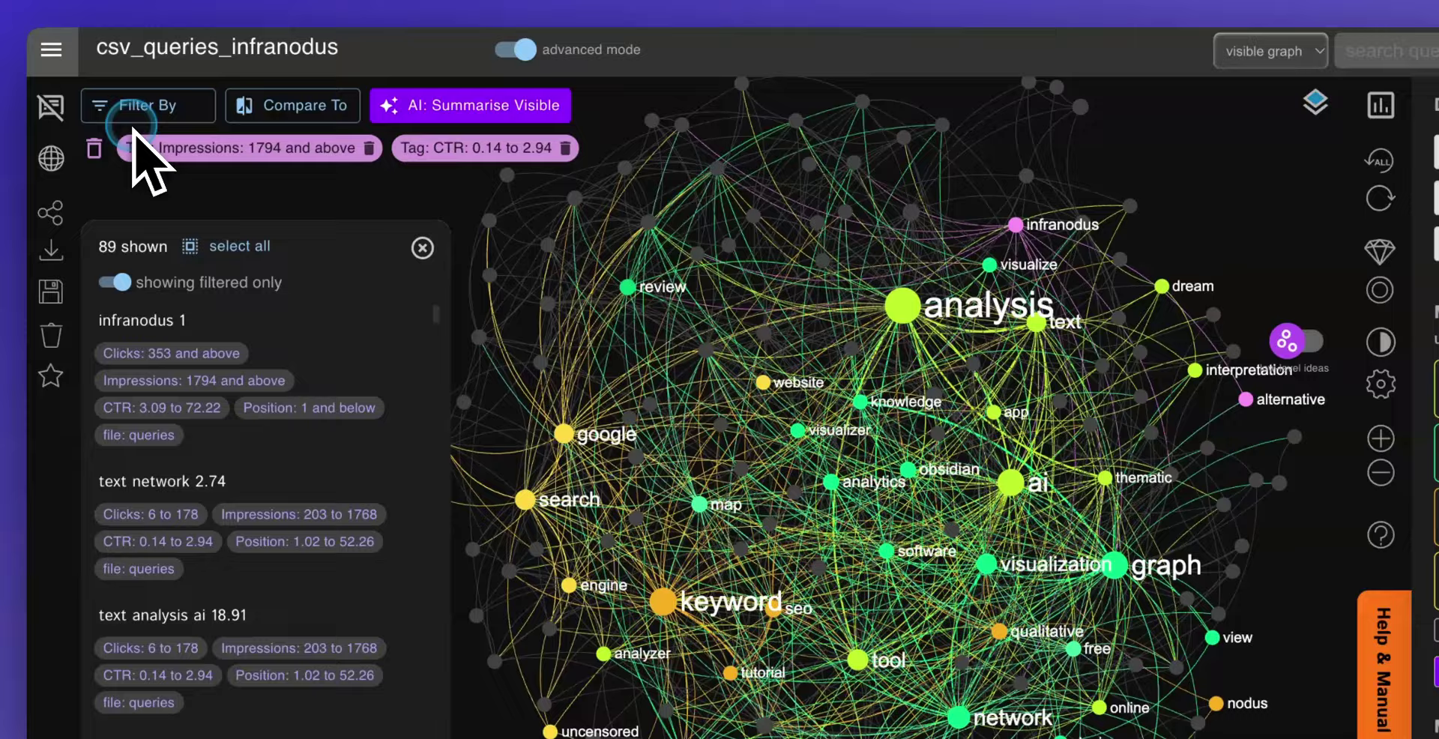
Restrict the highlight to statements that contain all selected tags and inspect the matching query in the graph.
left_click(112, 112)
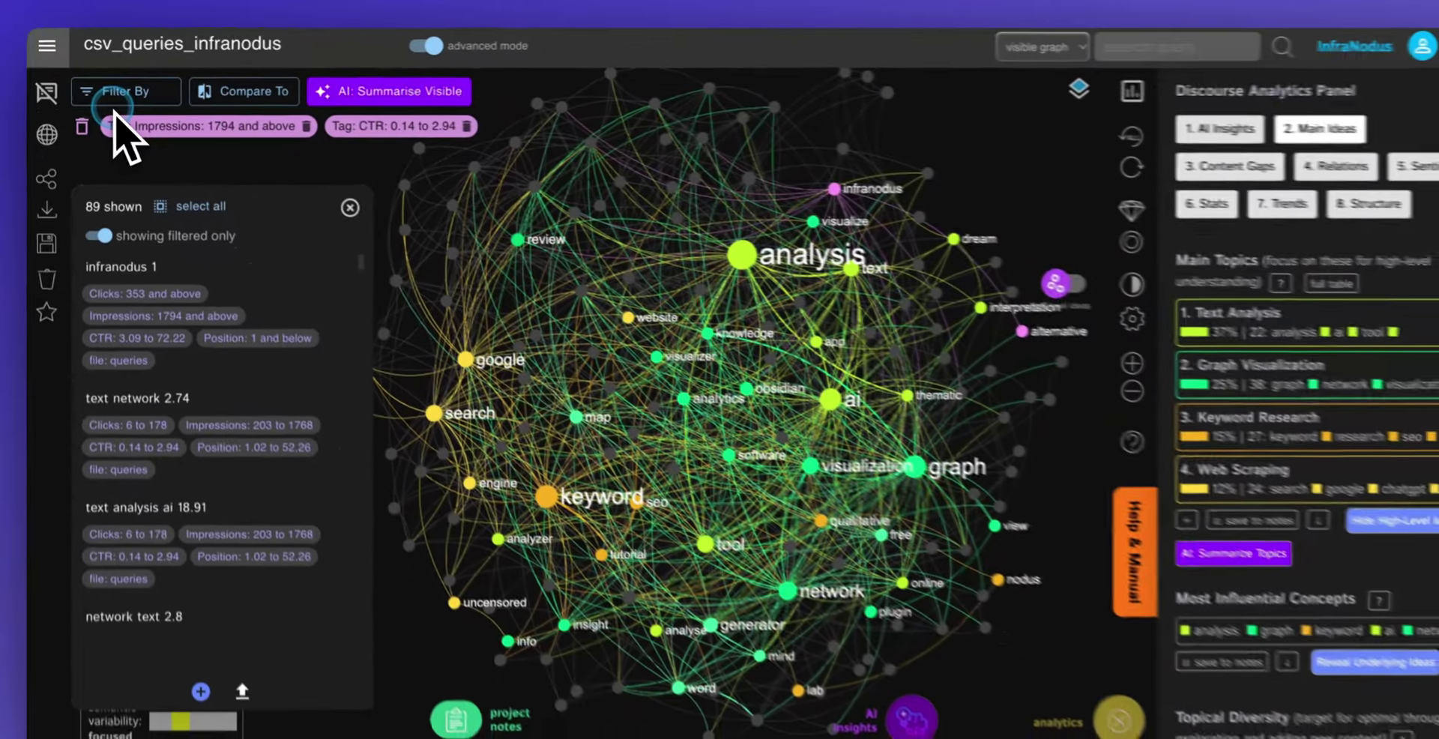
left_click(471, 458)
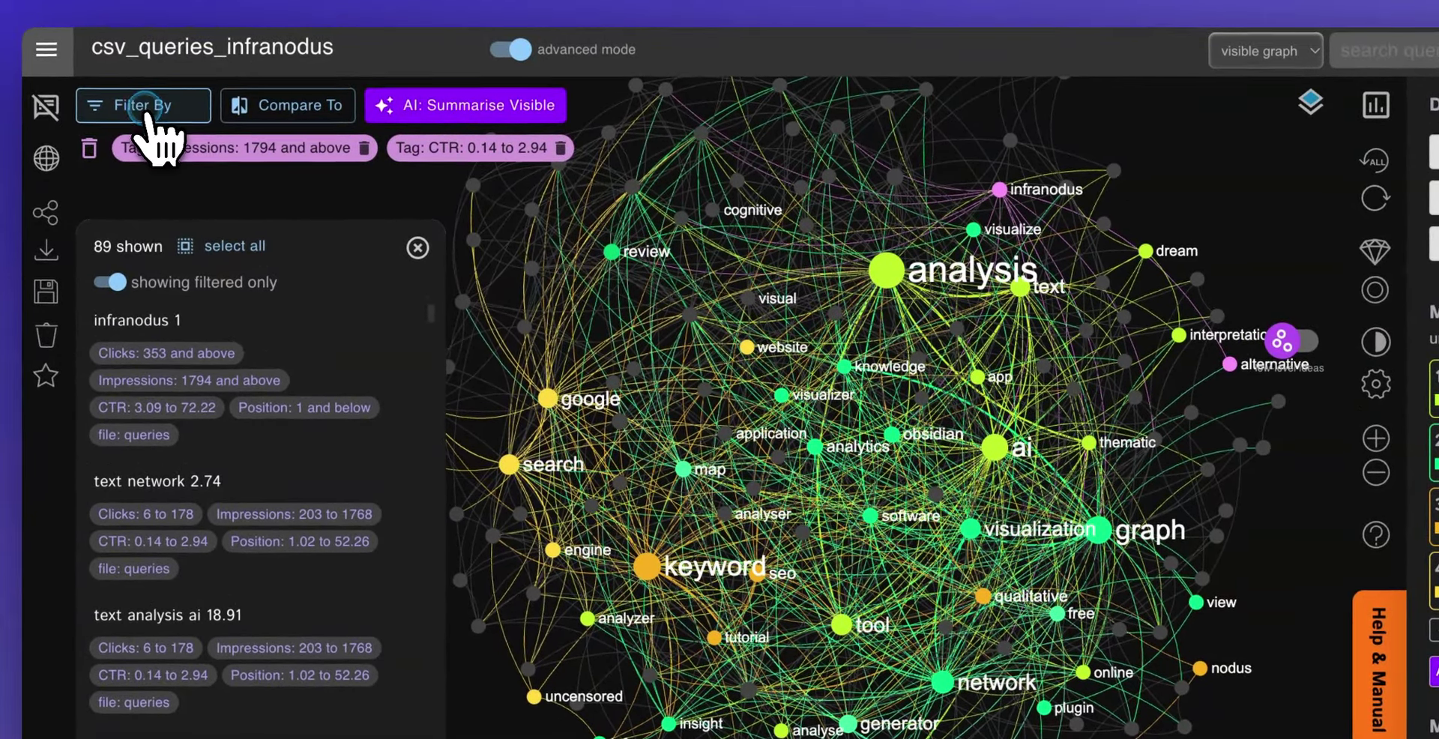
left_click(108, 54)
left_click(293, 322)
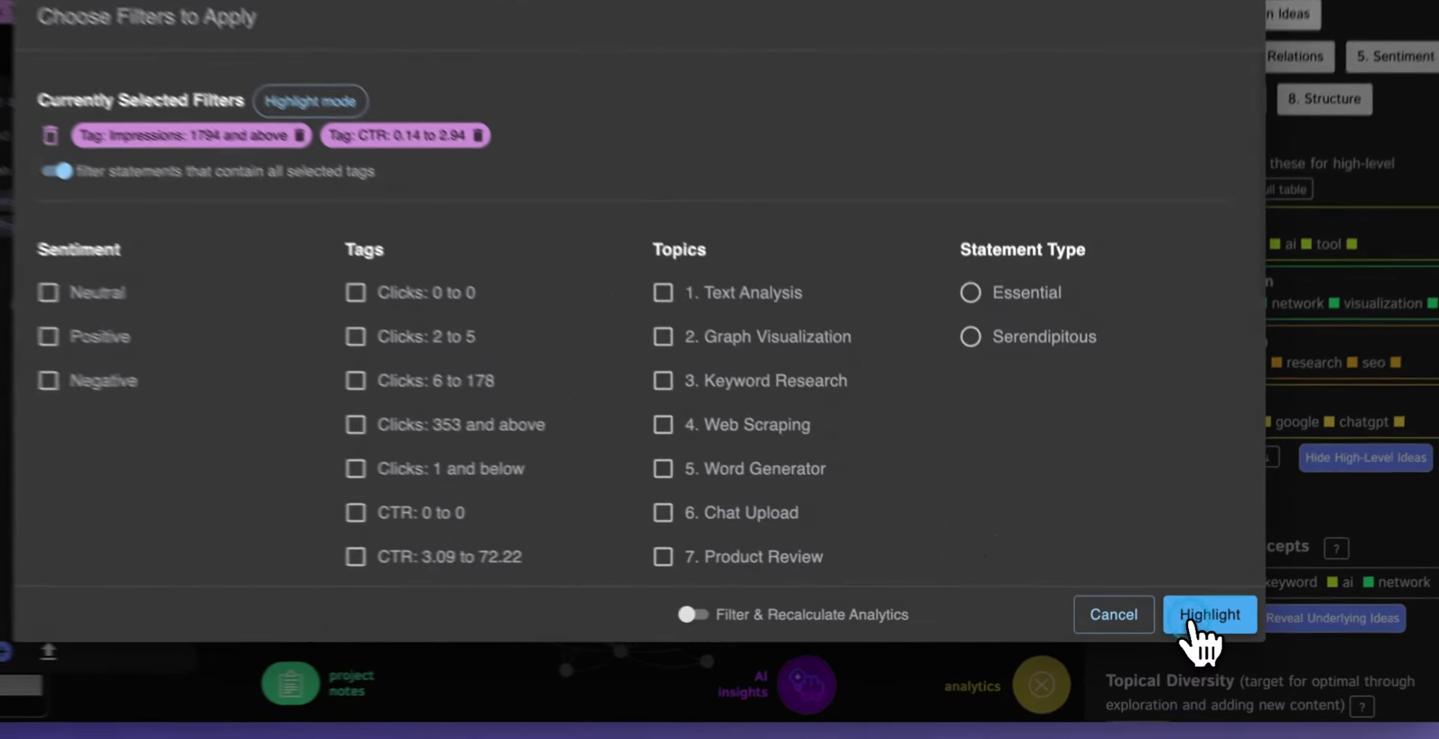
left_click(1194, 621)
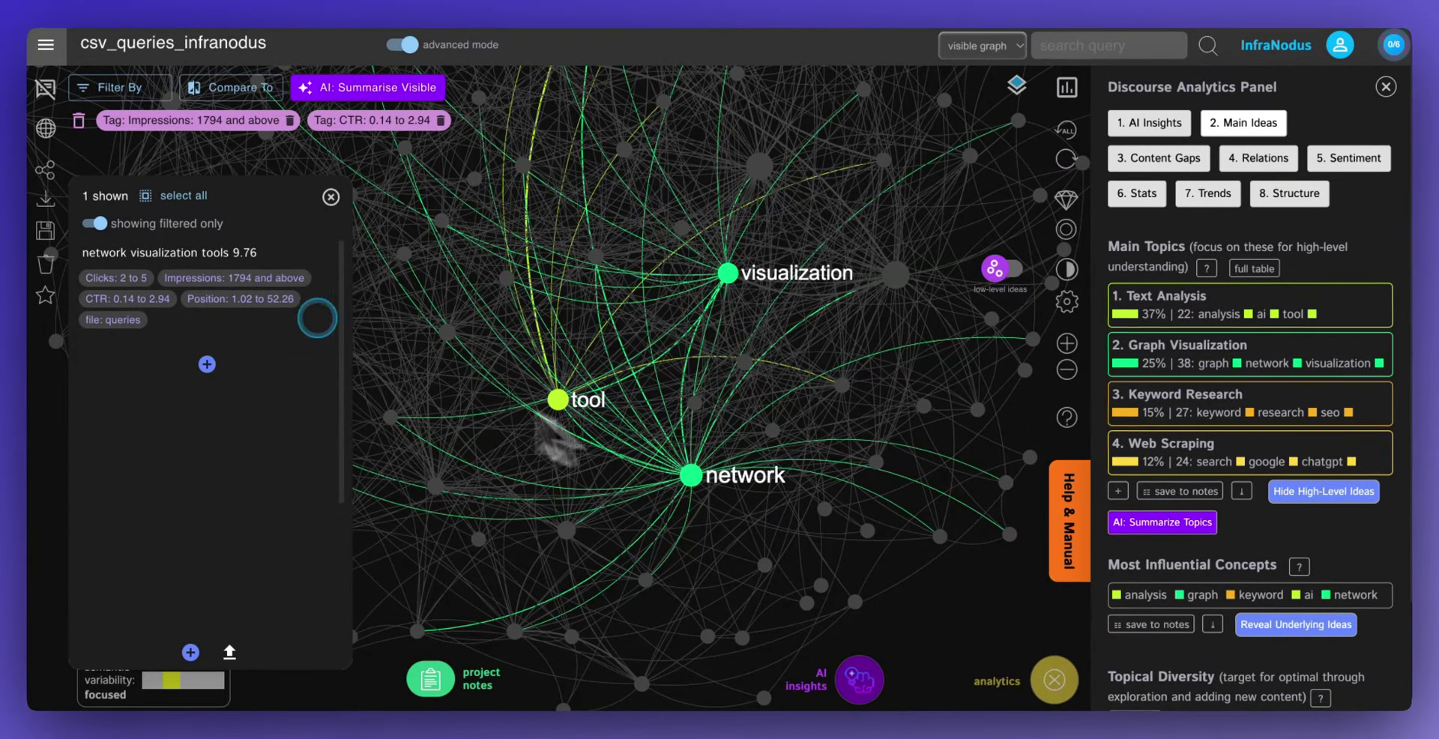
mouse_move(189, 274)
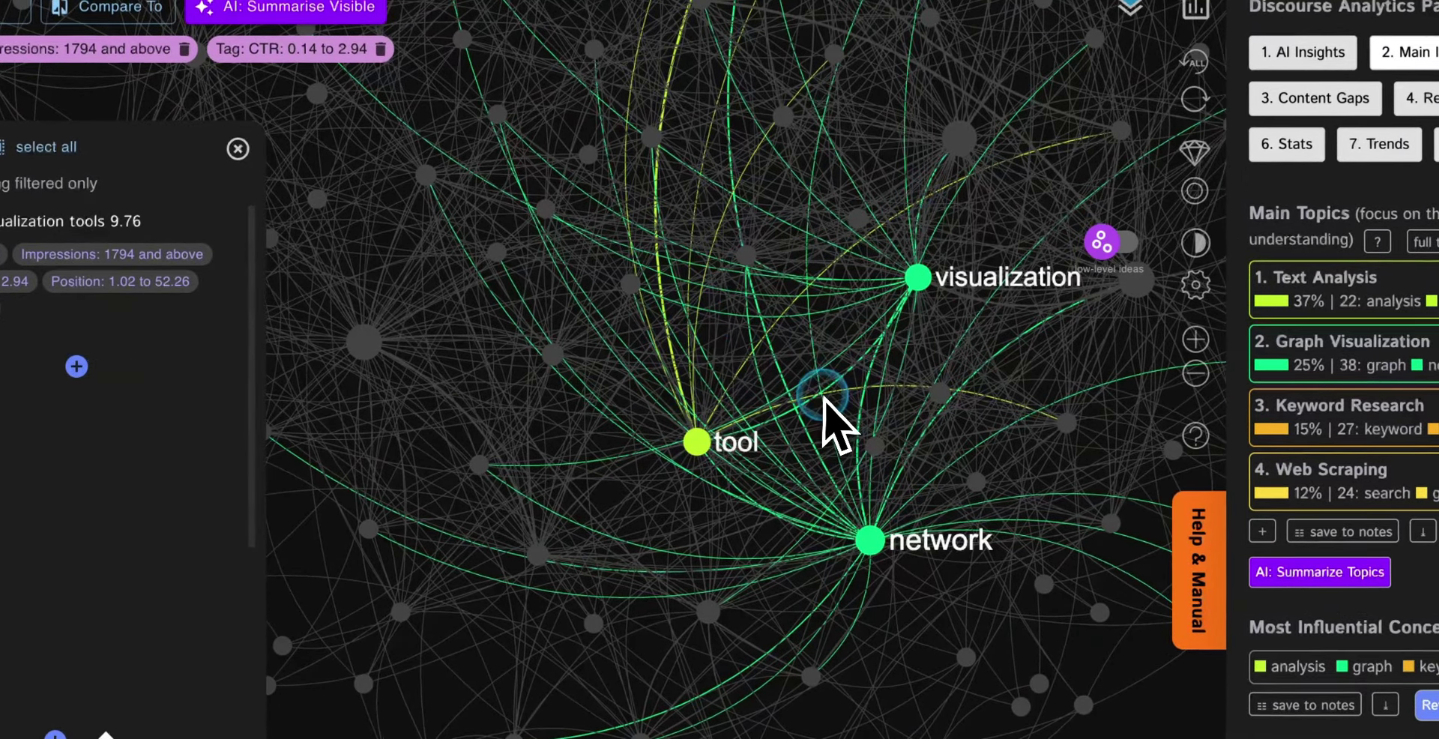
left_click_drag(825, 425, 739, 412)
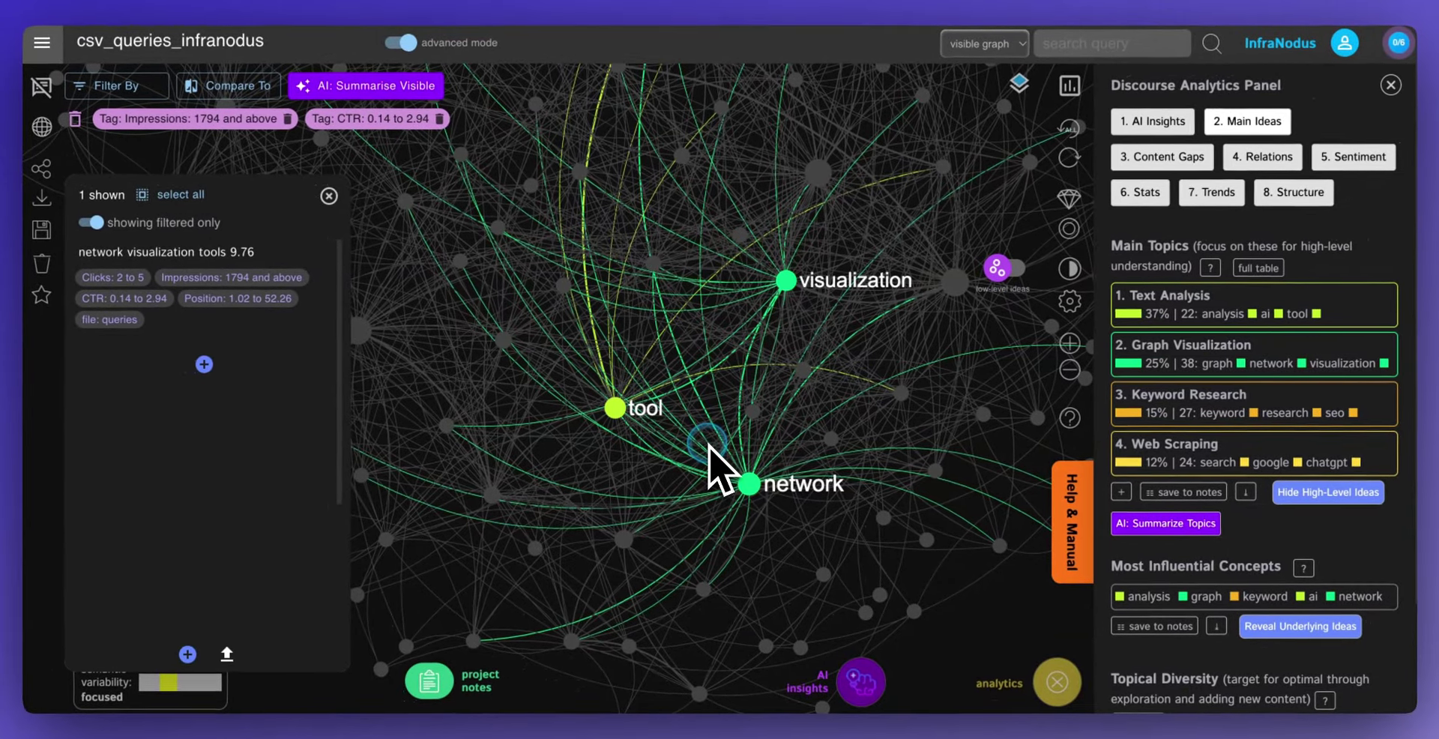
scroll(708, 445, "down", 3)
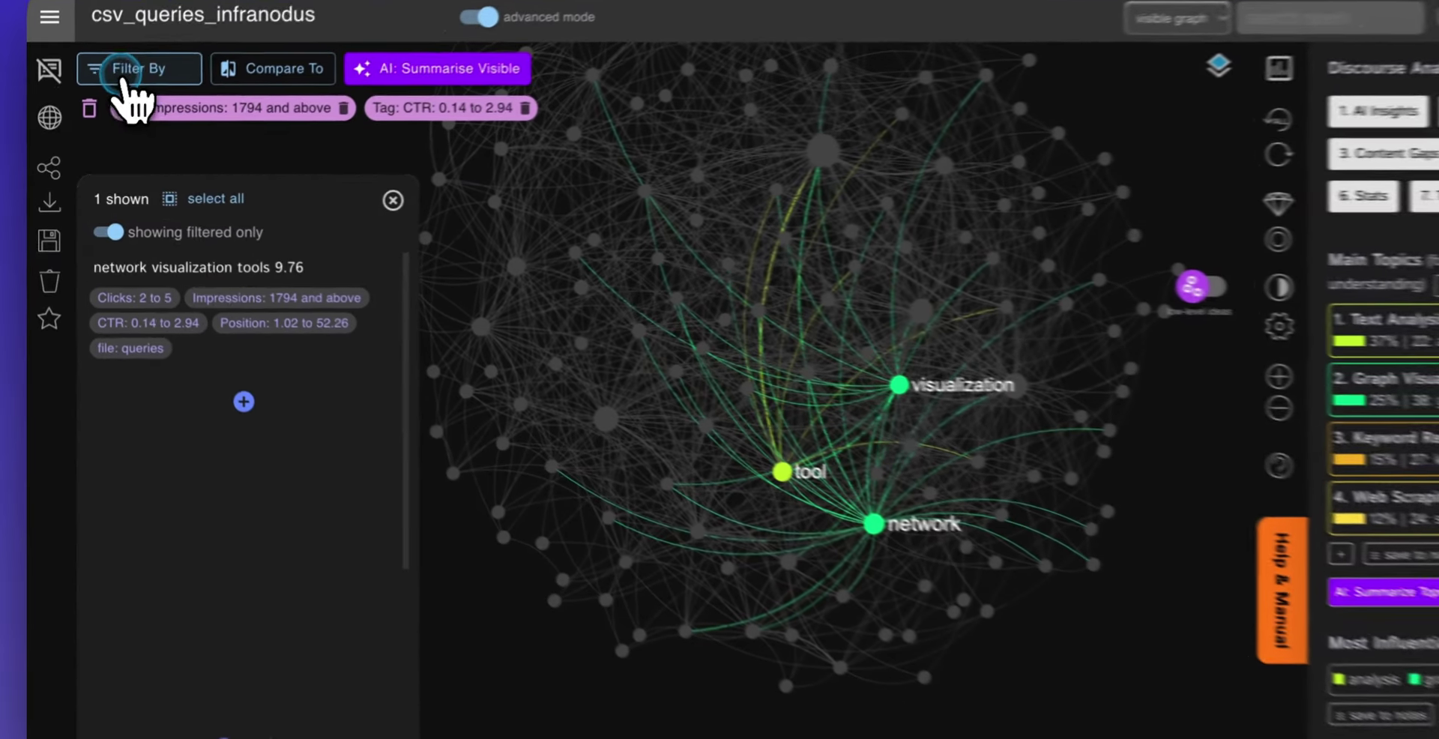
Replace the Impressions: 1794 and above filter with Impressions: 203 to 1768, keep CTR: 0.14 to 2.94 and highlight the matches.
left_click(111, 90)
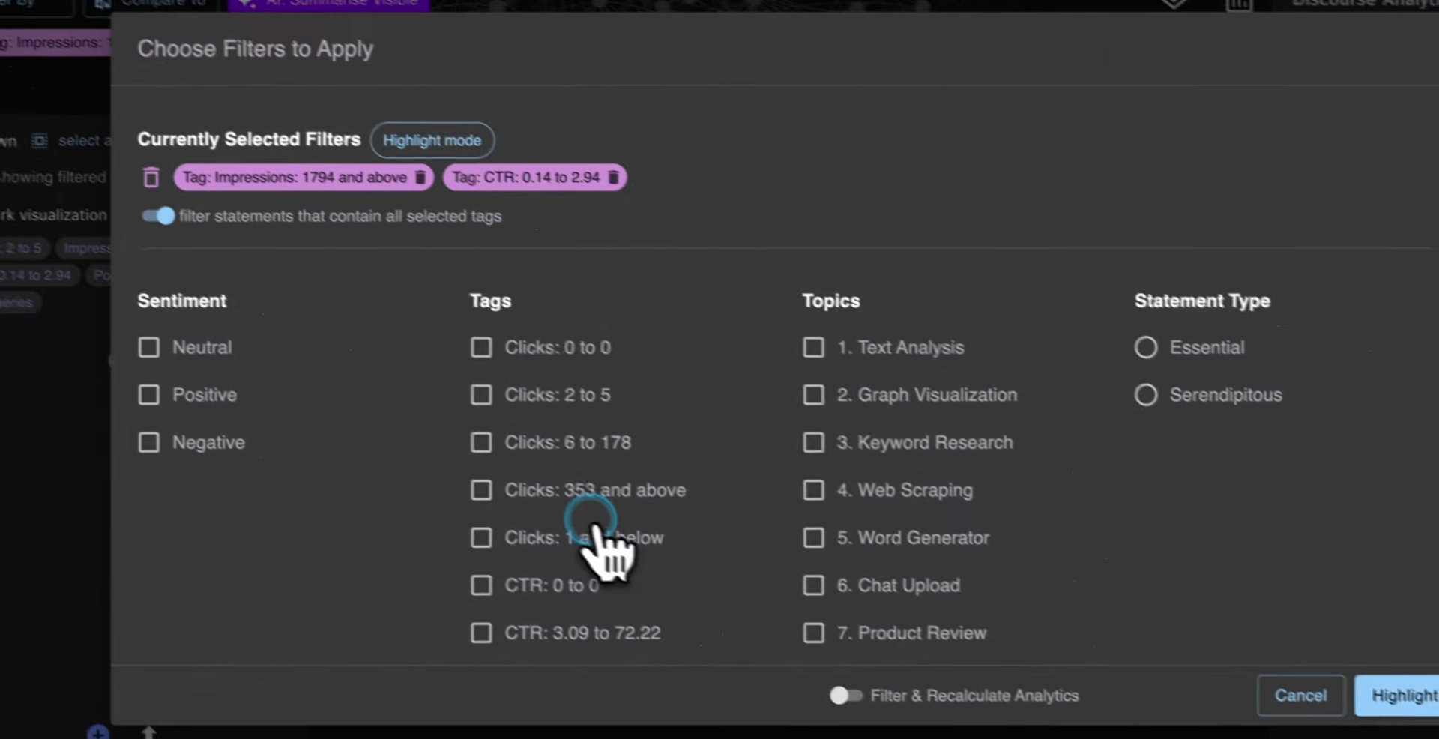
scroll(738, 620, "down", 3)
scroll(546, 524, "down", 1)
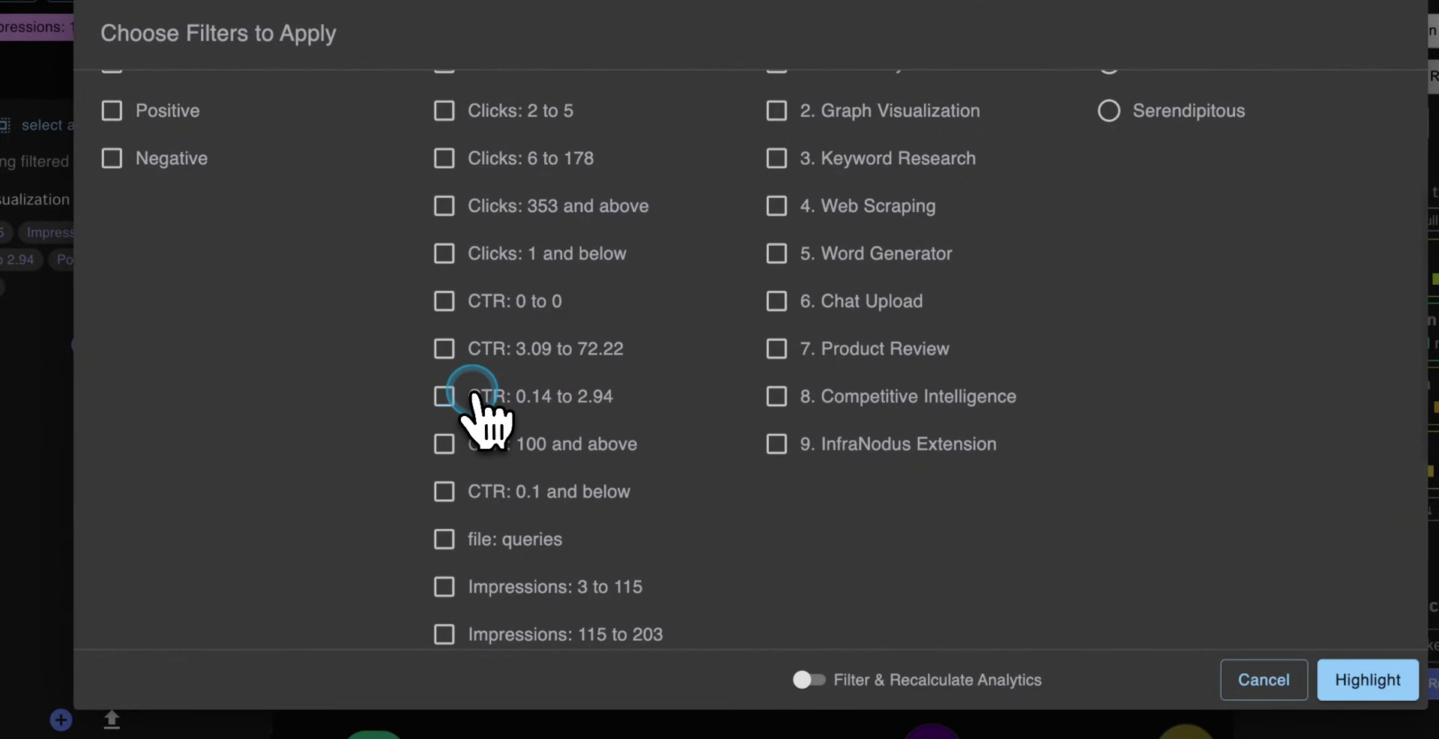
scroll(665, 514, "down", 3)
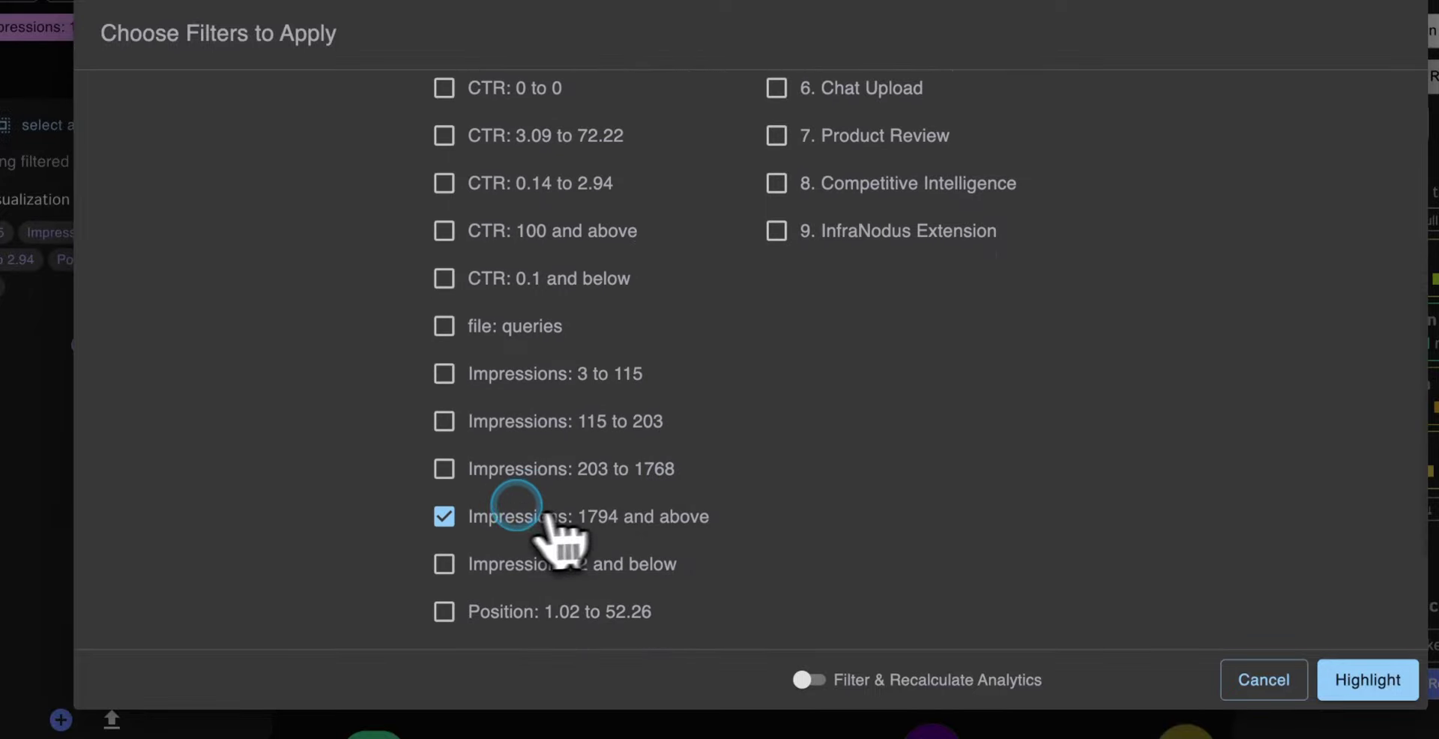
left_click(545, 516)
left_click(519, 471)
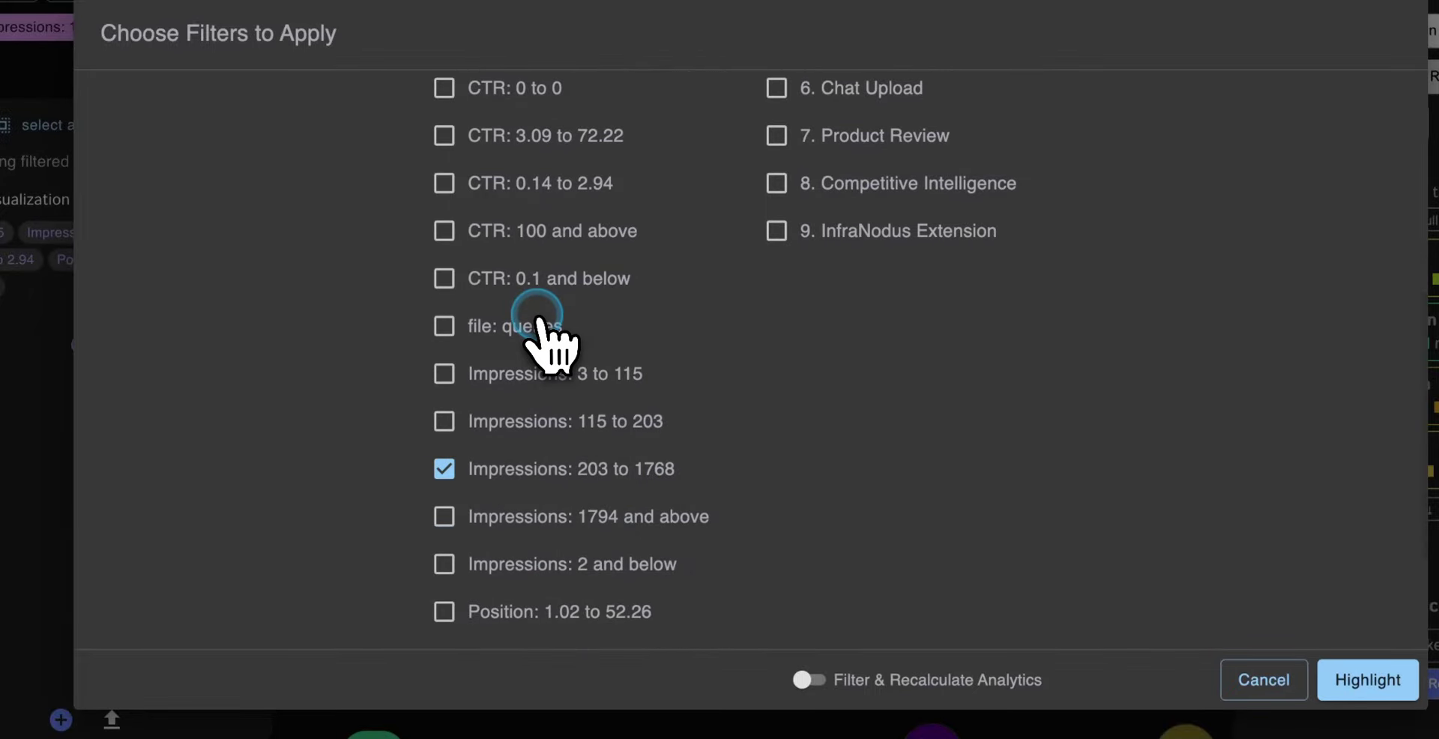
scroll(538, 319, "up", 2)
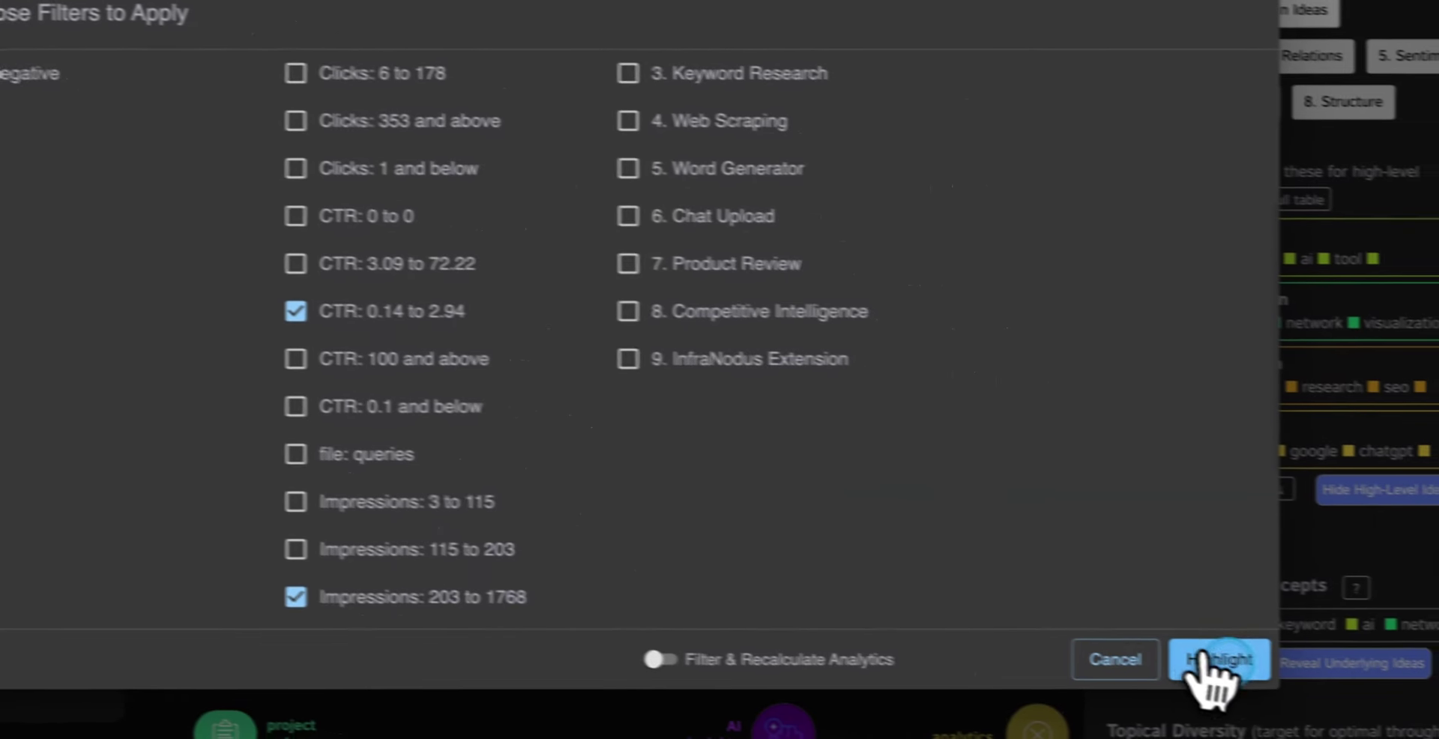
left_click(1368, 680)
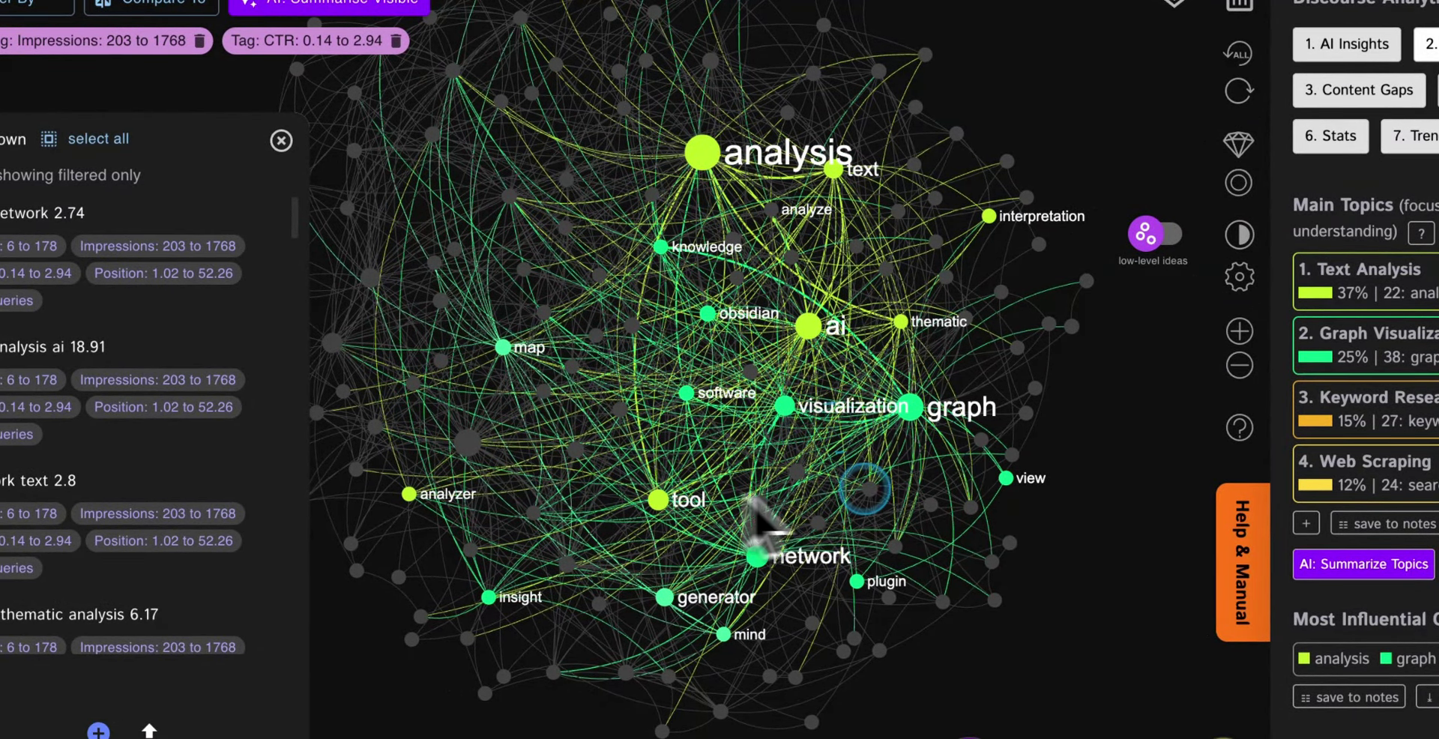
Examine the highlighted graph and browse the filtered list for high-impression, low-CTR queries and their positions.
left_click_drag(804, 524, 762, 498)
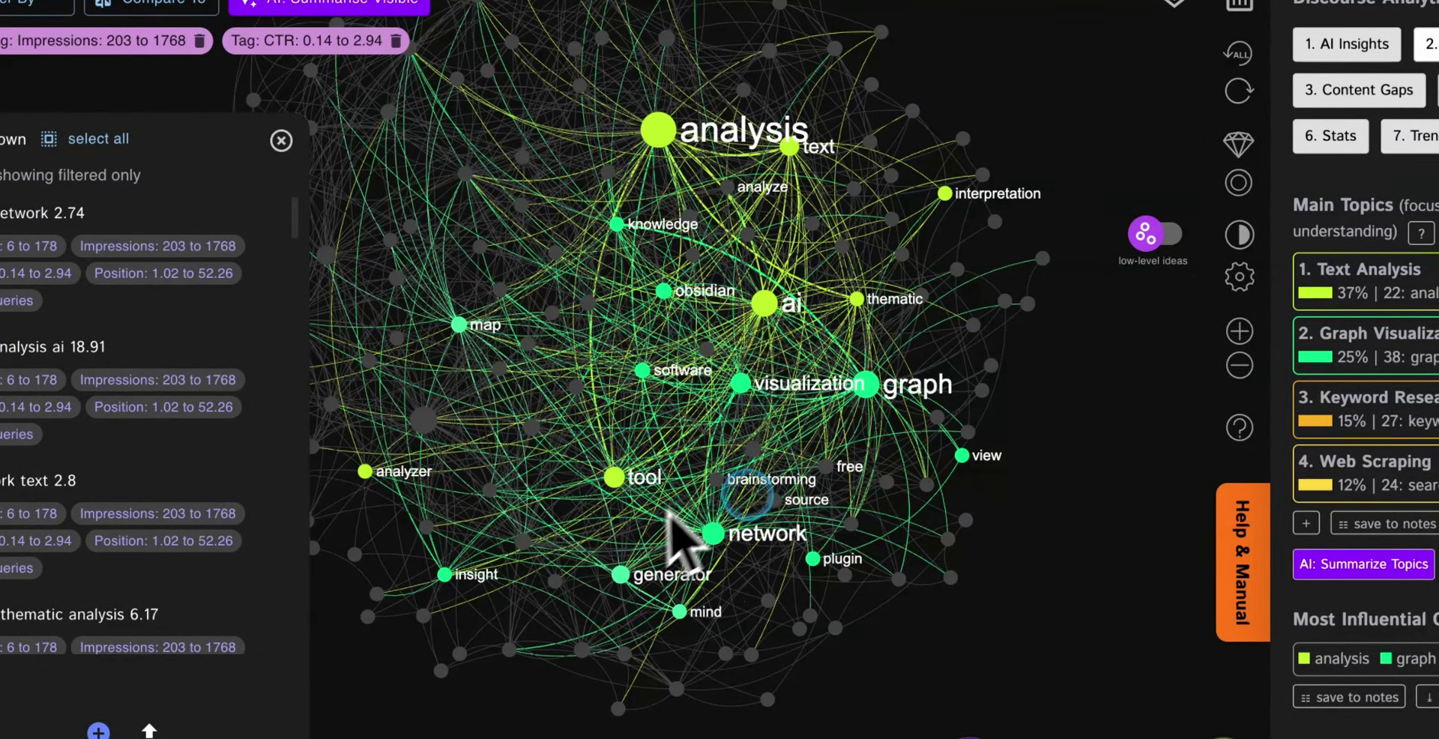
scroll(78, 419, "down", 2)
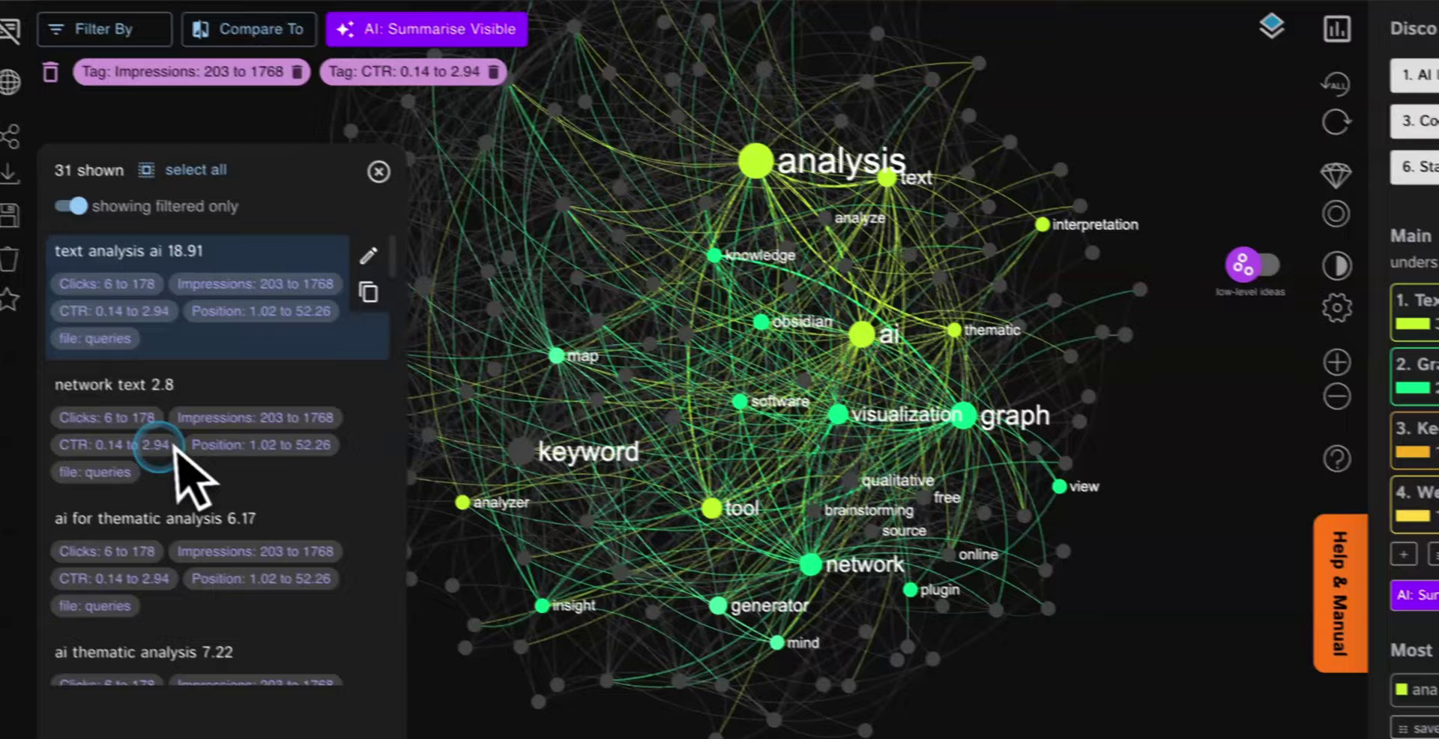
scroll(176, 465, "up", 5)
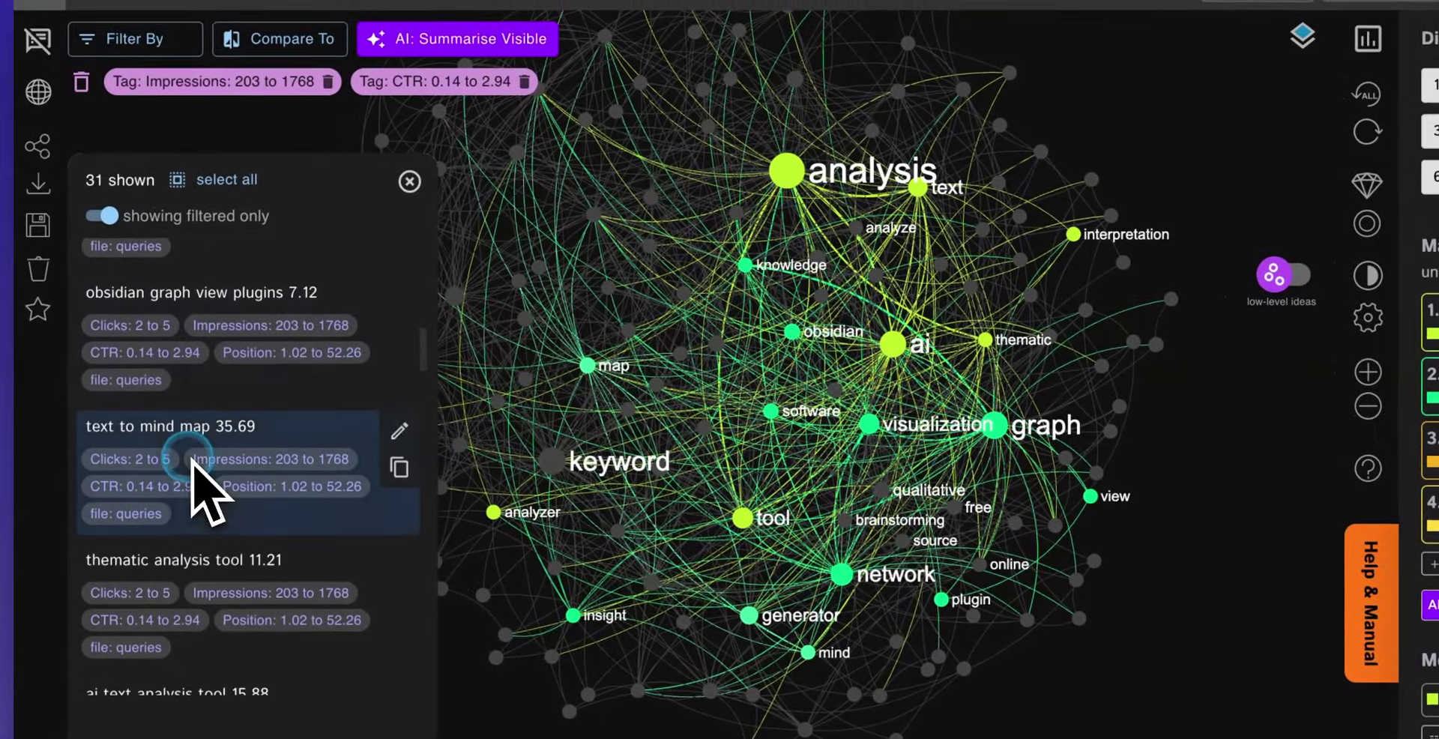
scroll(174, 577, "down", 6)
scroll(204, 567, "up", 2)
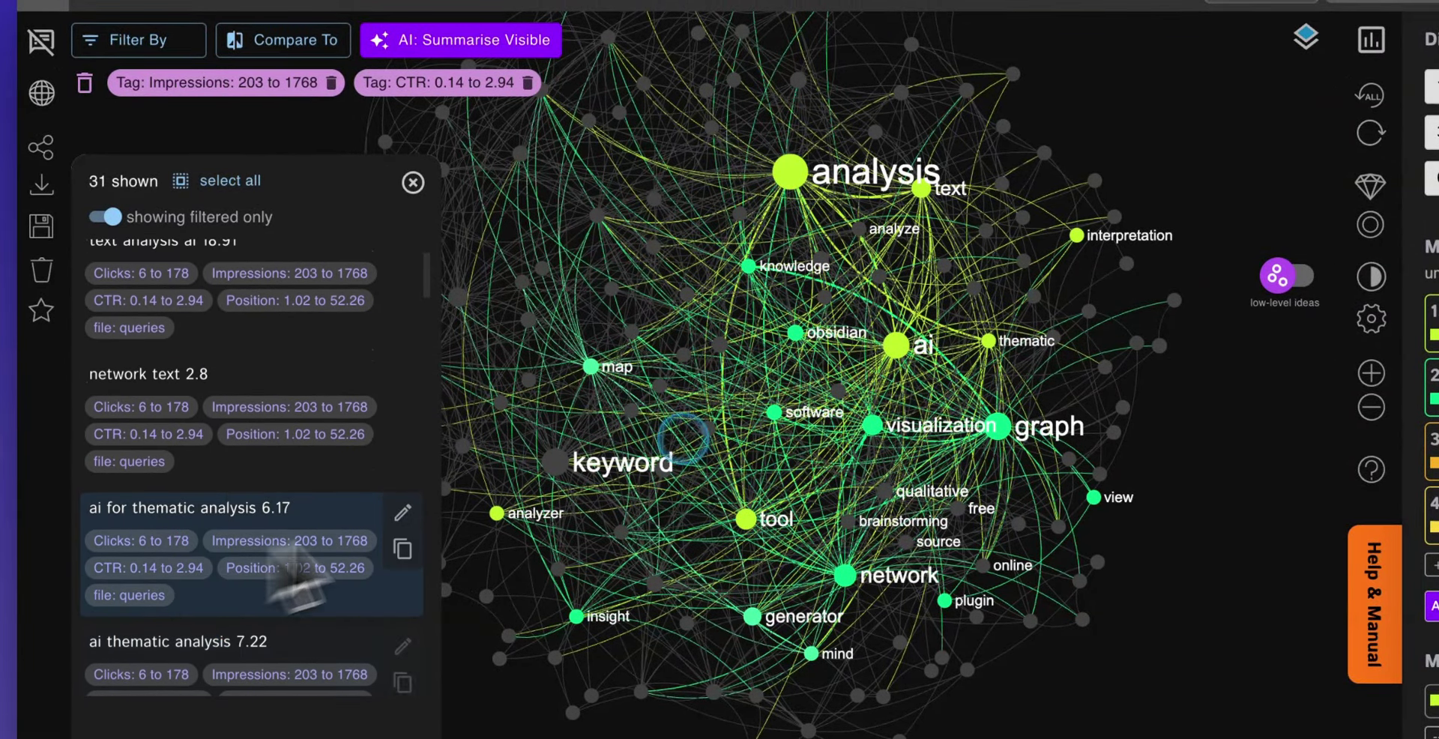
left_click_drag(694, 372, 742, 427)
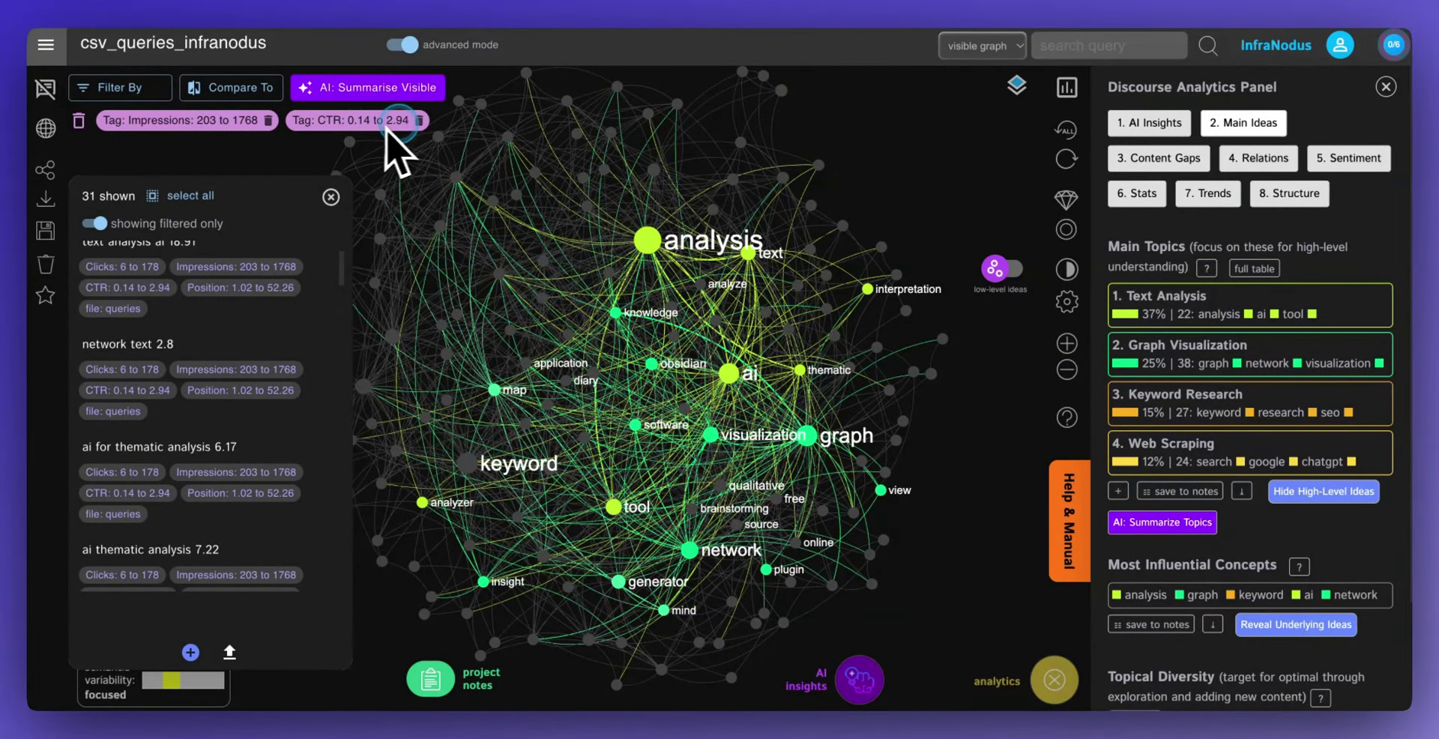
scroll(159, 450, "down", 2)
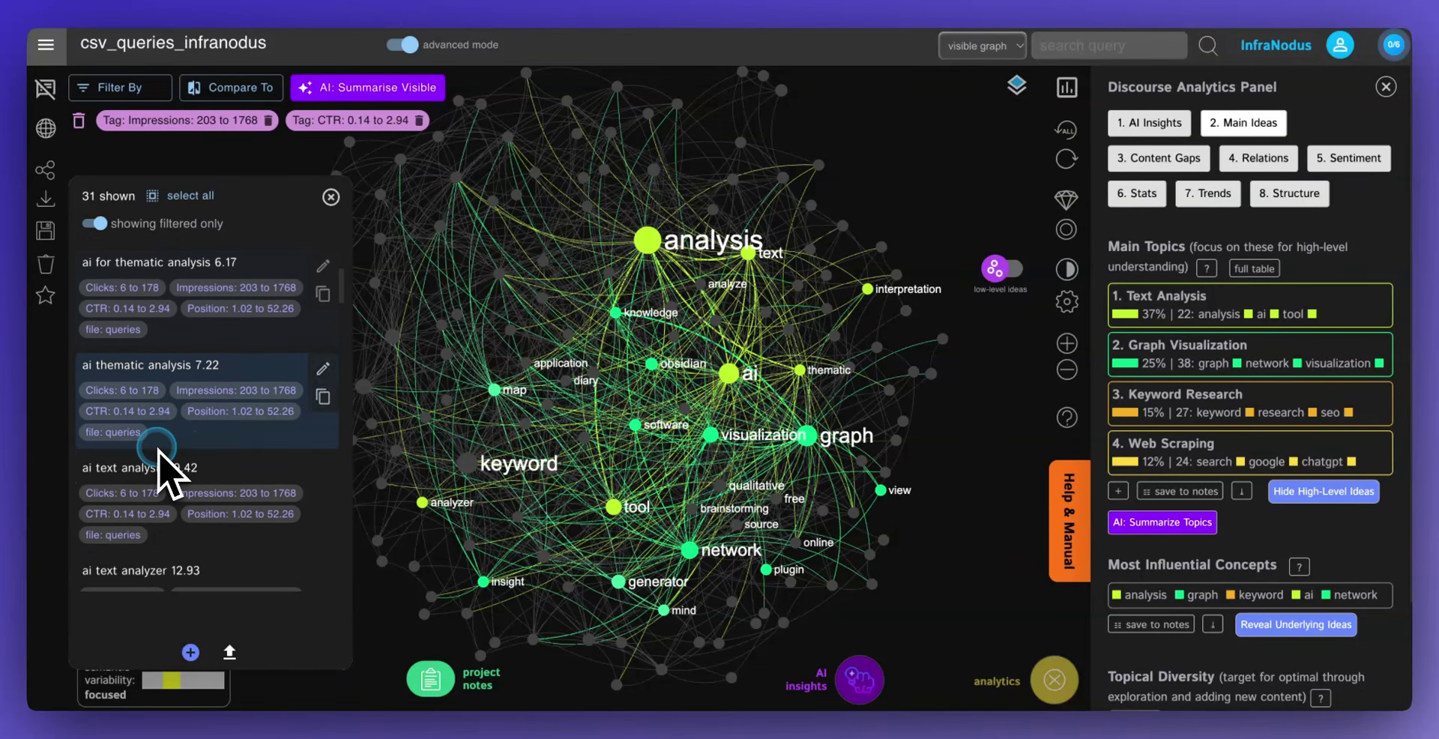
scroll(209, 421, "down", 1)
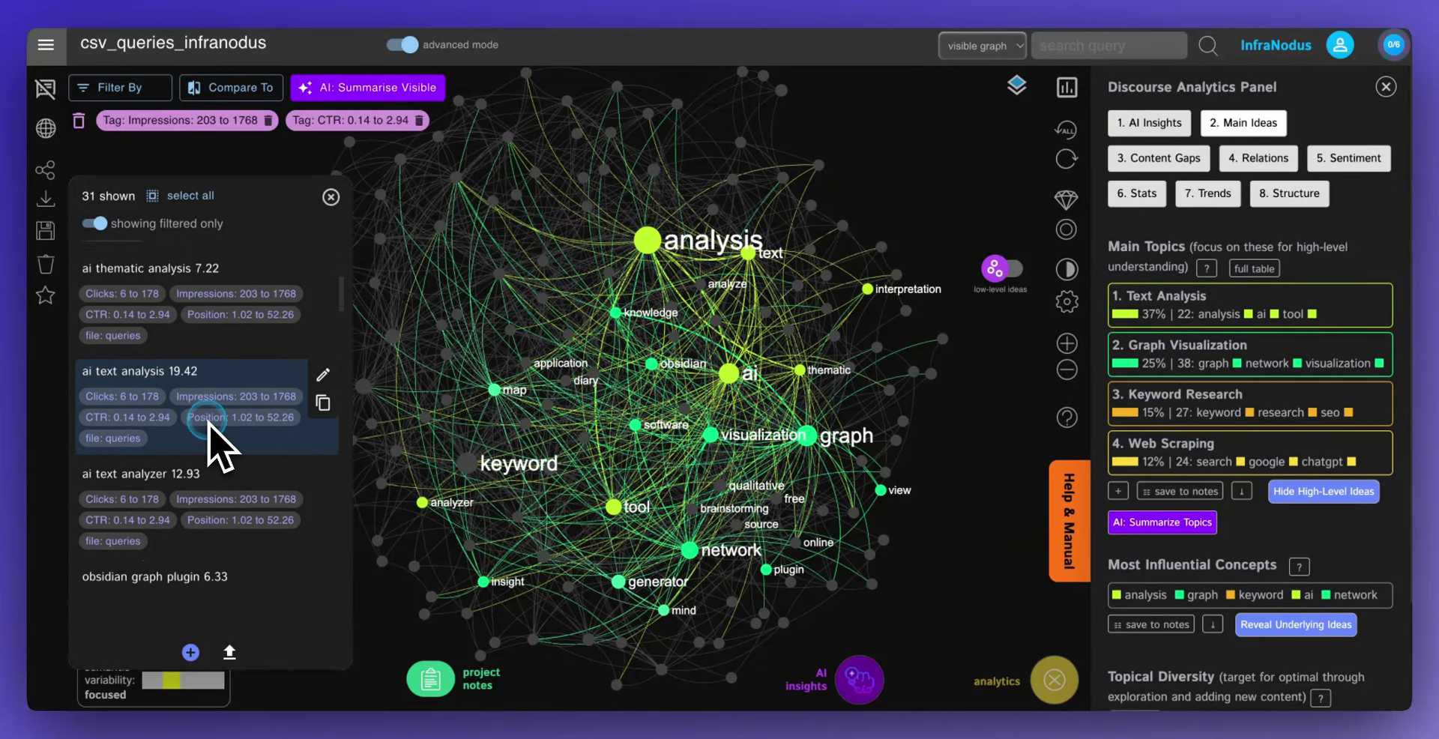
scroll(209, 424, "up", 1)
scroll(181, 456, "down", 3)
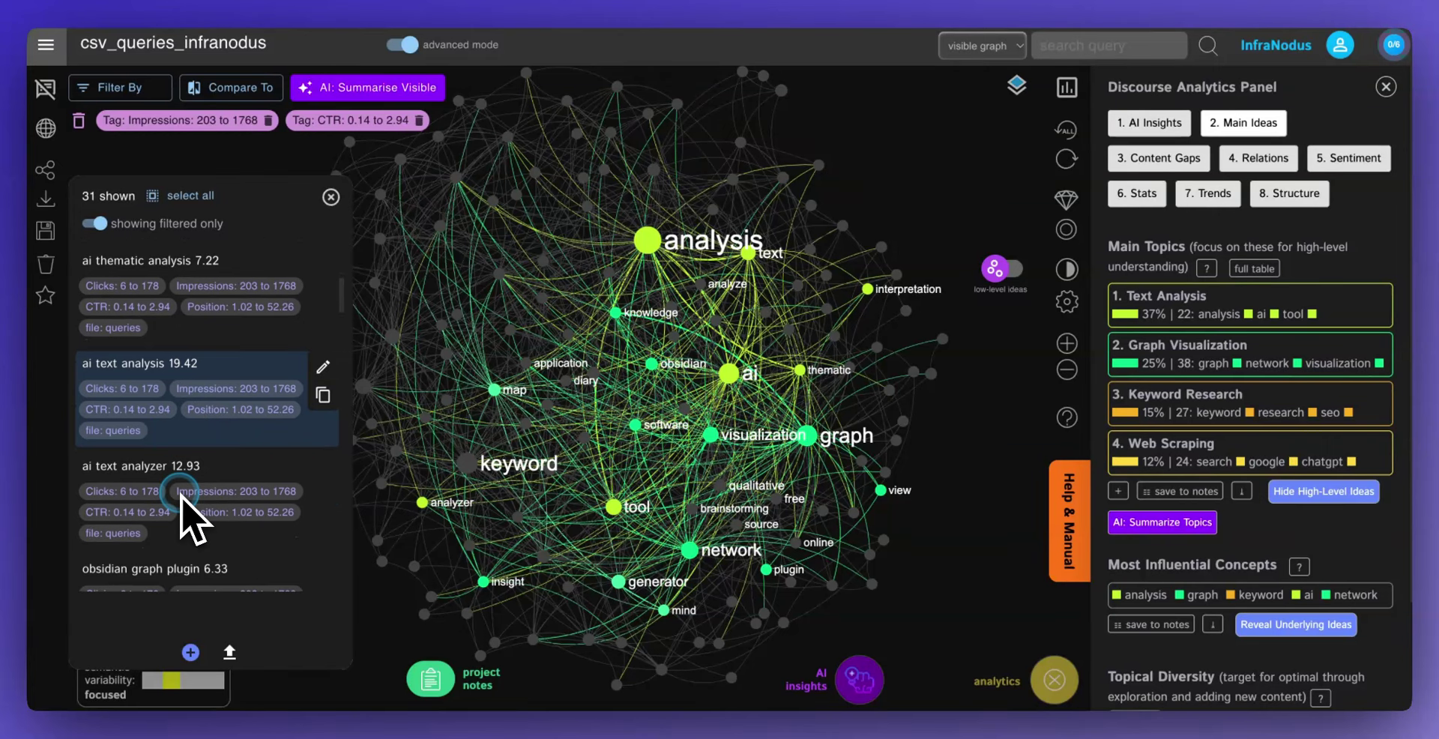
scroll(206, 474, "down", 3)
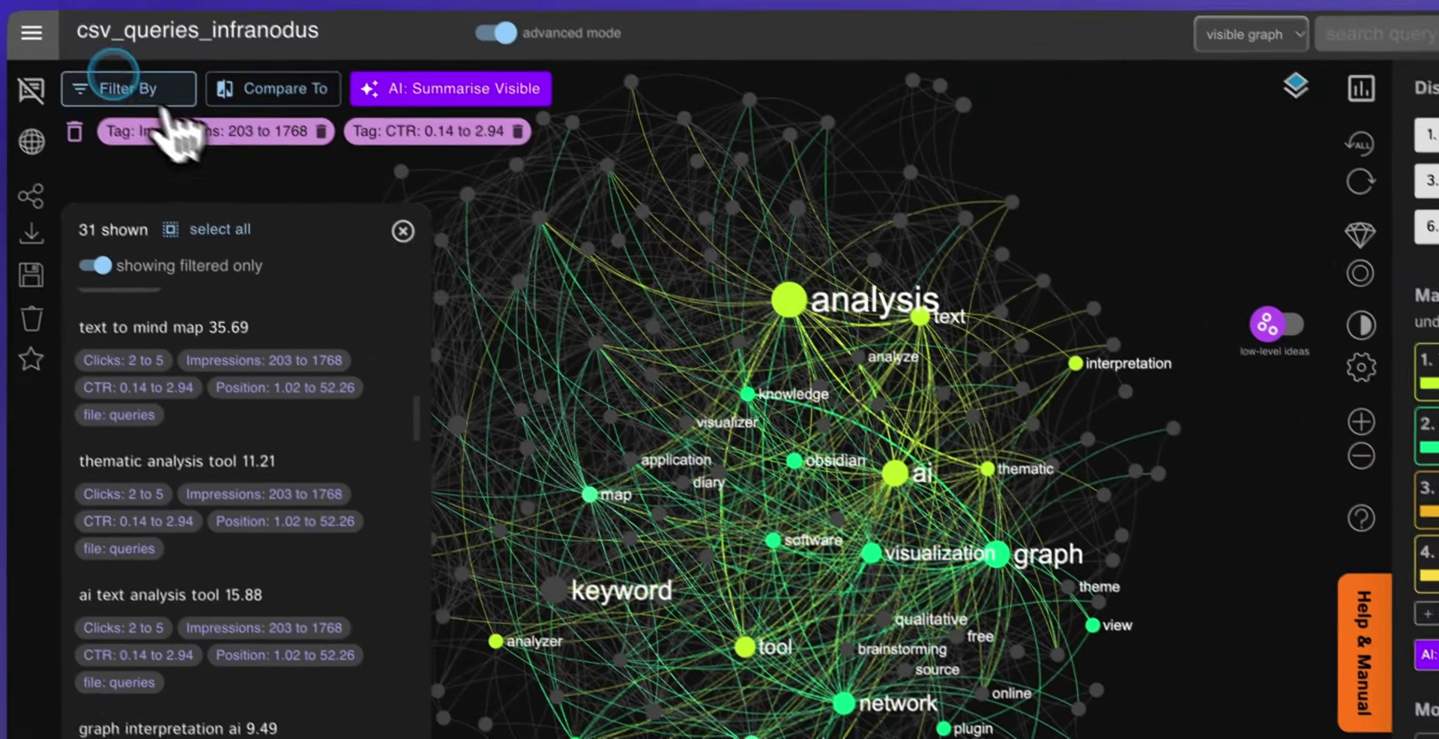
Switch the Impressions: 203 to 1768 and CTR: 0.14 to 2.94 filters to Filter & Recalculate Analytics and apply them.
left_click(143, 90)
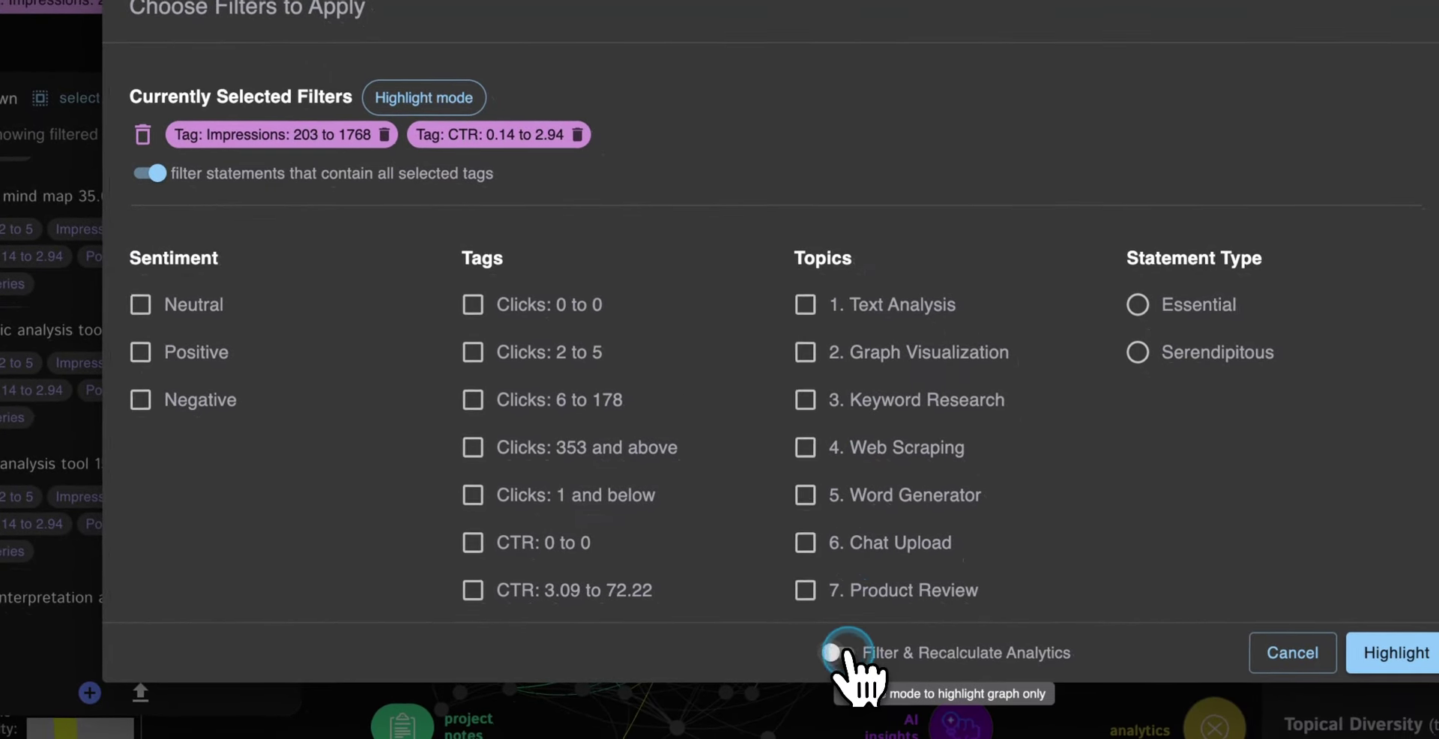
left_click(843, 650)
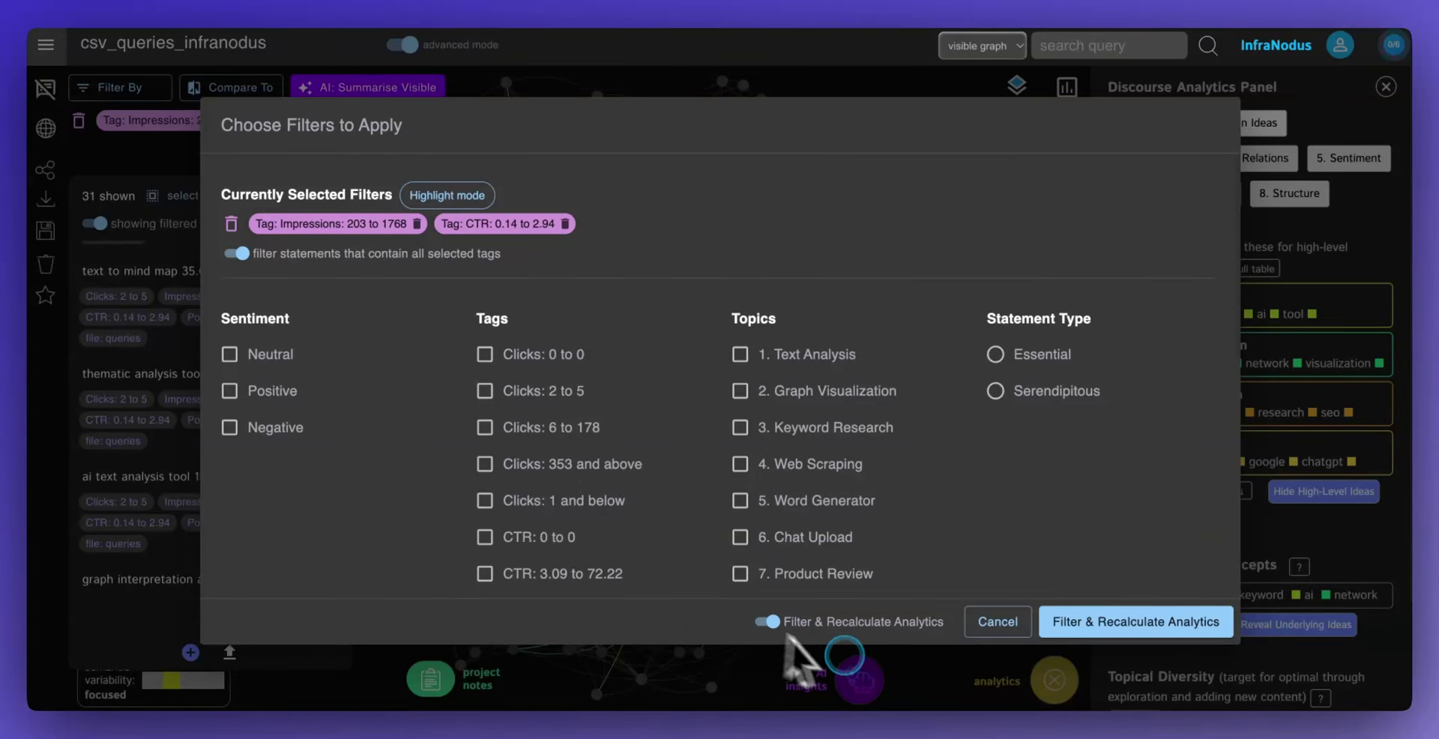
left_click(1079, 630)
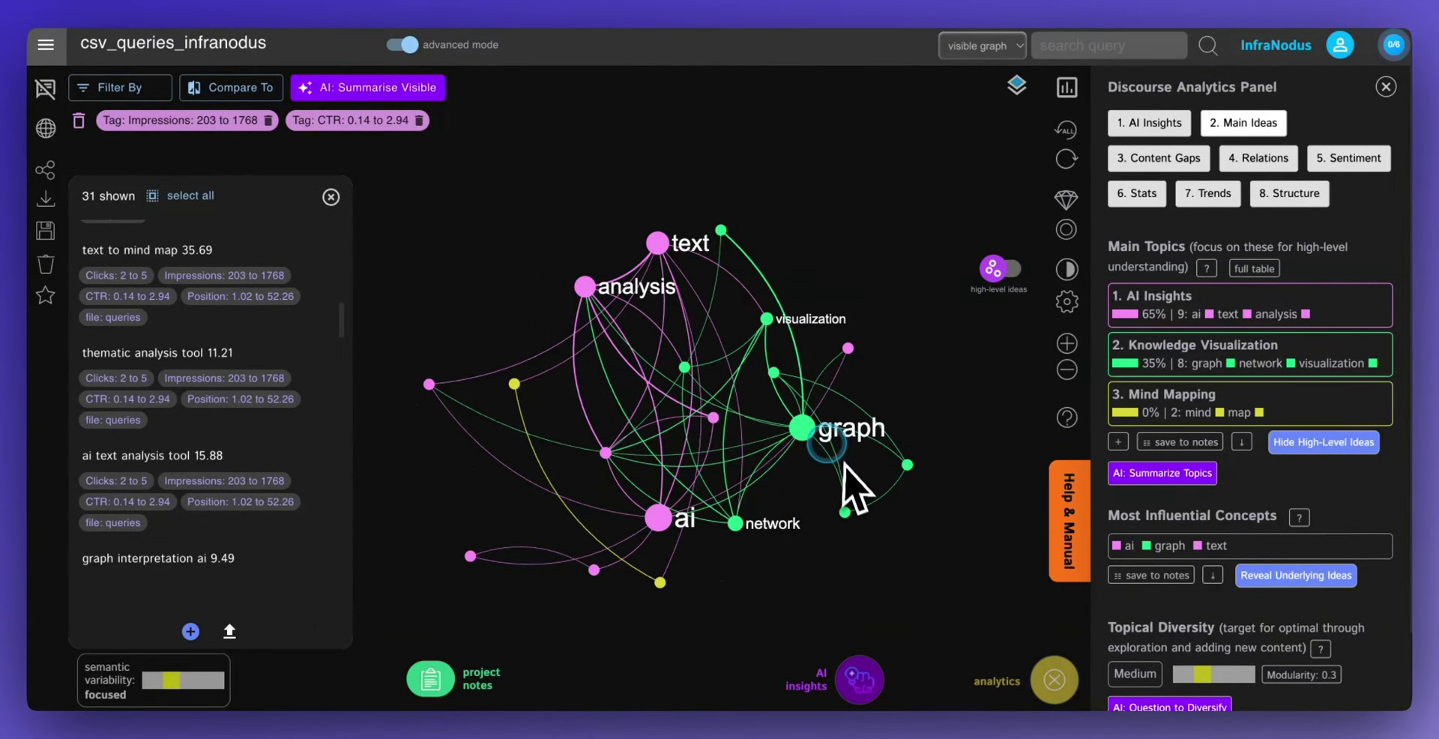
Select the "text" and "analysis" nodes together, review the queries containing both, and deselect them.
left_click(659, 251)
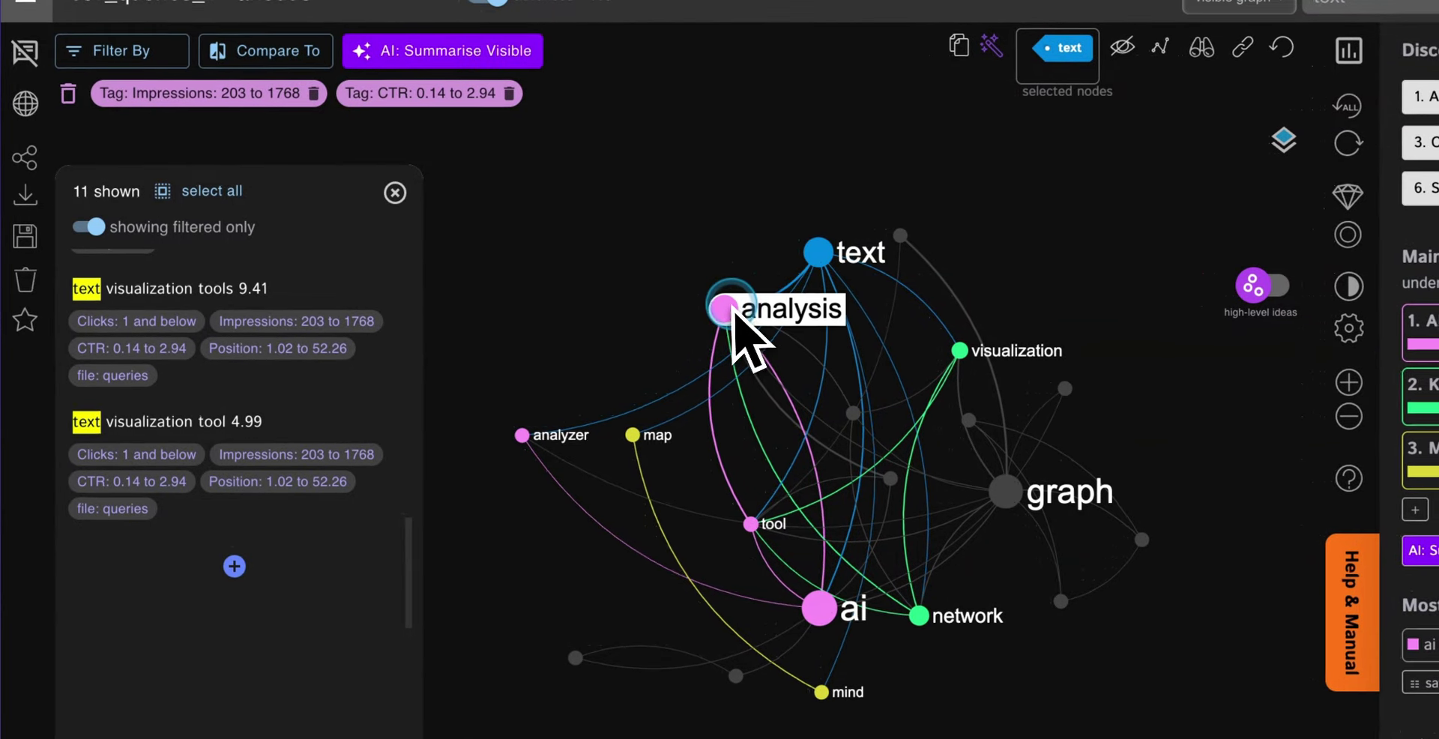
left_click(585, 289)
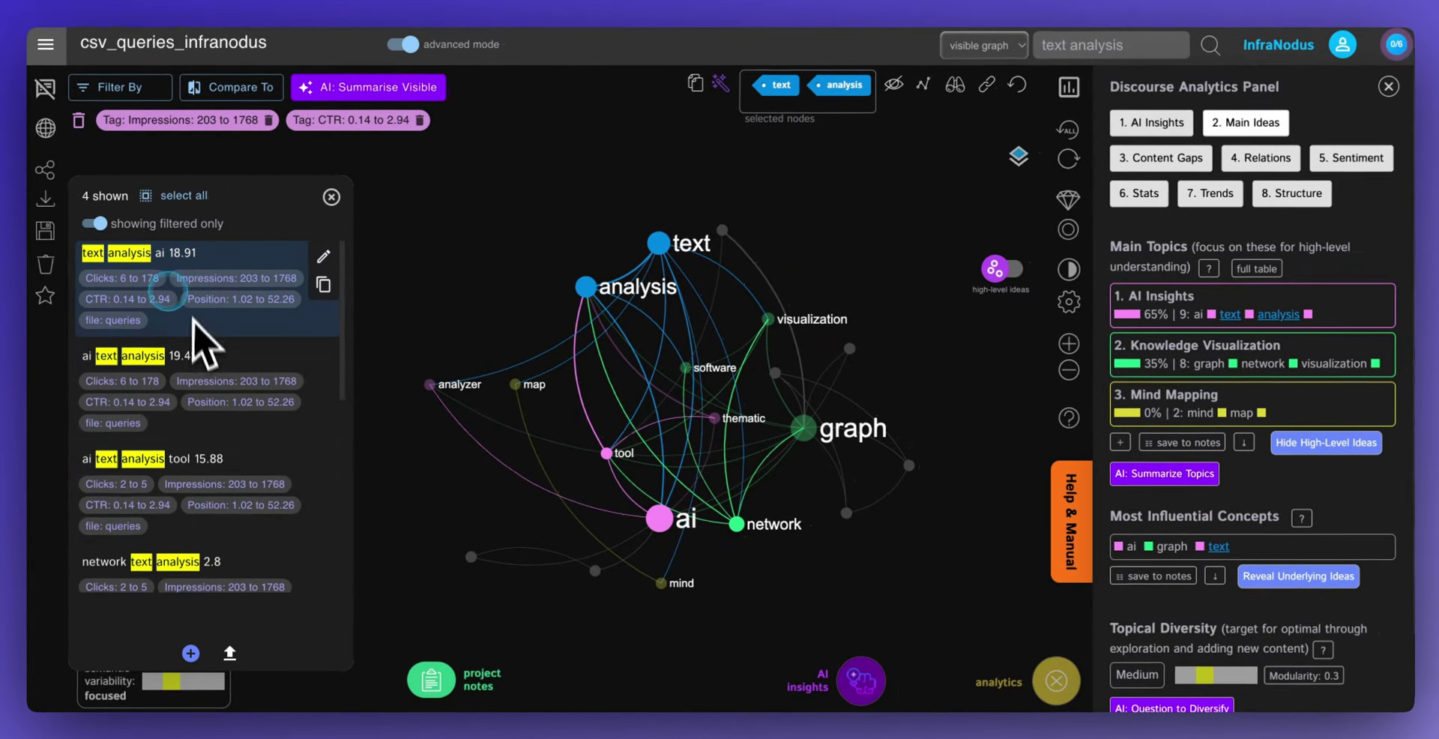
scroll(187, 616, "down", 2)
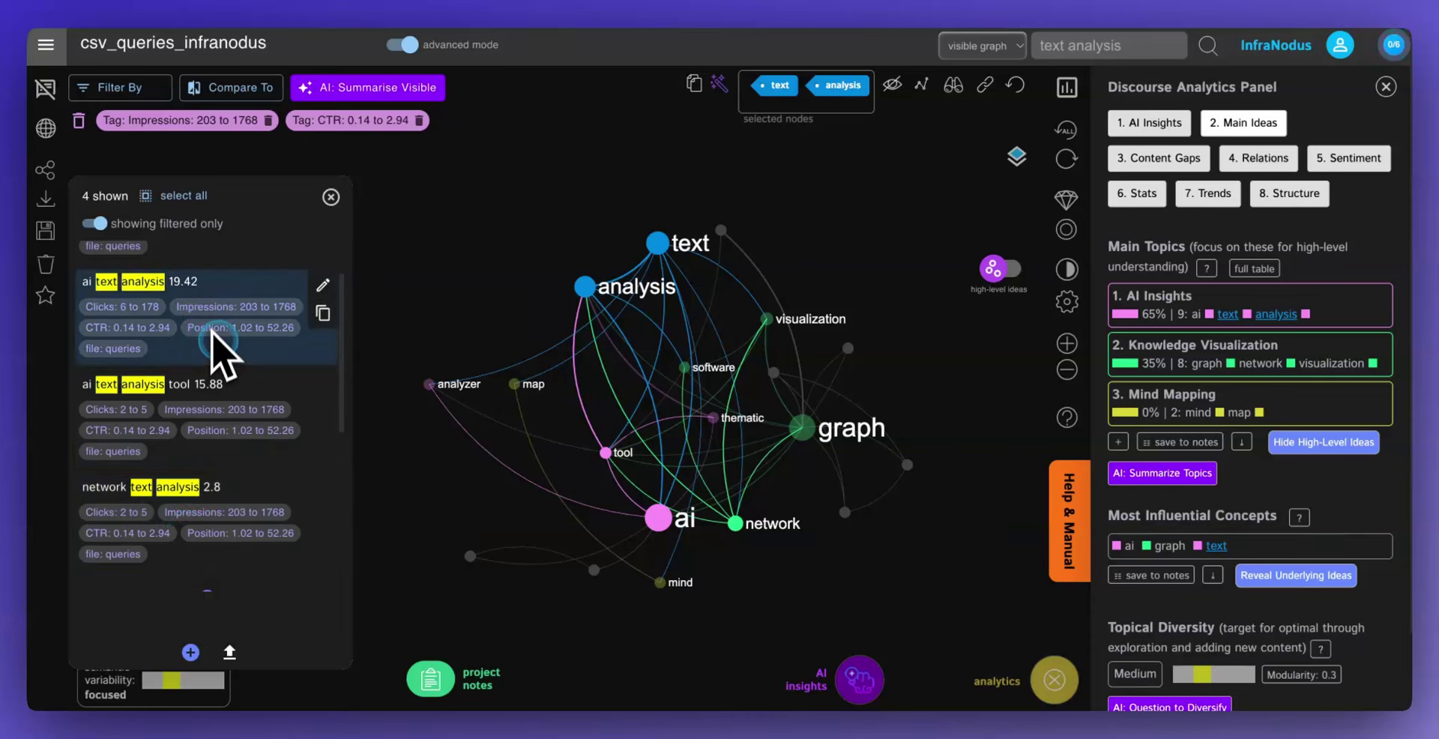
scroll(182, 457, "up", 2)
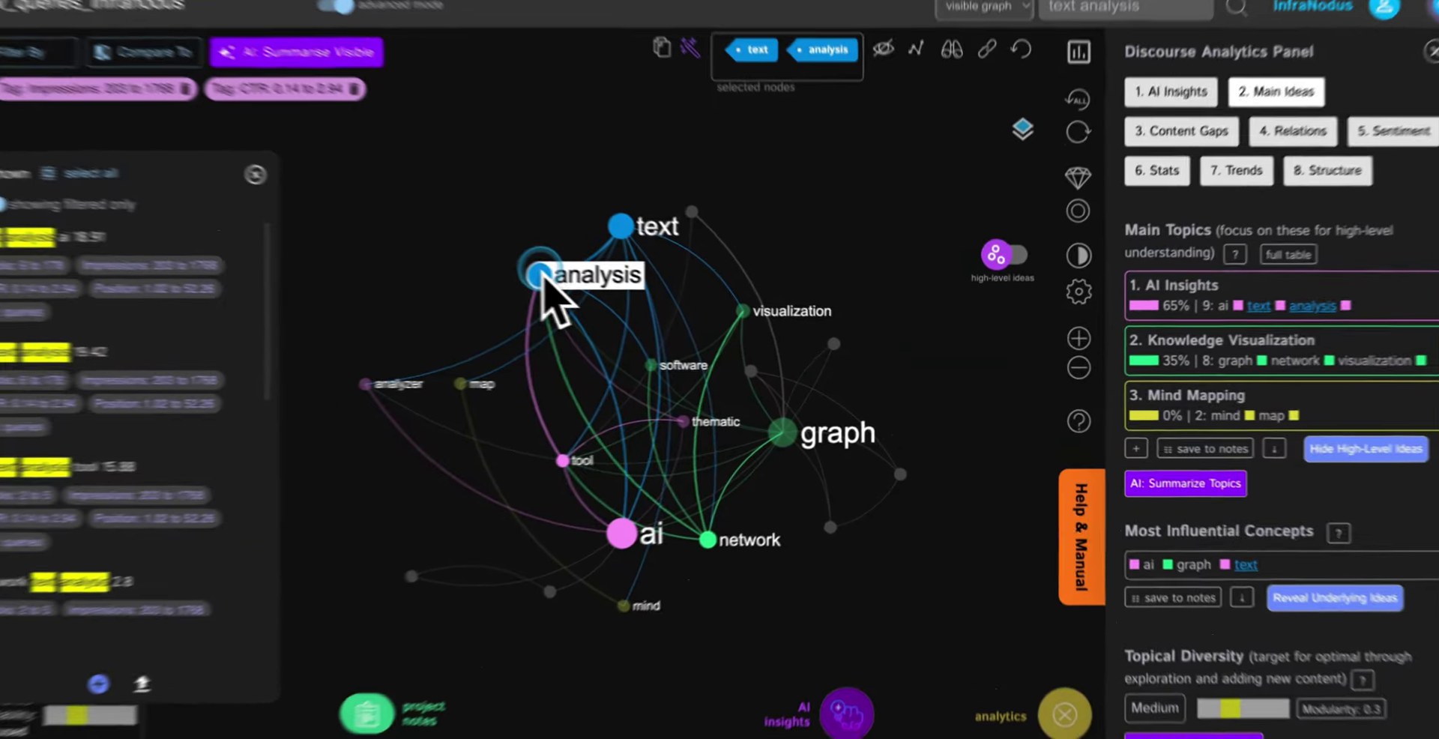
left_click(586, 288)
left_click(657, 242)
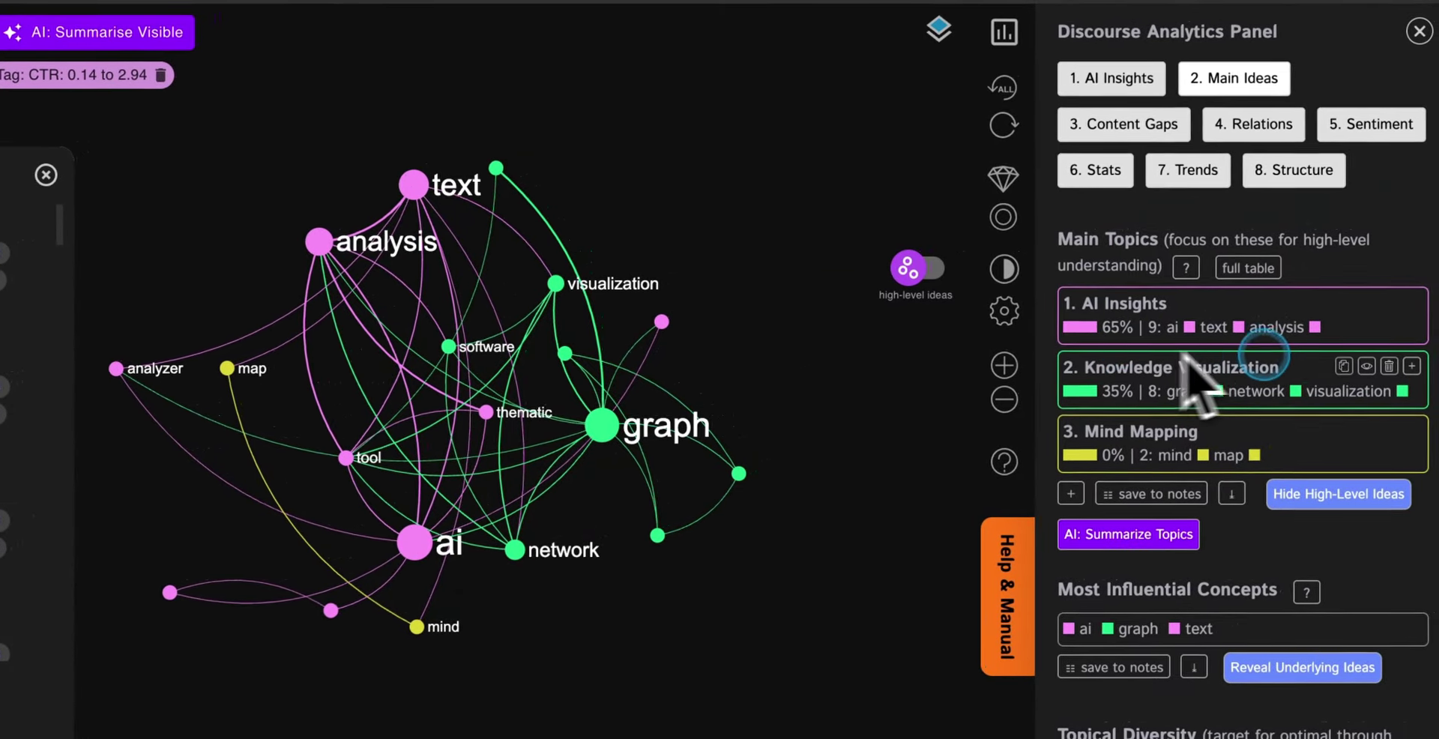
Check which queries combine the "graph" and "visualization" nodes and their position, and clear the selection.
left_click(607, 429)
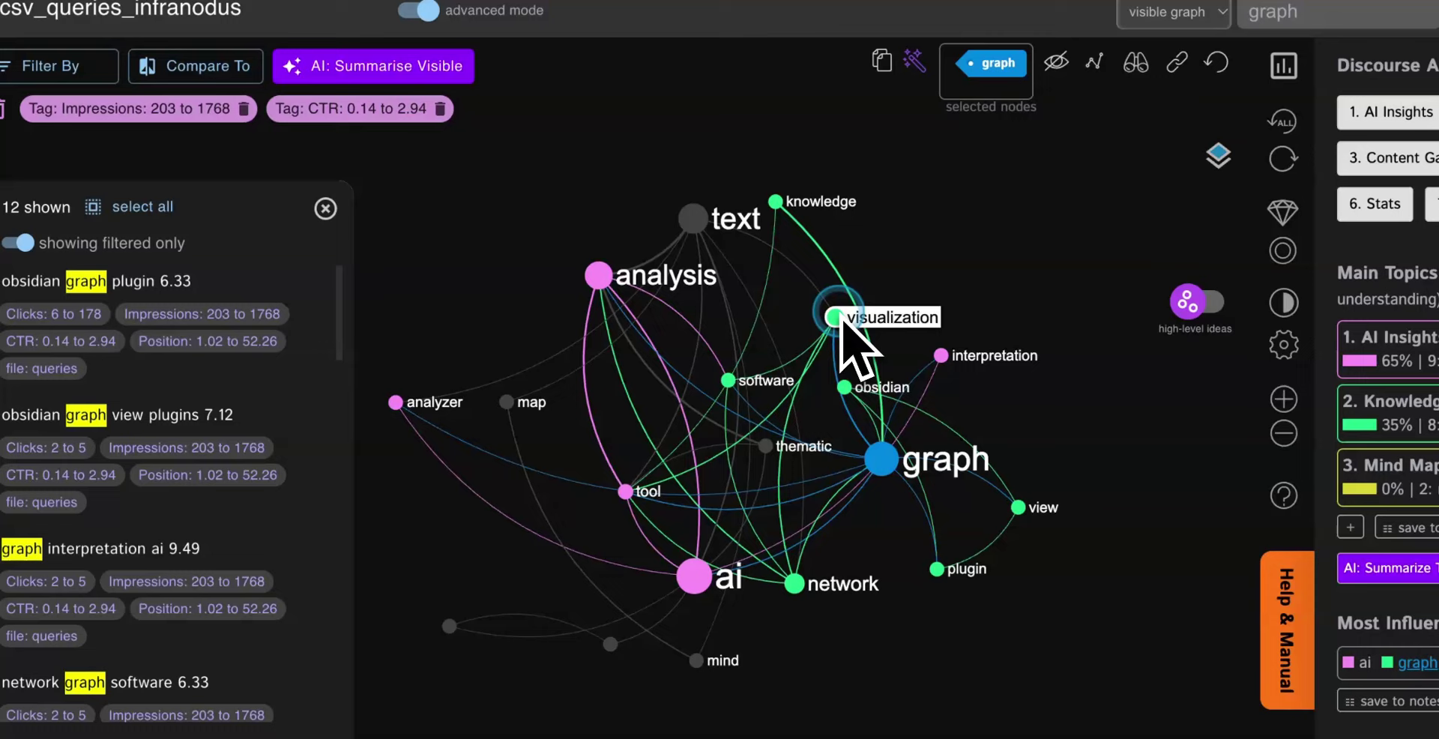
left_click(555, 287)
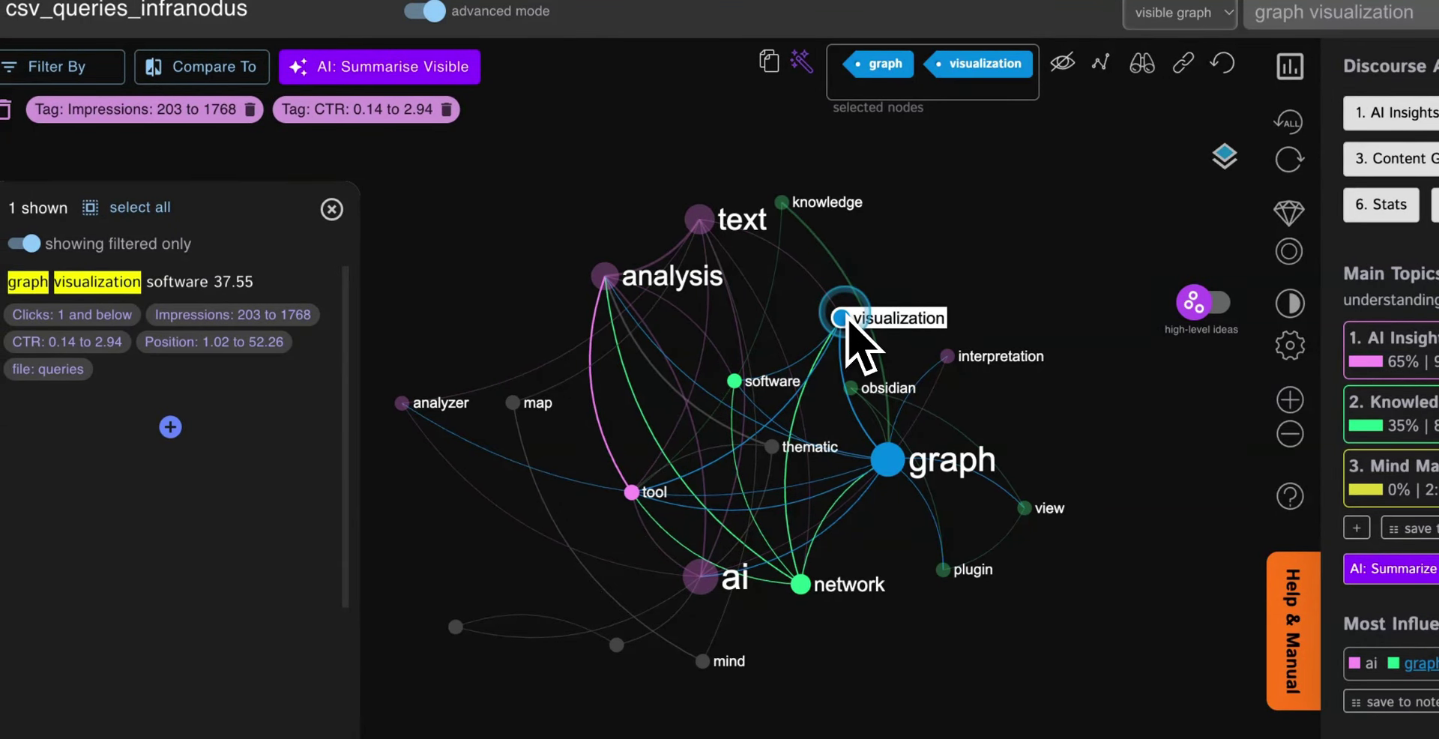
left_click(845, 319)
left_click(899, 466)
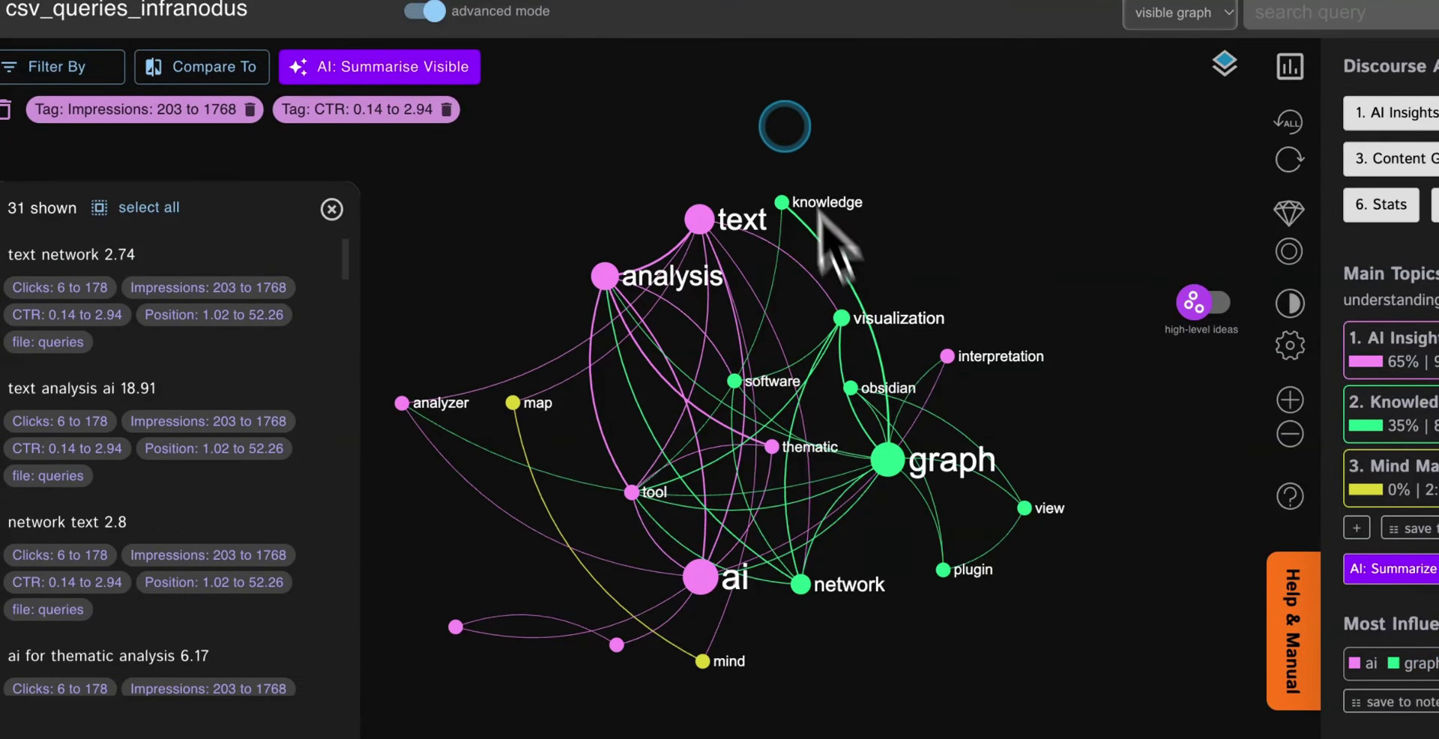
Inspect the query that connects the "knowledge" and "graph" nodes, and deselect both nodes.
left_click(782, 202)
left_click(911, 457)
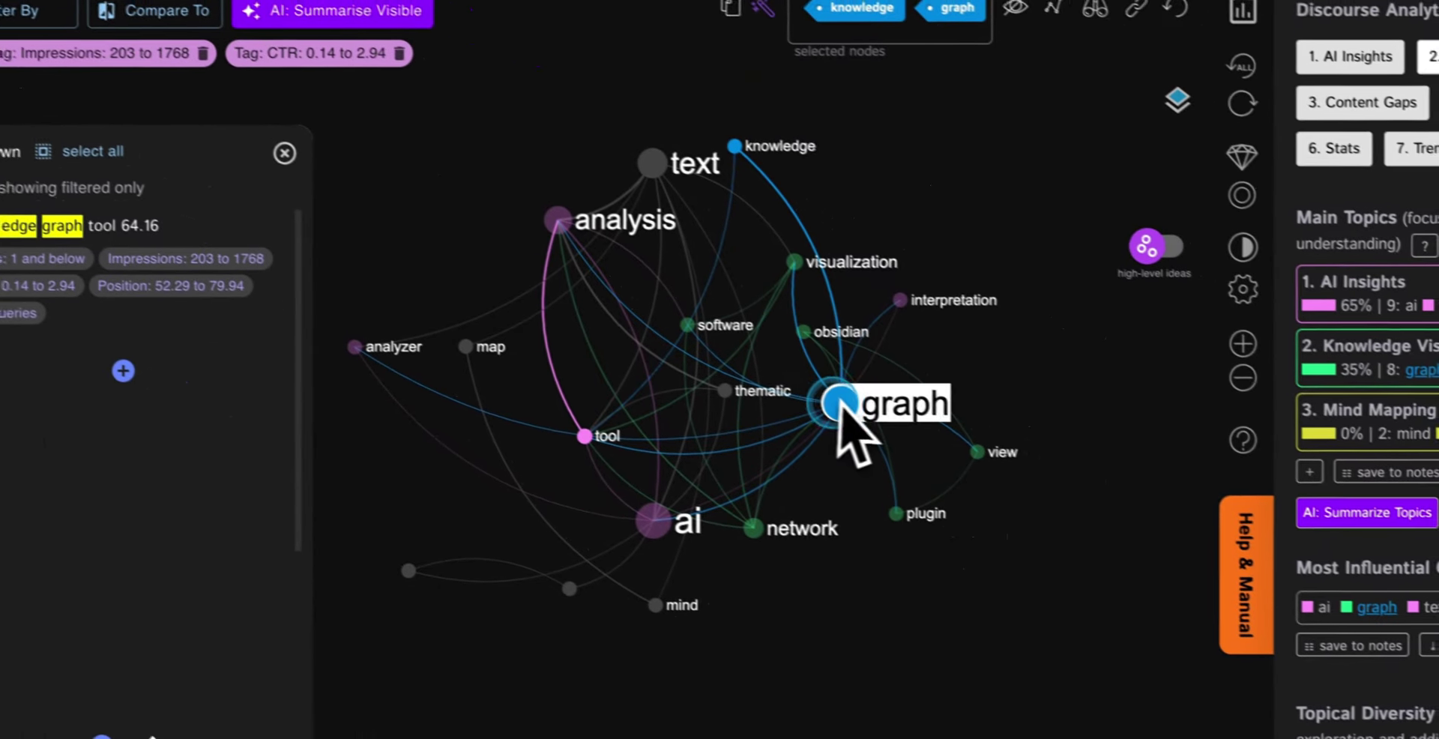
left_click(839, 404)
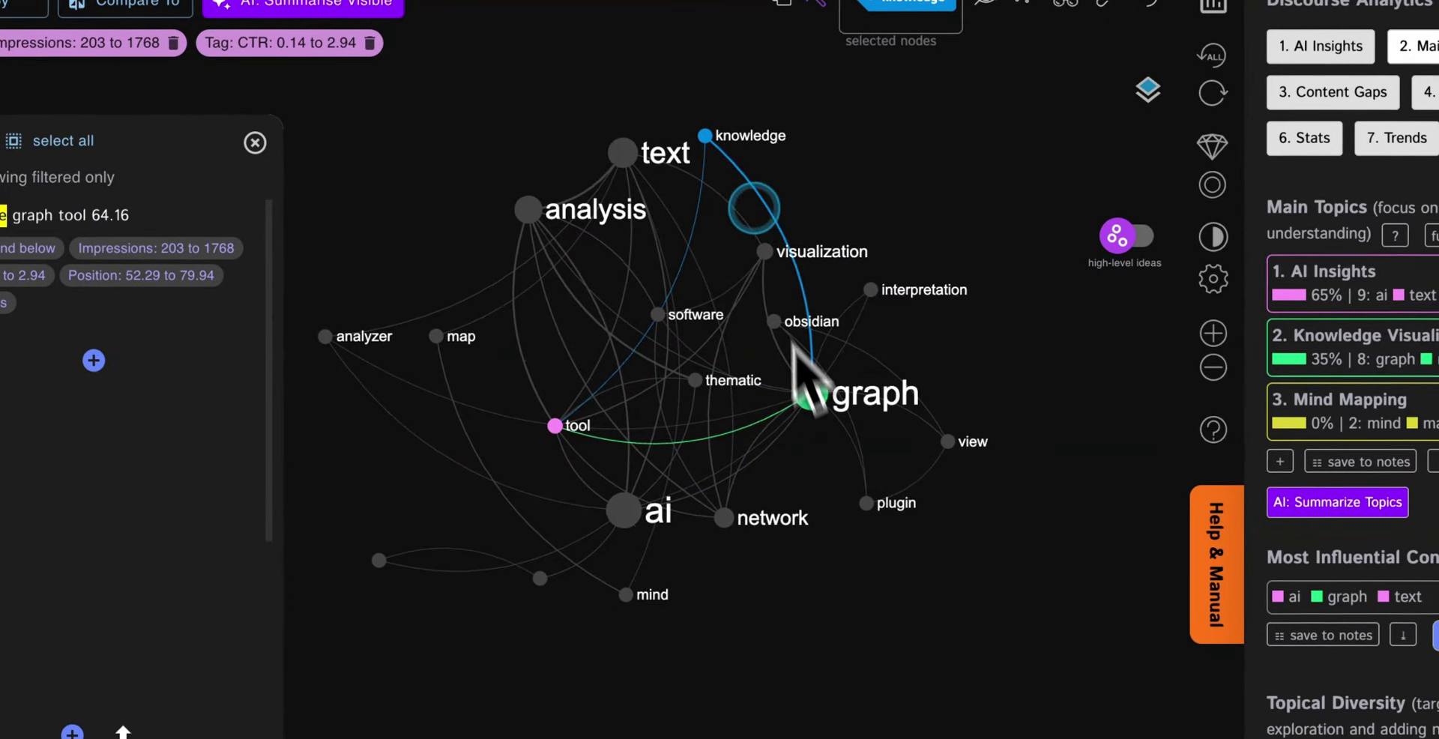
left_click(736, 146)
left_click(803, 460)
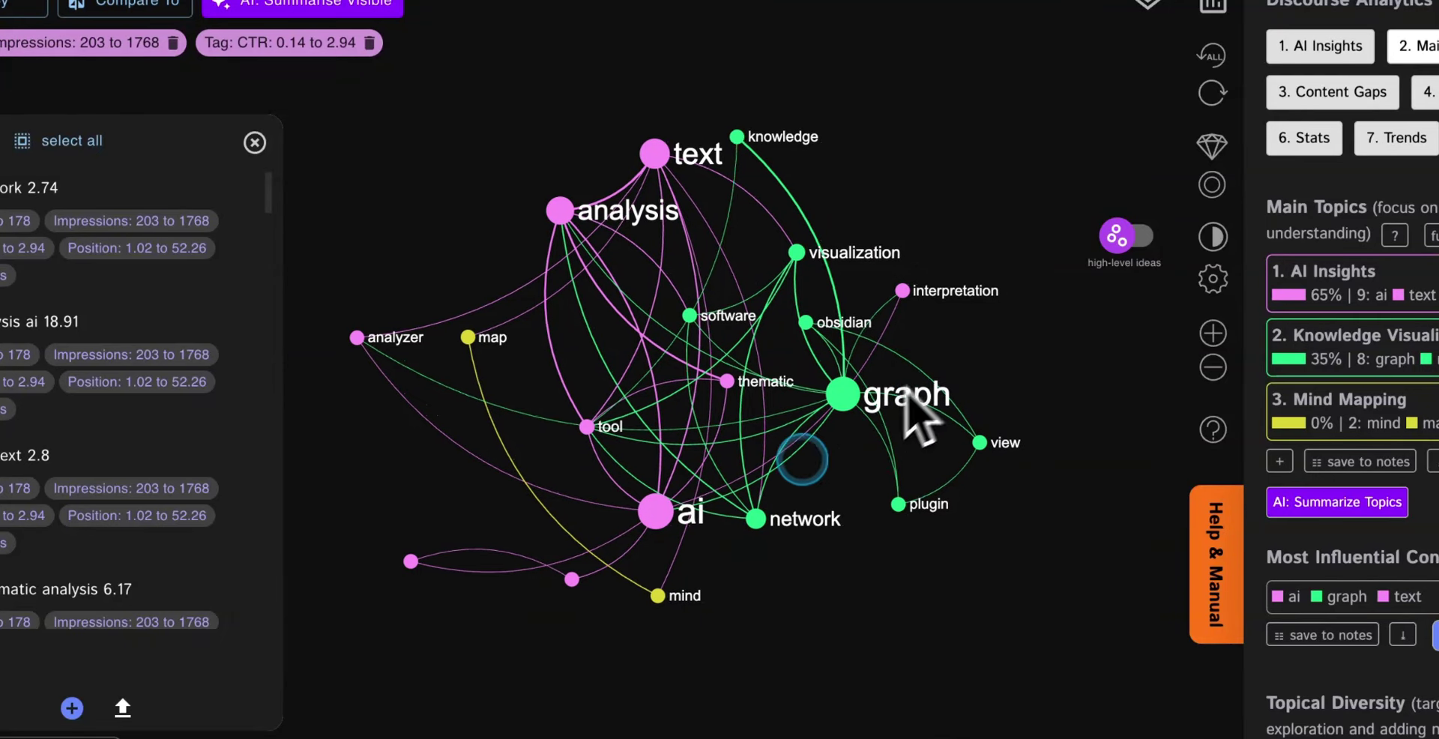
left_click(796, 607)
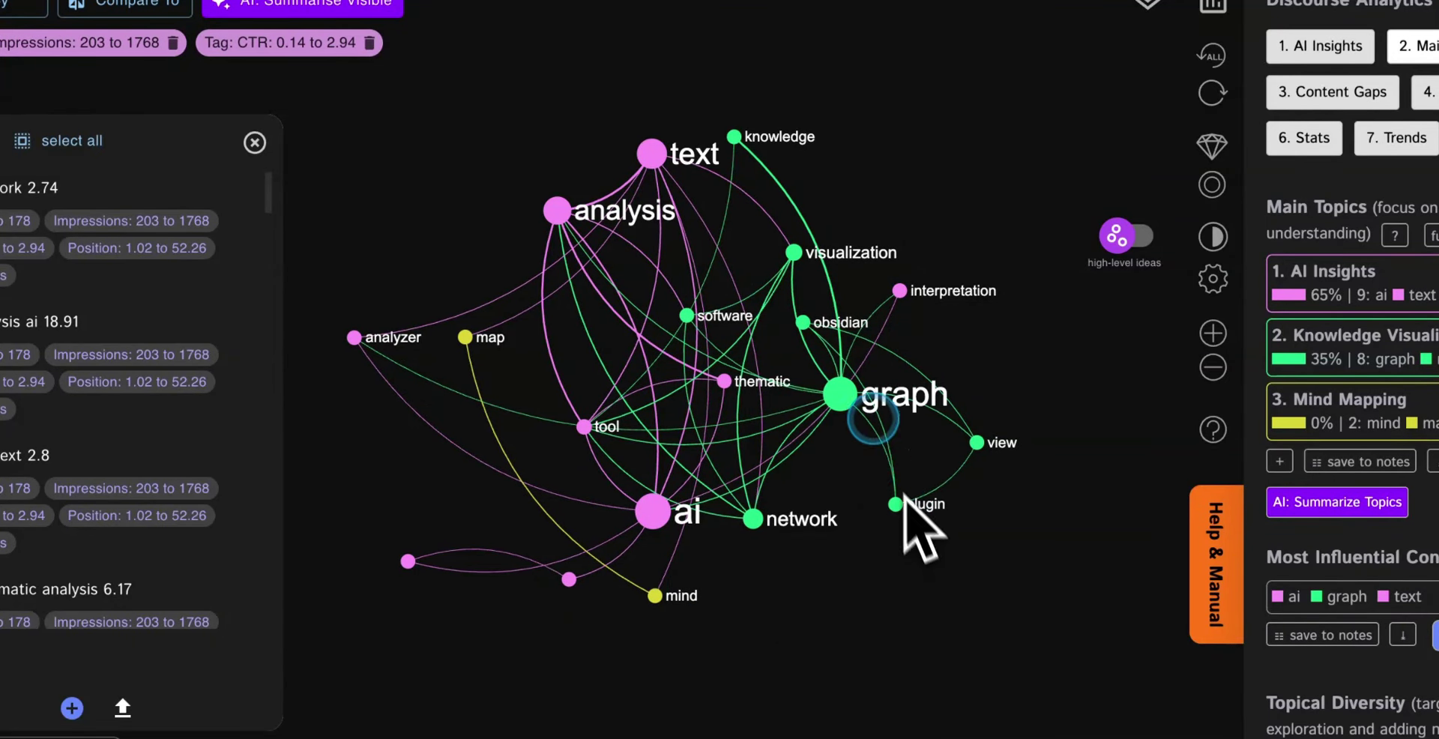
Review the queries that contain "obsidian", "graph" and "plugin" by selecting those nodes, and clear the selection.
left_click(803, 323)
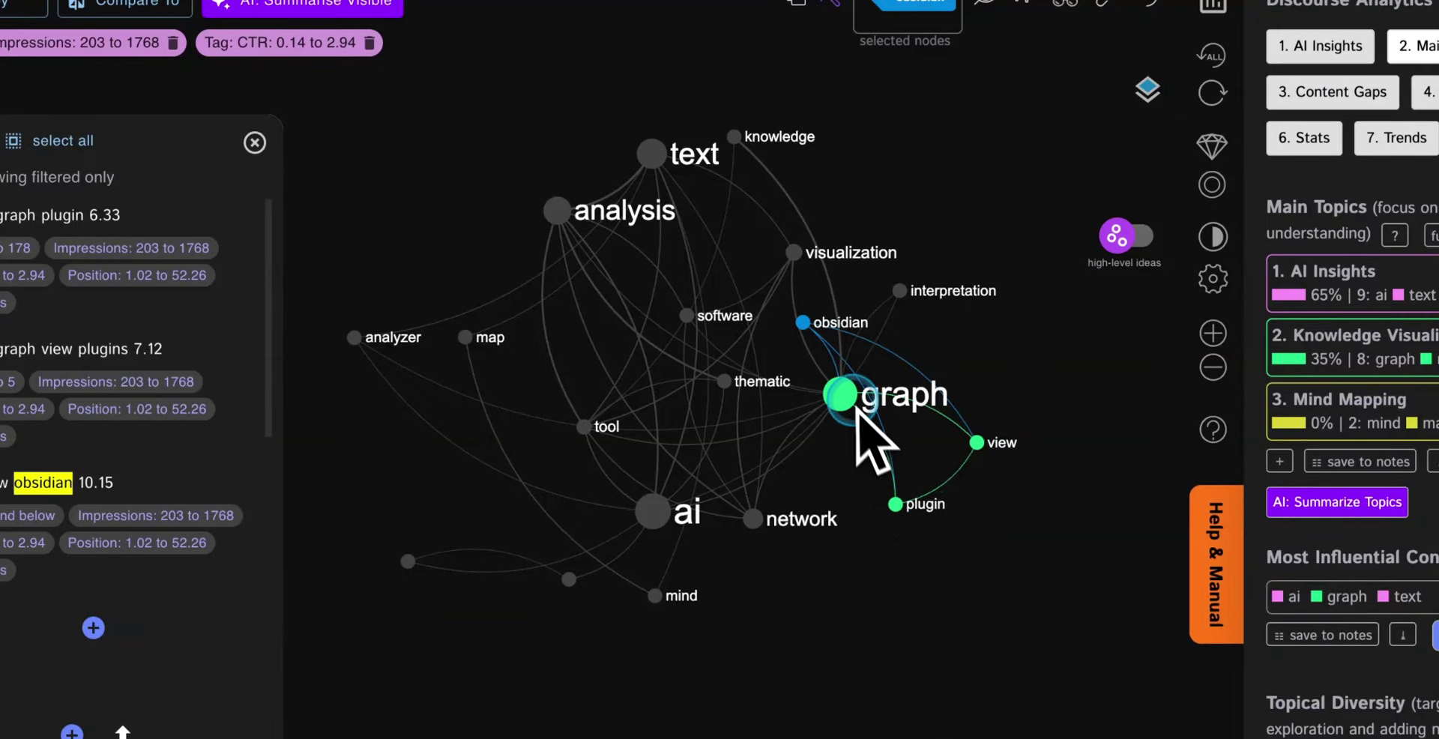
left_click(896, 505)
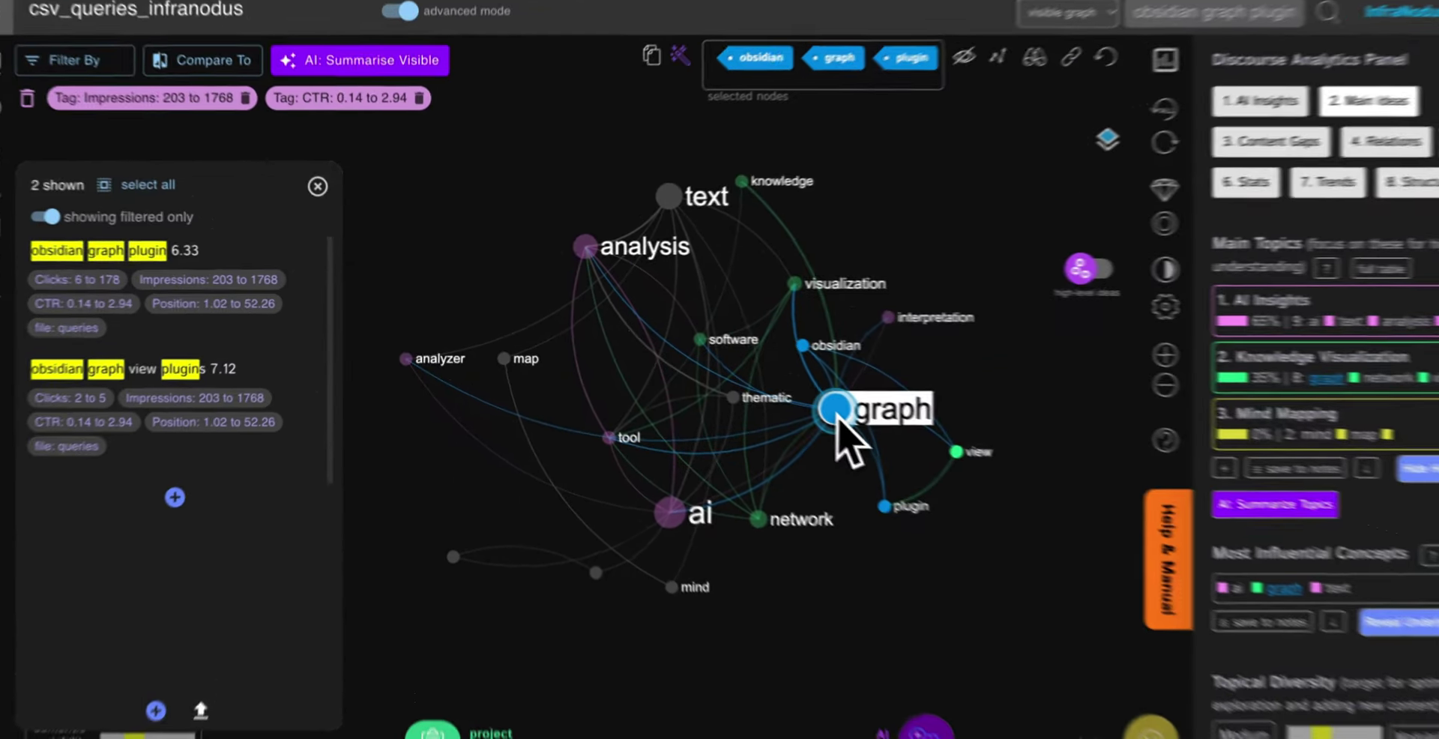
left_click(780, 389)
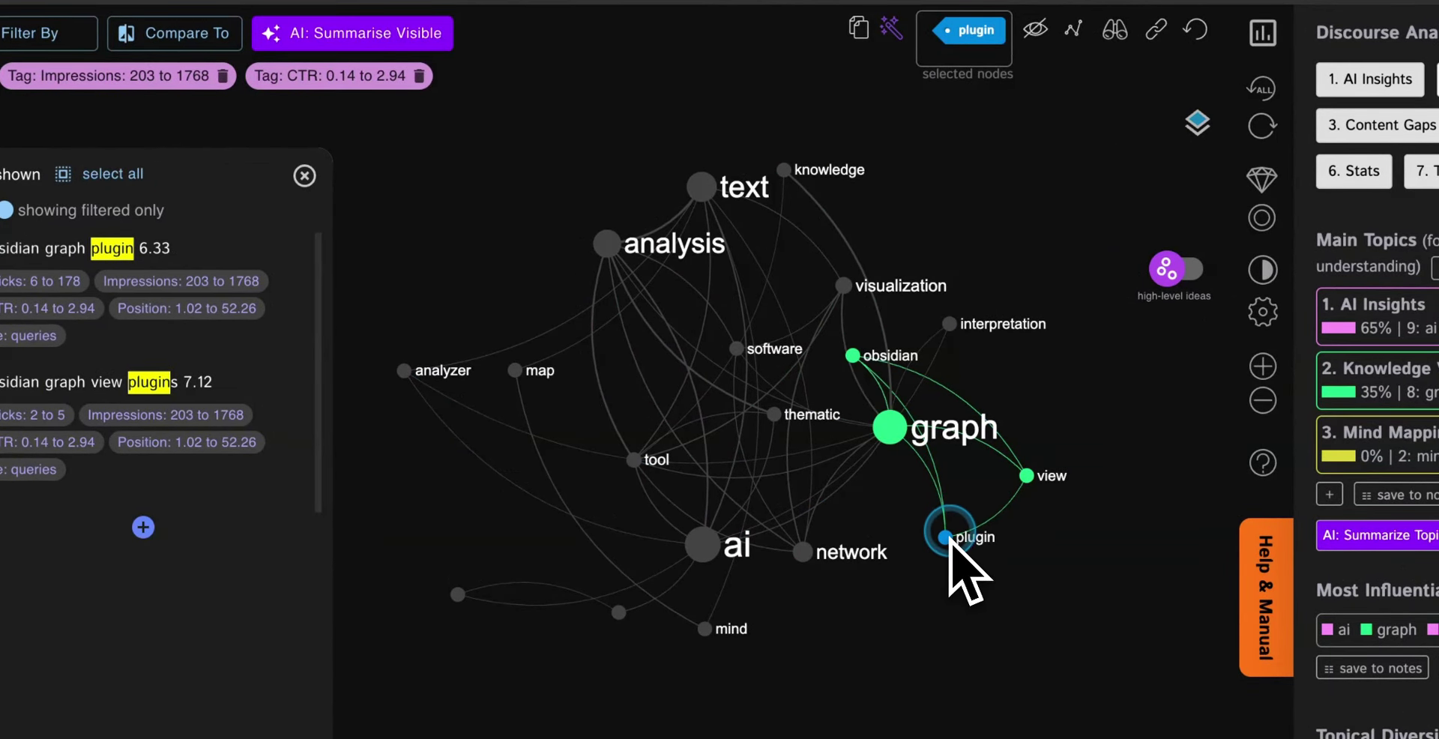
left_click(946, 536)
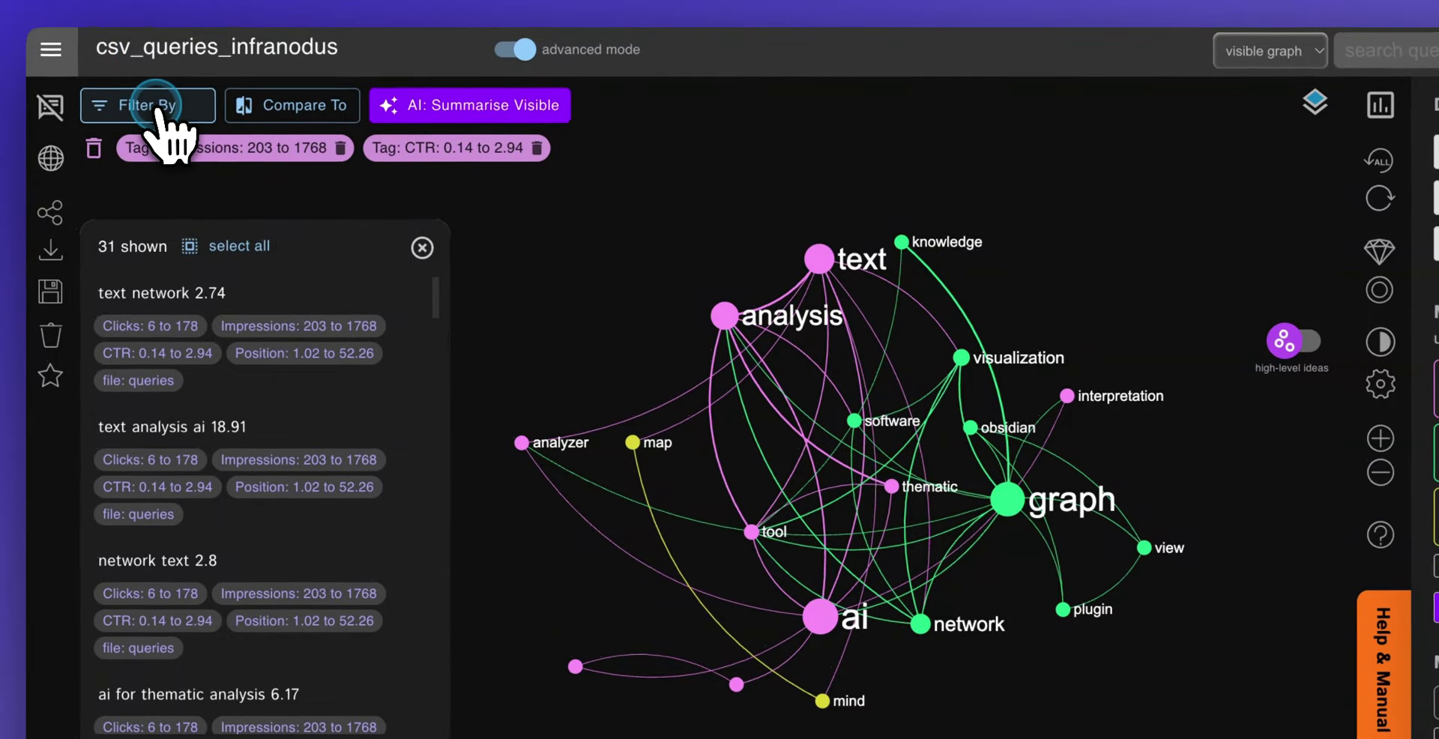
Reset all selected filters and return to the full queries graph.
left_click(159, 112)
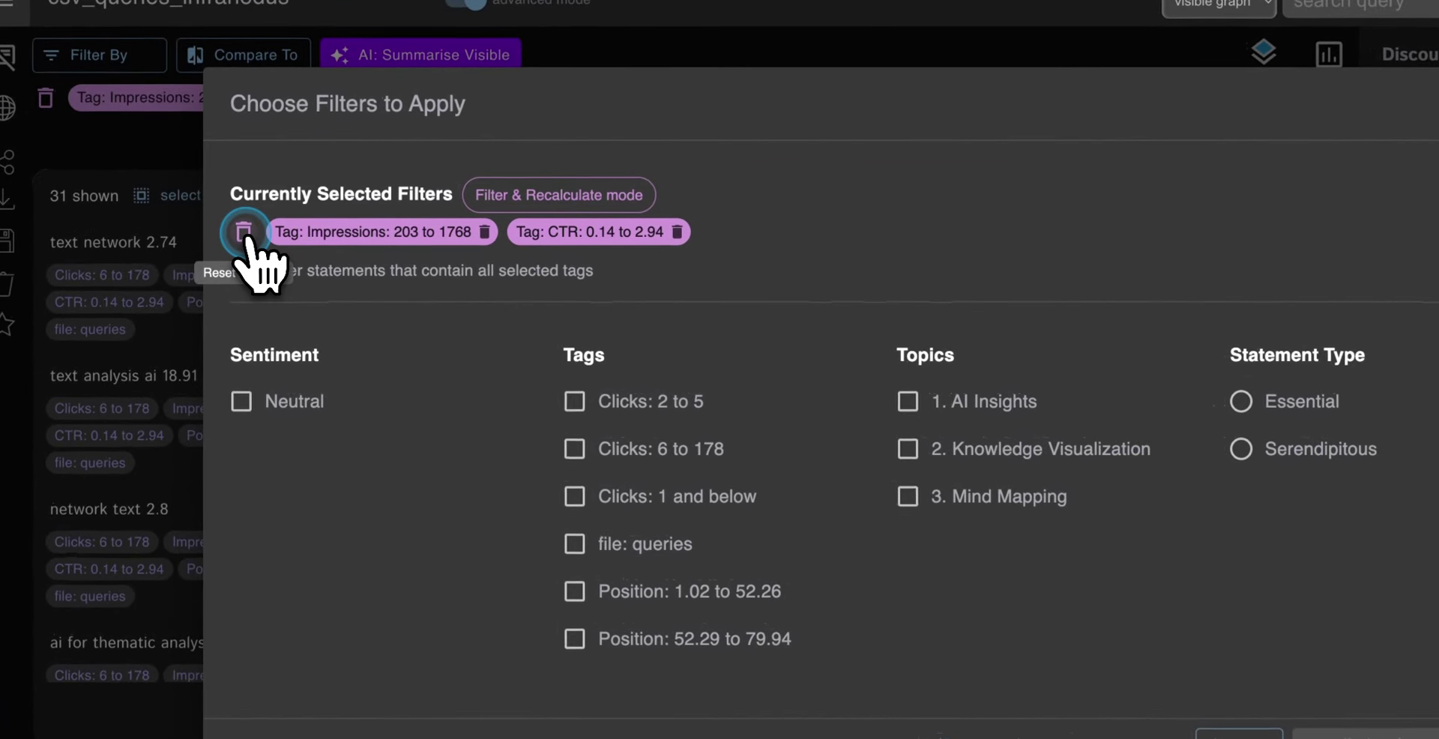
left_click(230, 224)
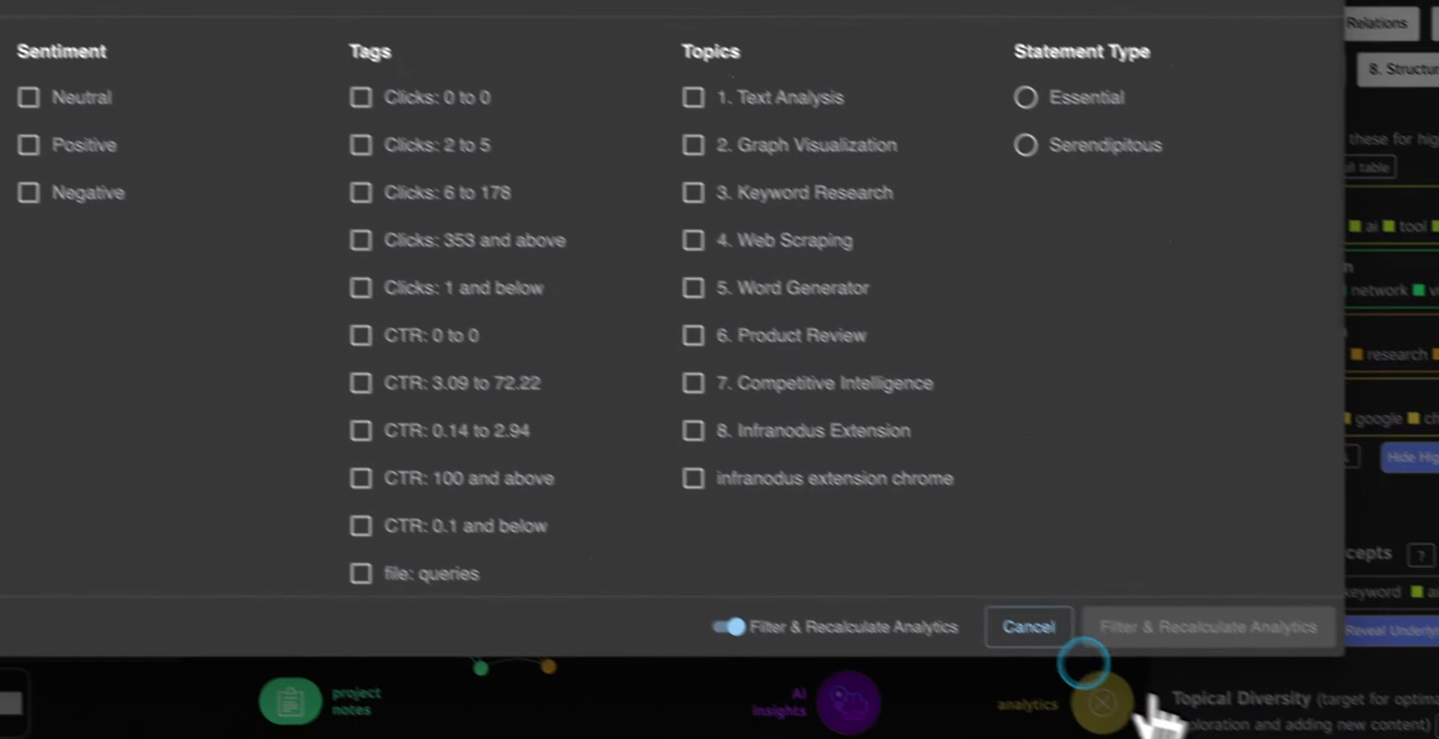
left_click(1242, 733)
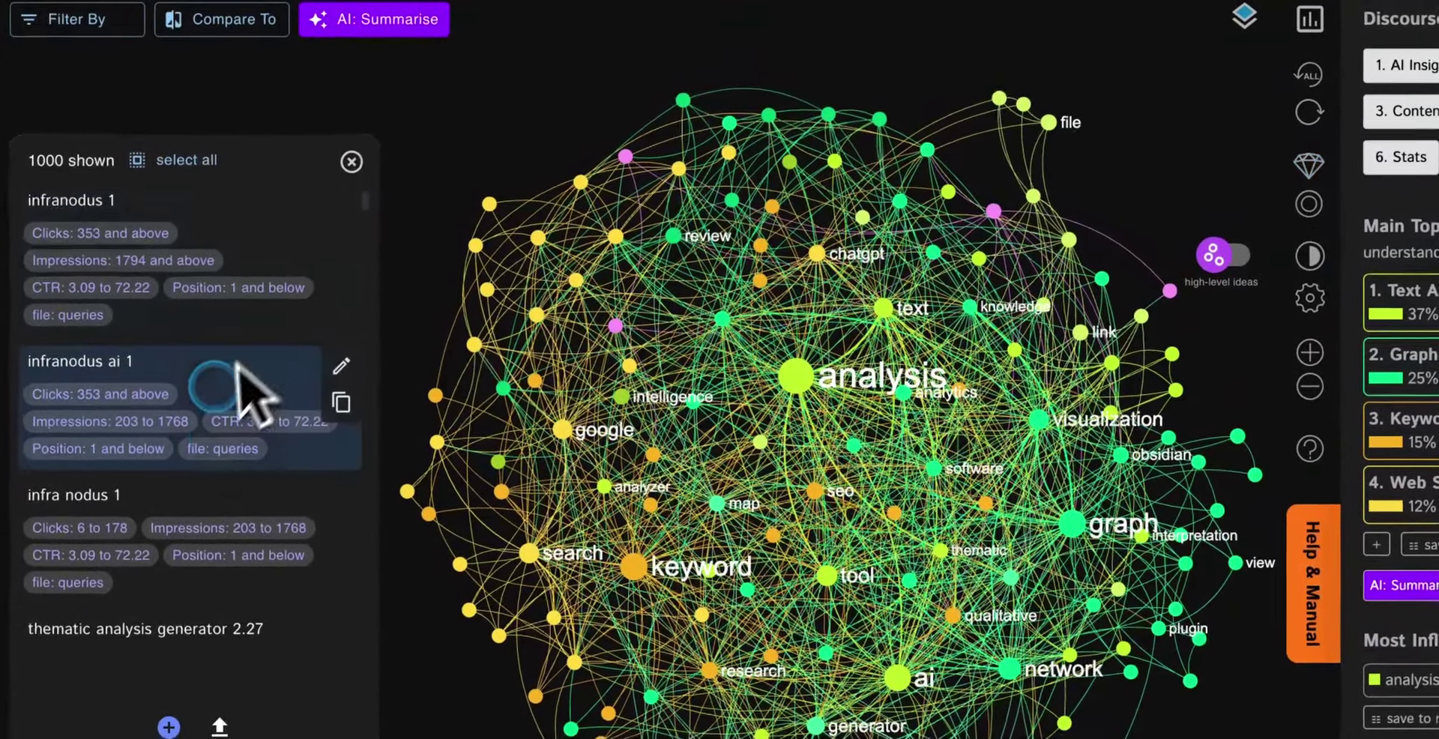
Browse the unfiltered list of queries with their tags and examine the full graph.
scroll(215, 395, "down", 10)
left_click(220, 386)
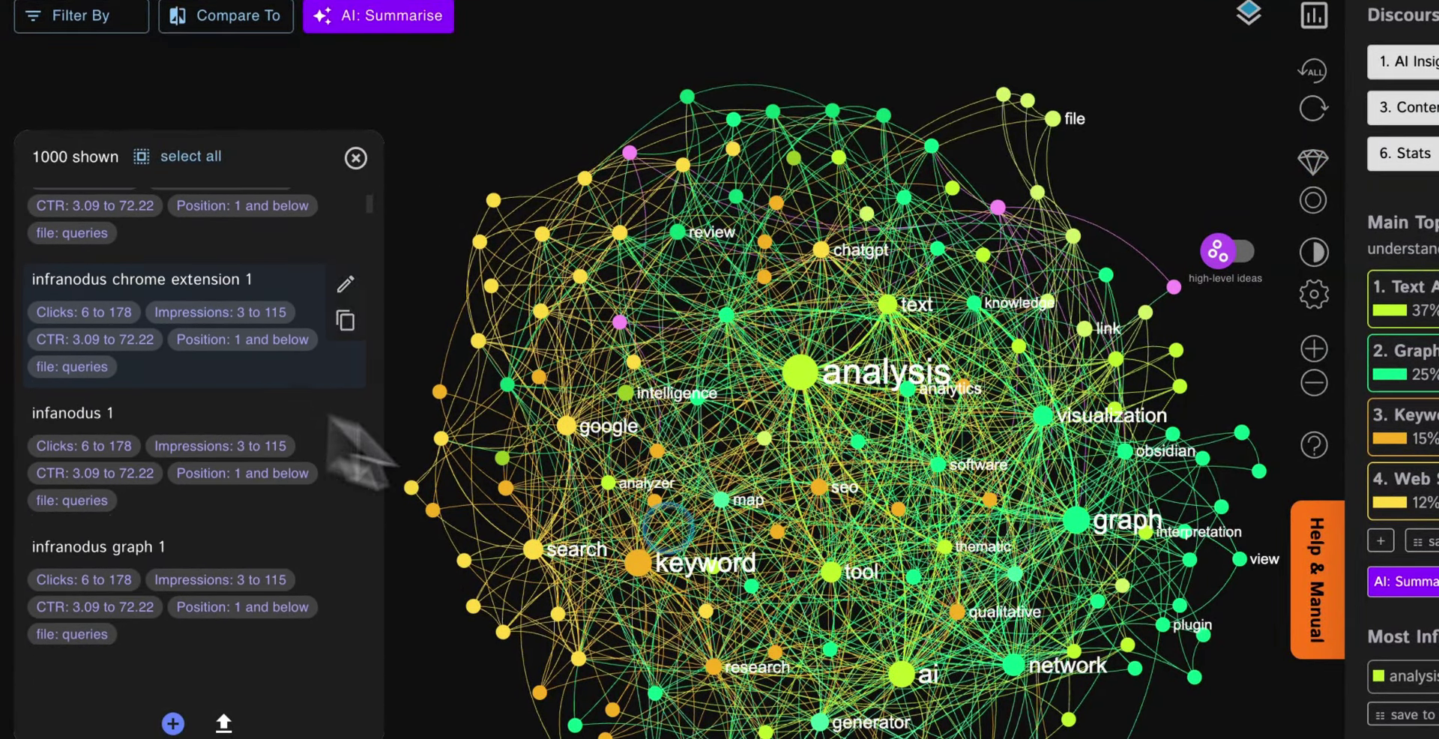
right_click(700, 550)
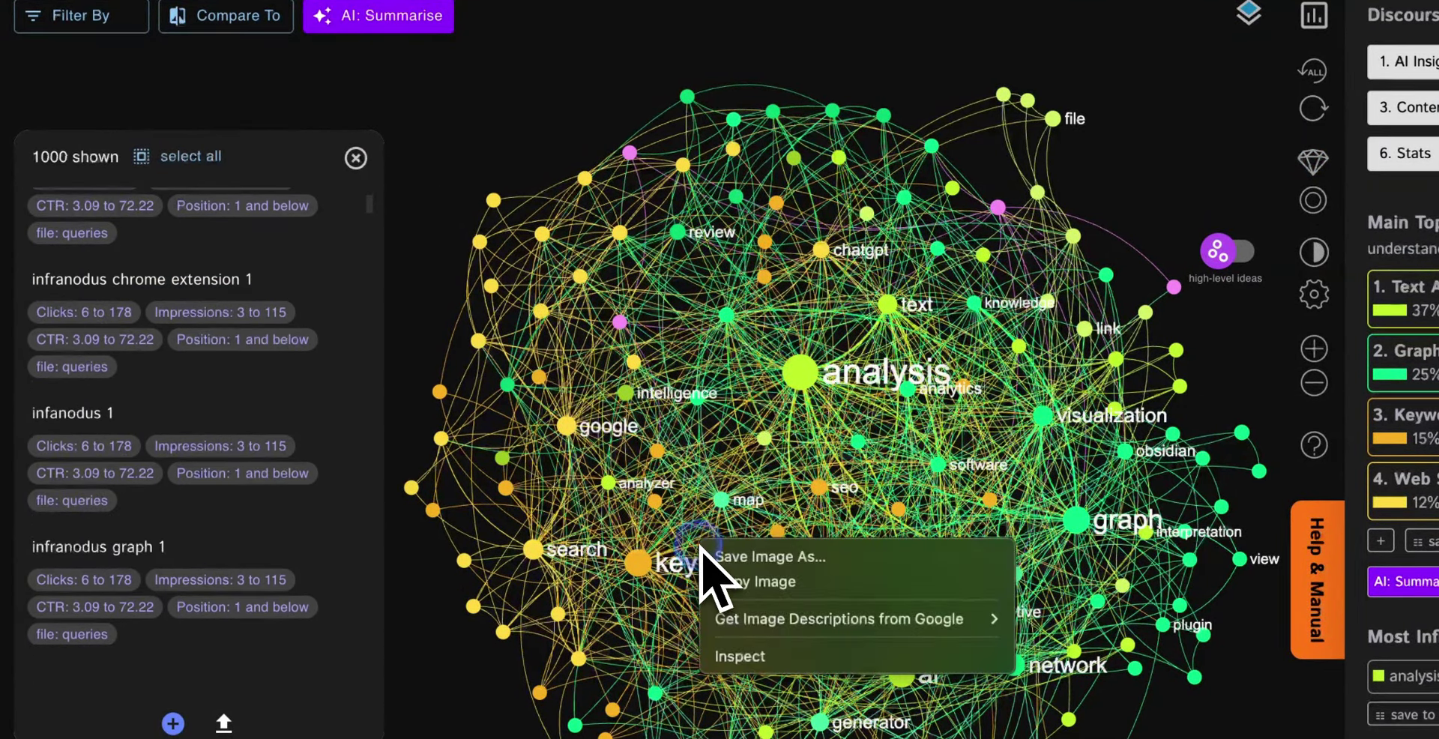
left_click(529, 167)
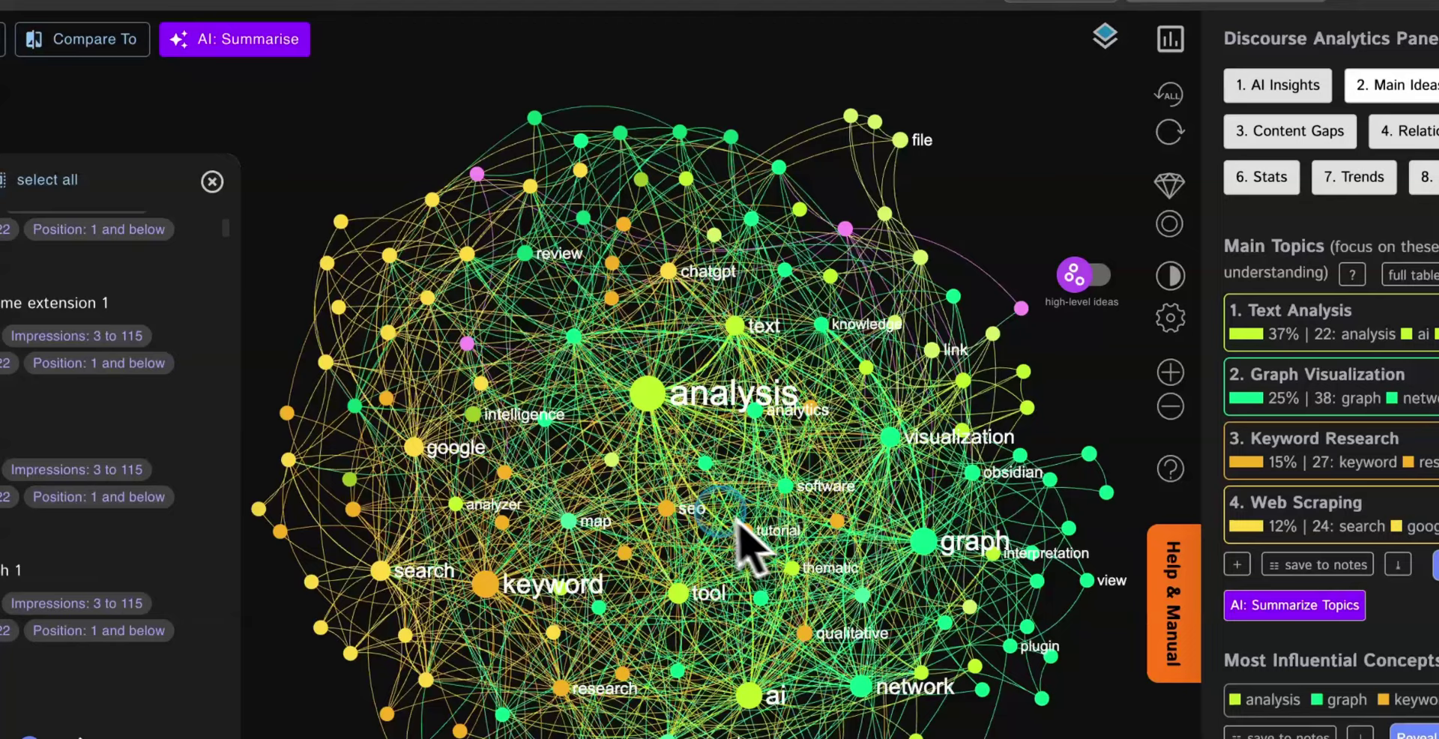
left_click_drag(737, 524, 708, 452)
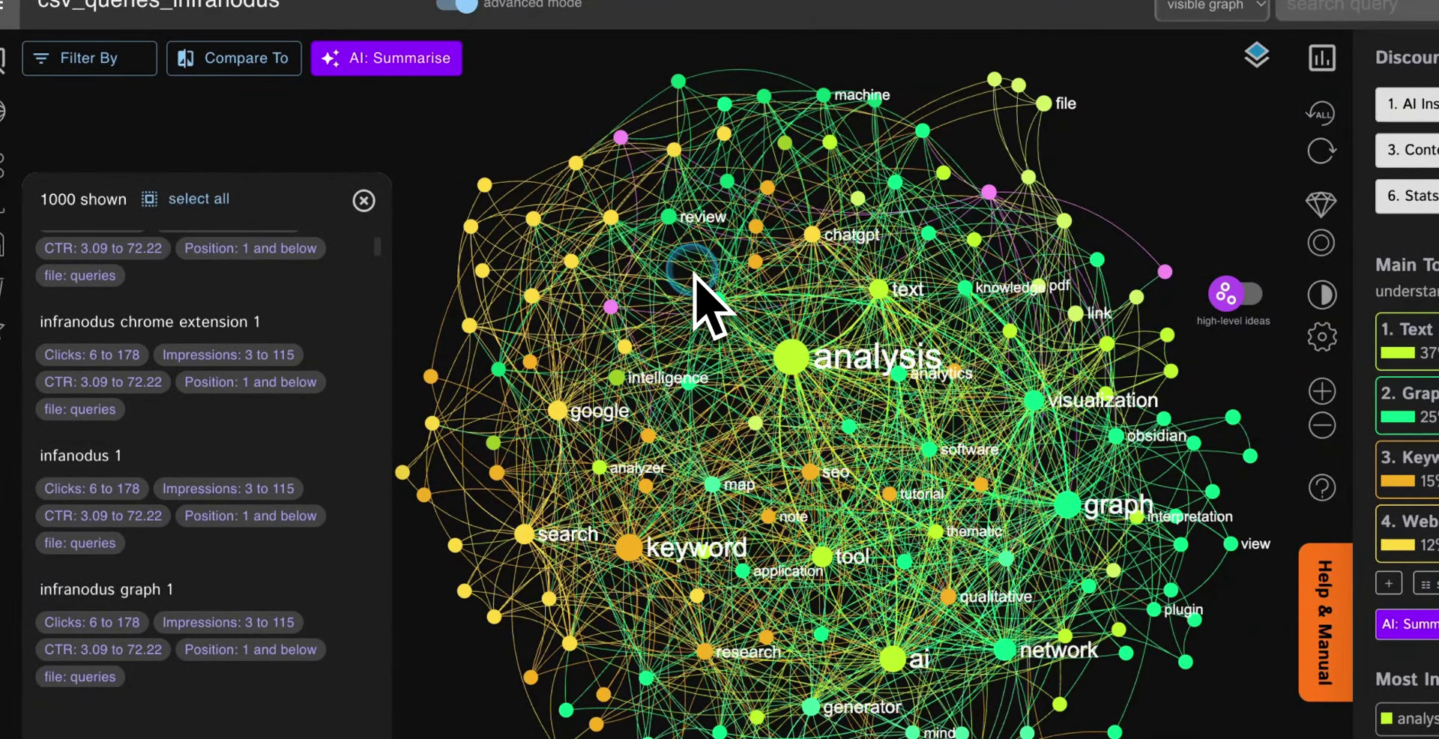
scroll(225, 480, "down", 8)
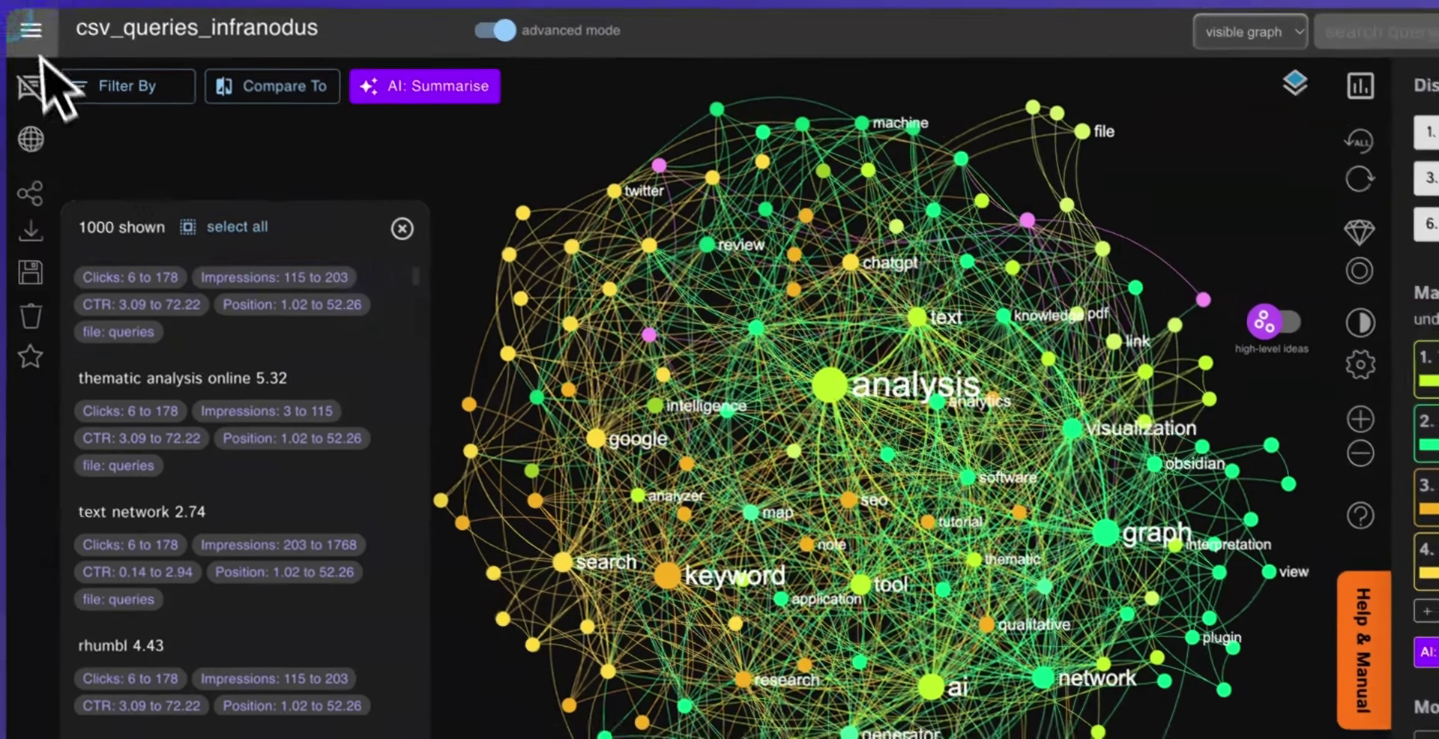
Leave the queries graph and start a new Analyze Texts, Files & External Sources project using Text or Links.
left_click(32, 32)
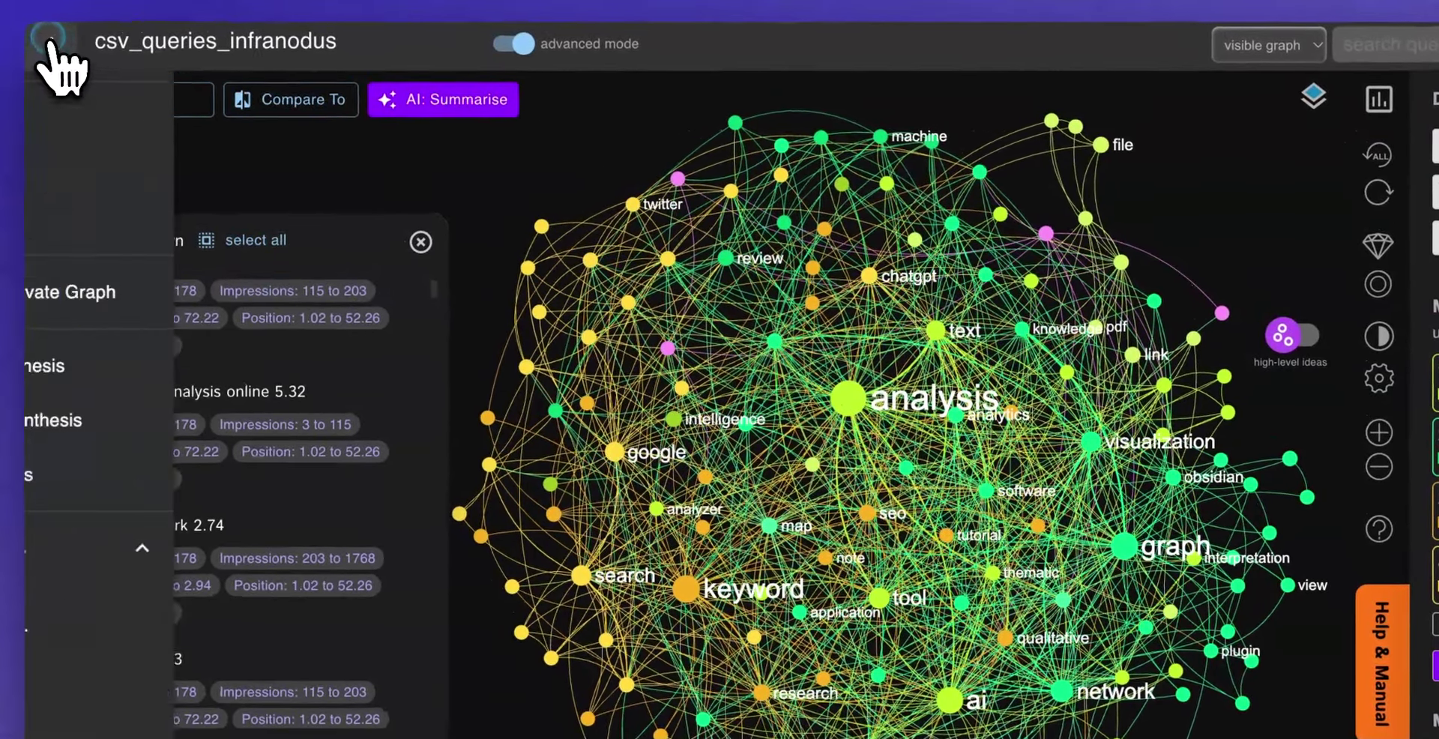
left_click(119, 164)
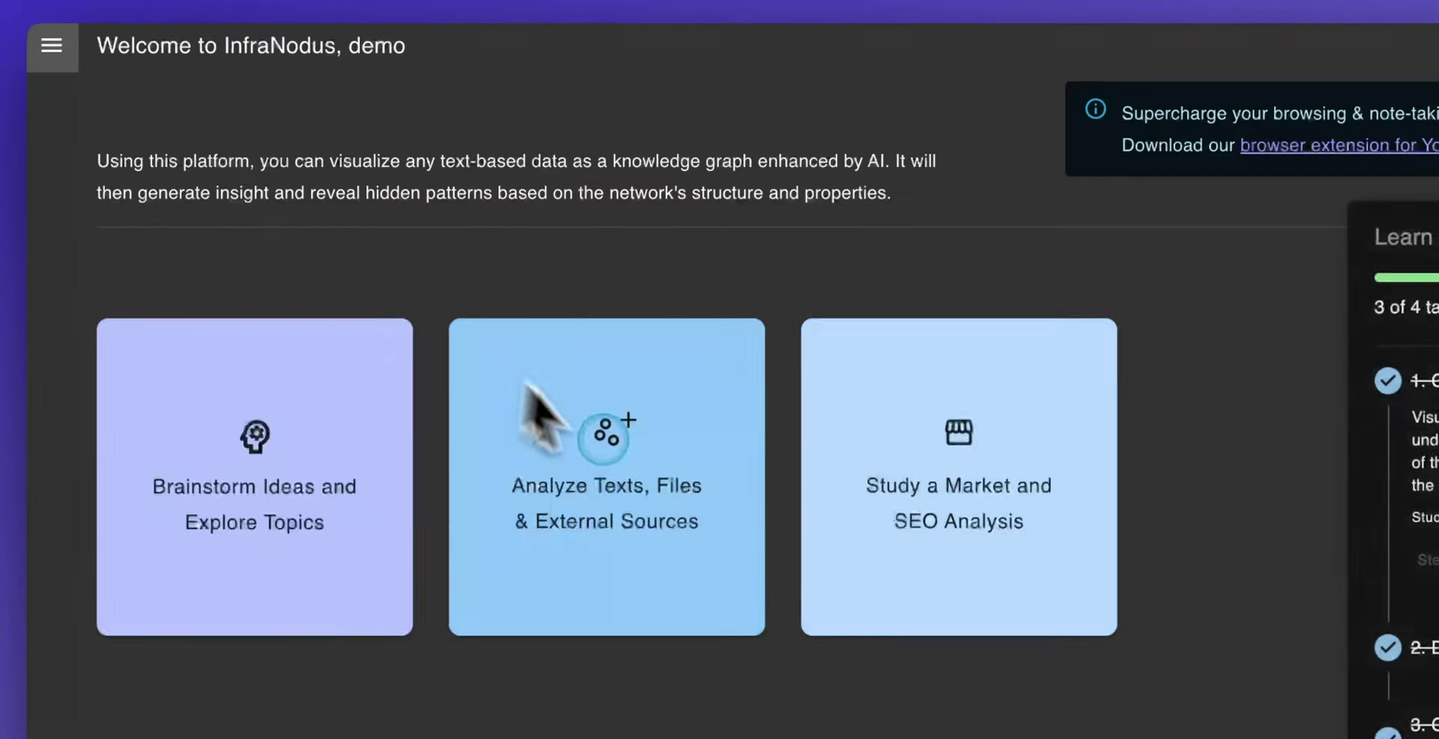
left_click(556, 379)
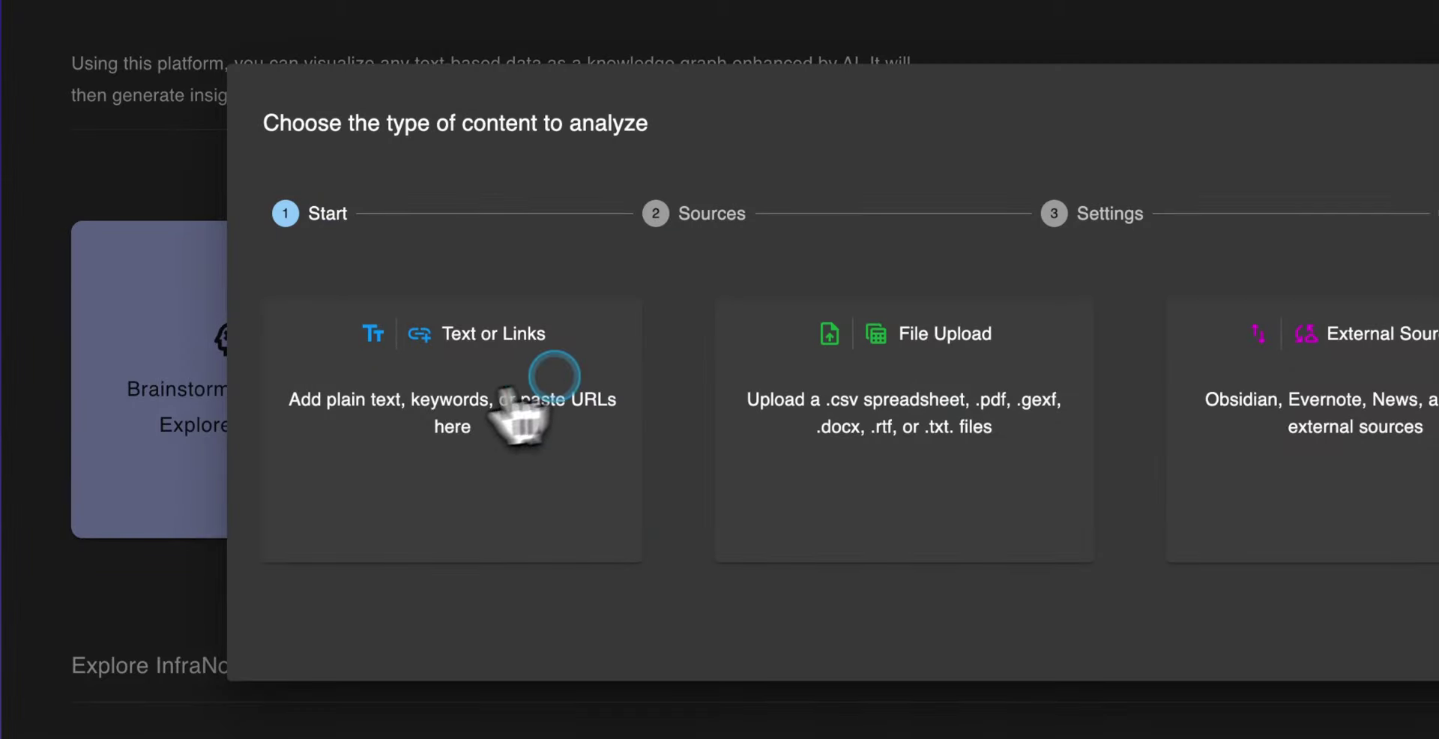
left_click(400, 405)
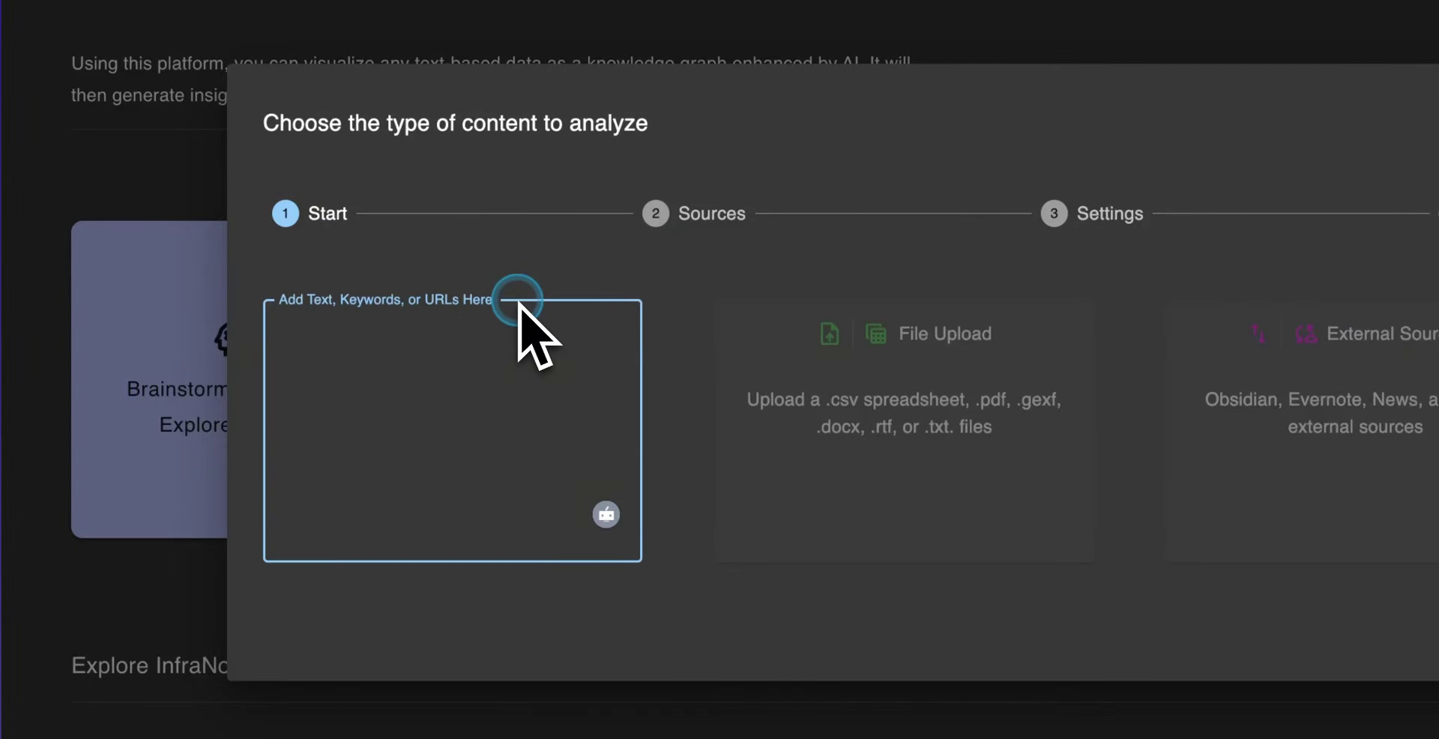
Enter "I'm writing an article on using infranodus for SEO" as the text and continue to the Sources stage.
type("I'm writi")
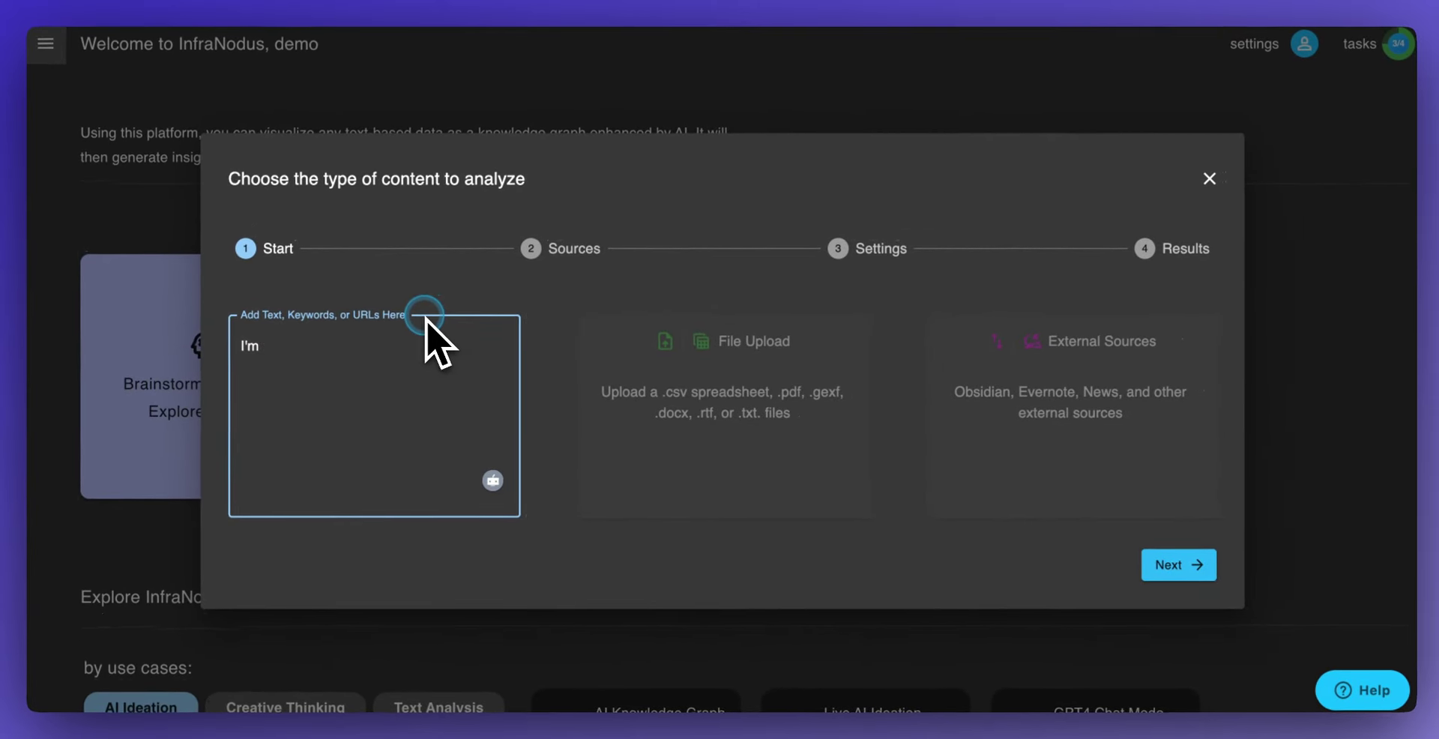
type("ng an article on ")
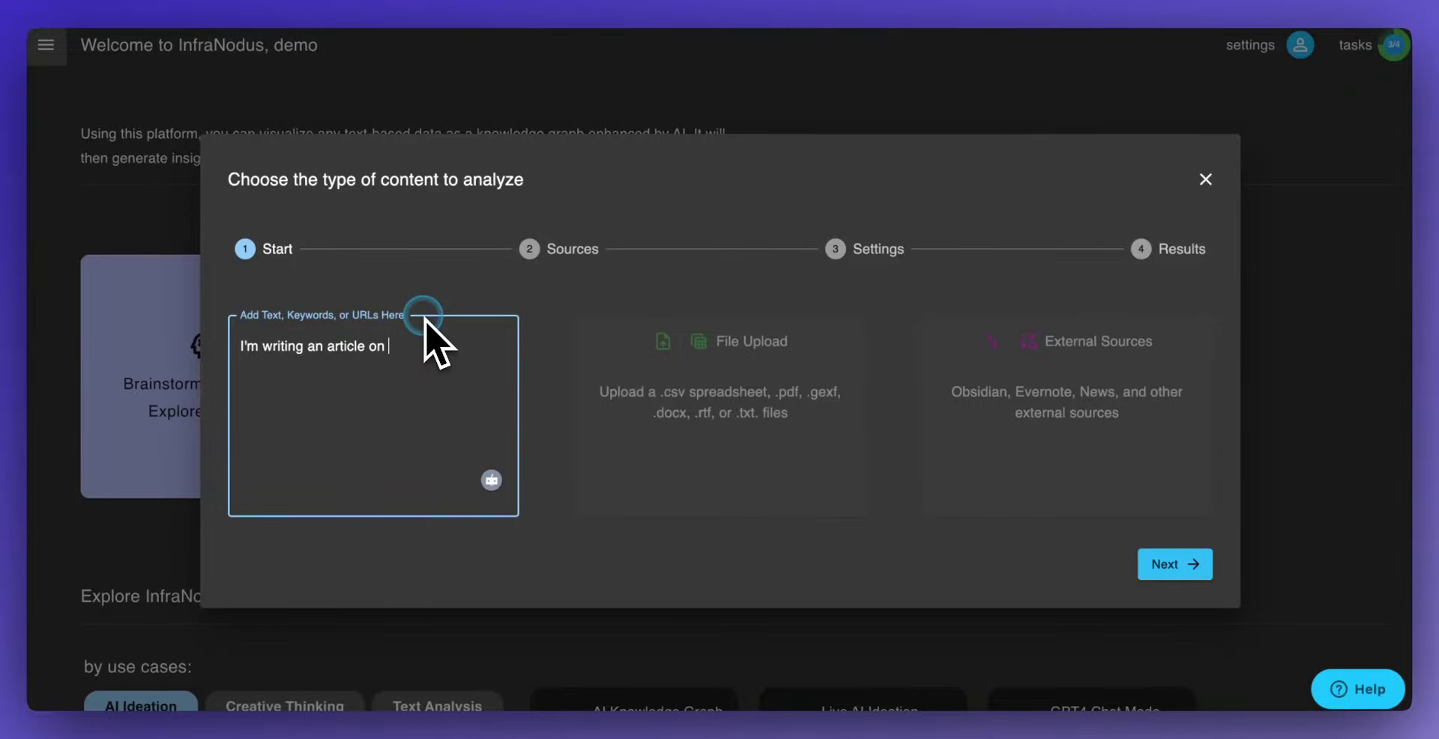
type("using infranodus for SEO")
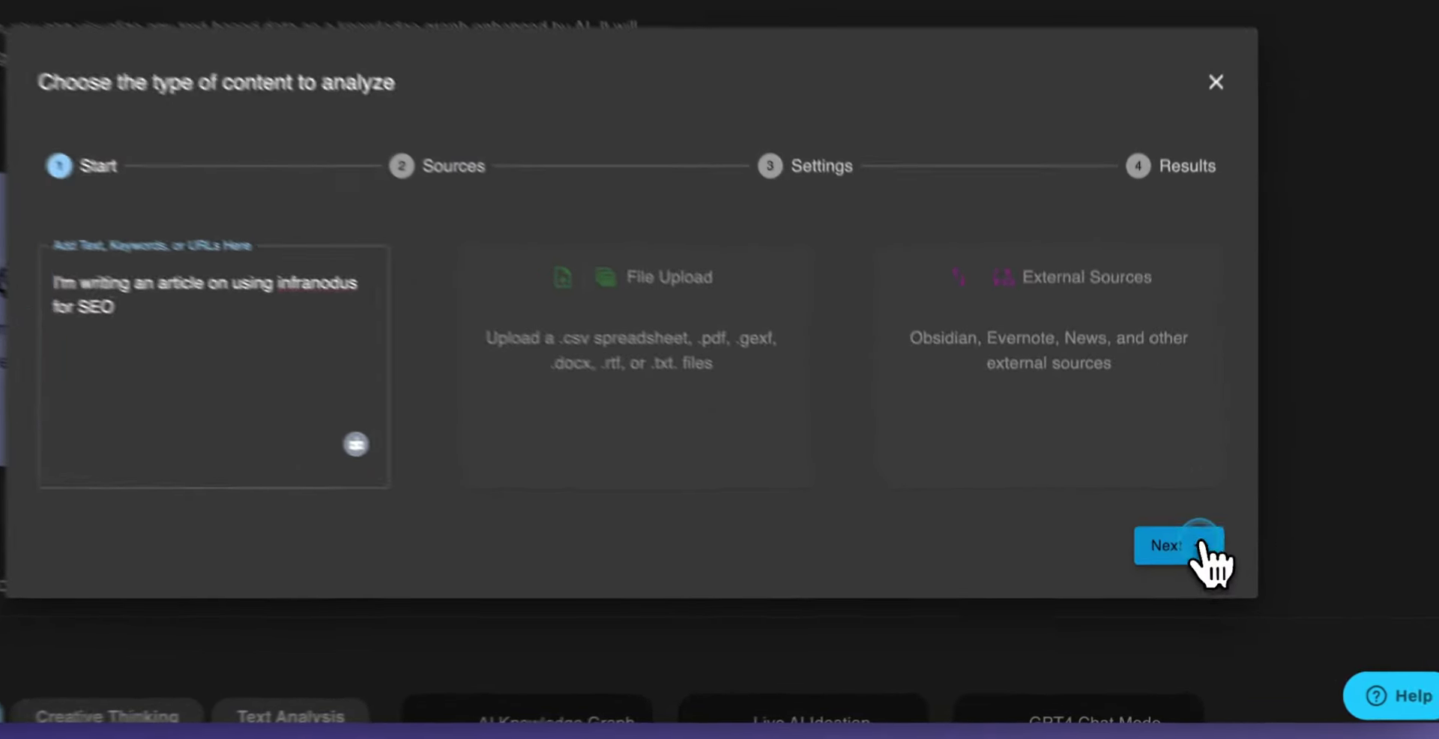
left_click(1175, 563)
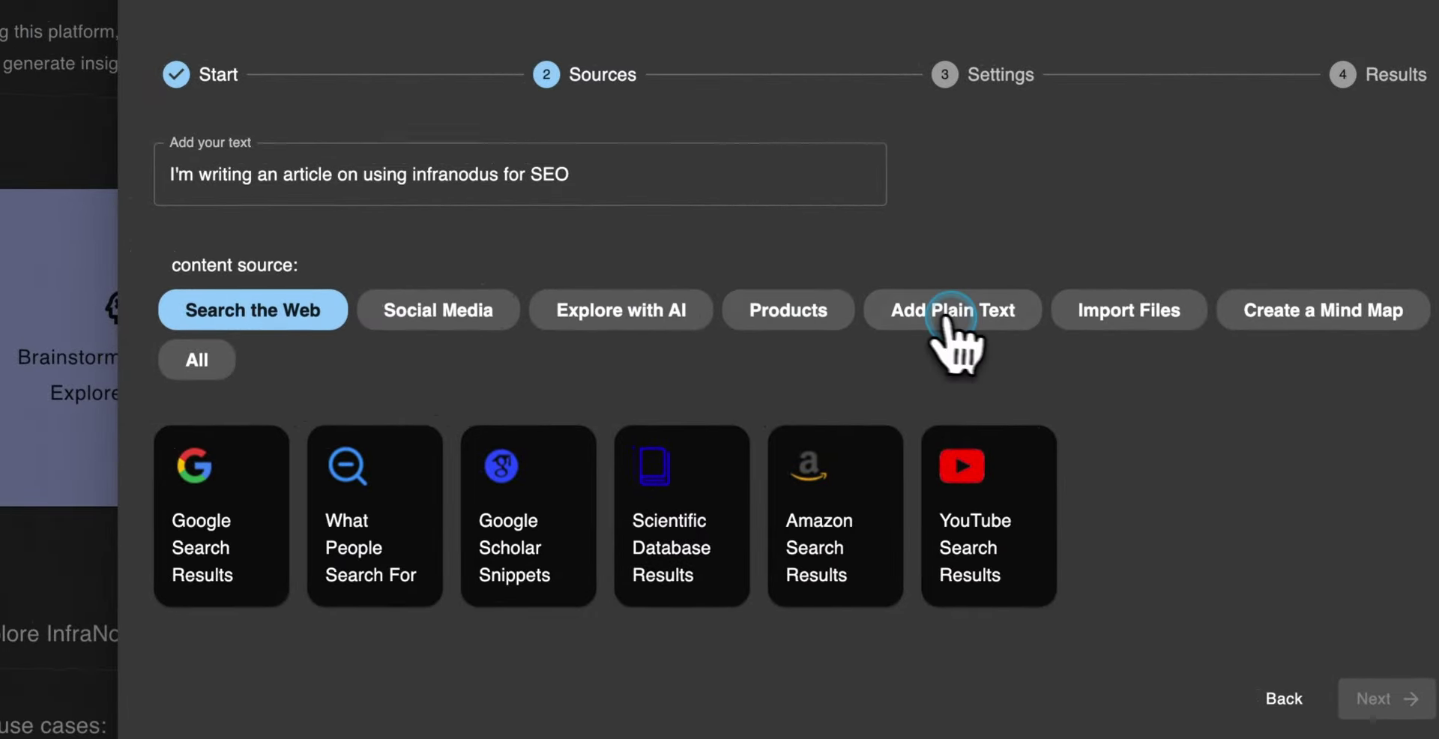
Generate the graph using the copy-and-paste plain text source with the default settings and show its statements.
left_click(856, 288)
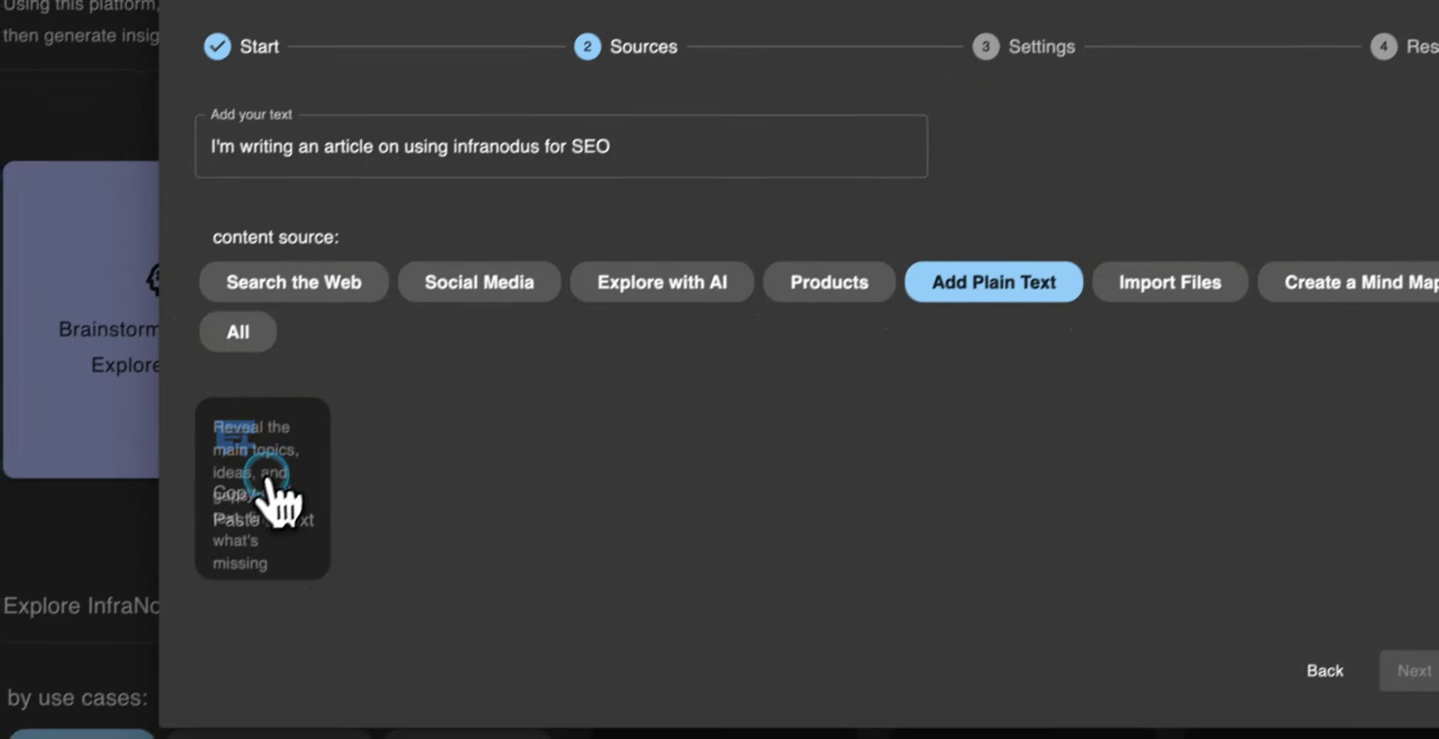
left_click(158, 487)
left_click(1416, 588)
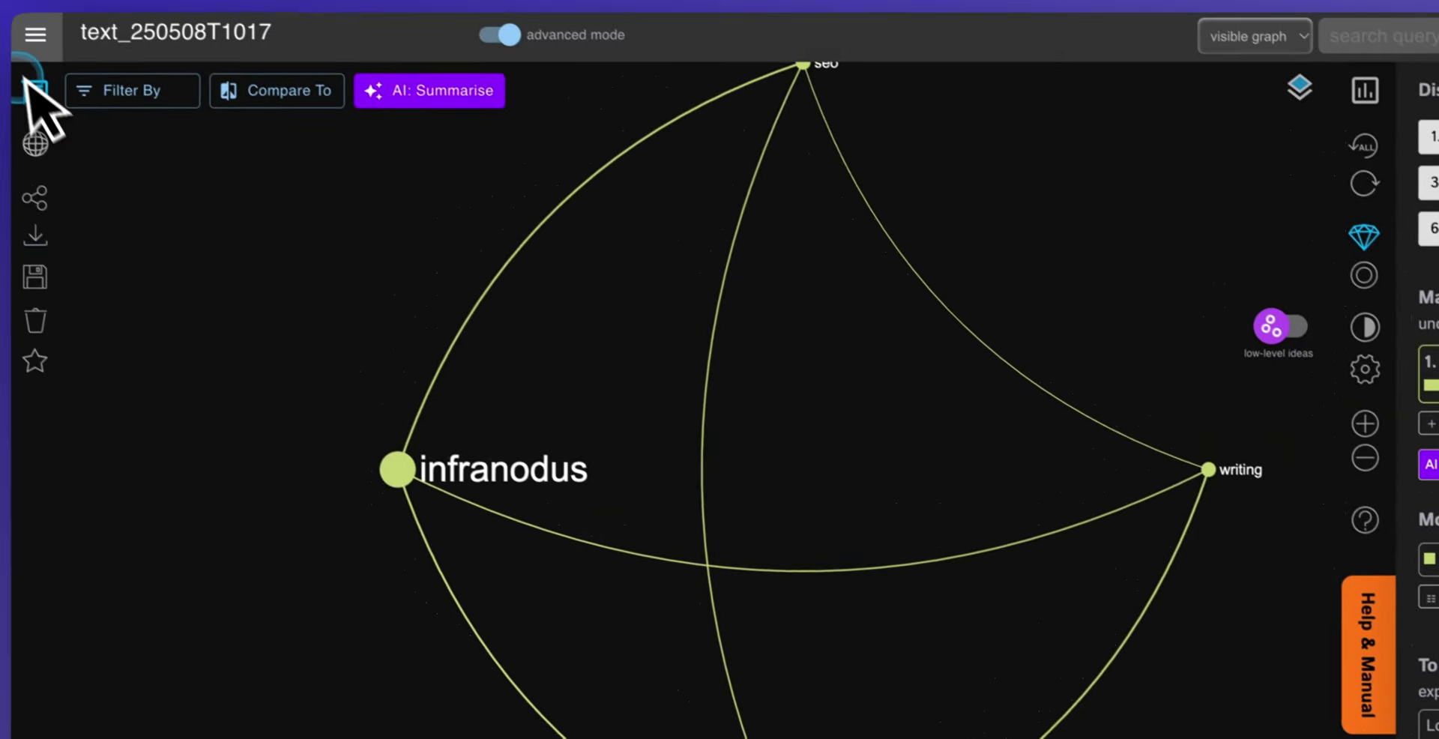
left_click(46, 101)
Try to add a new tag "tips" to the statement about writing an SEO article.
left_click(171, 298)
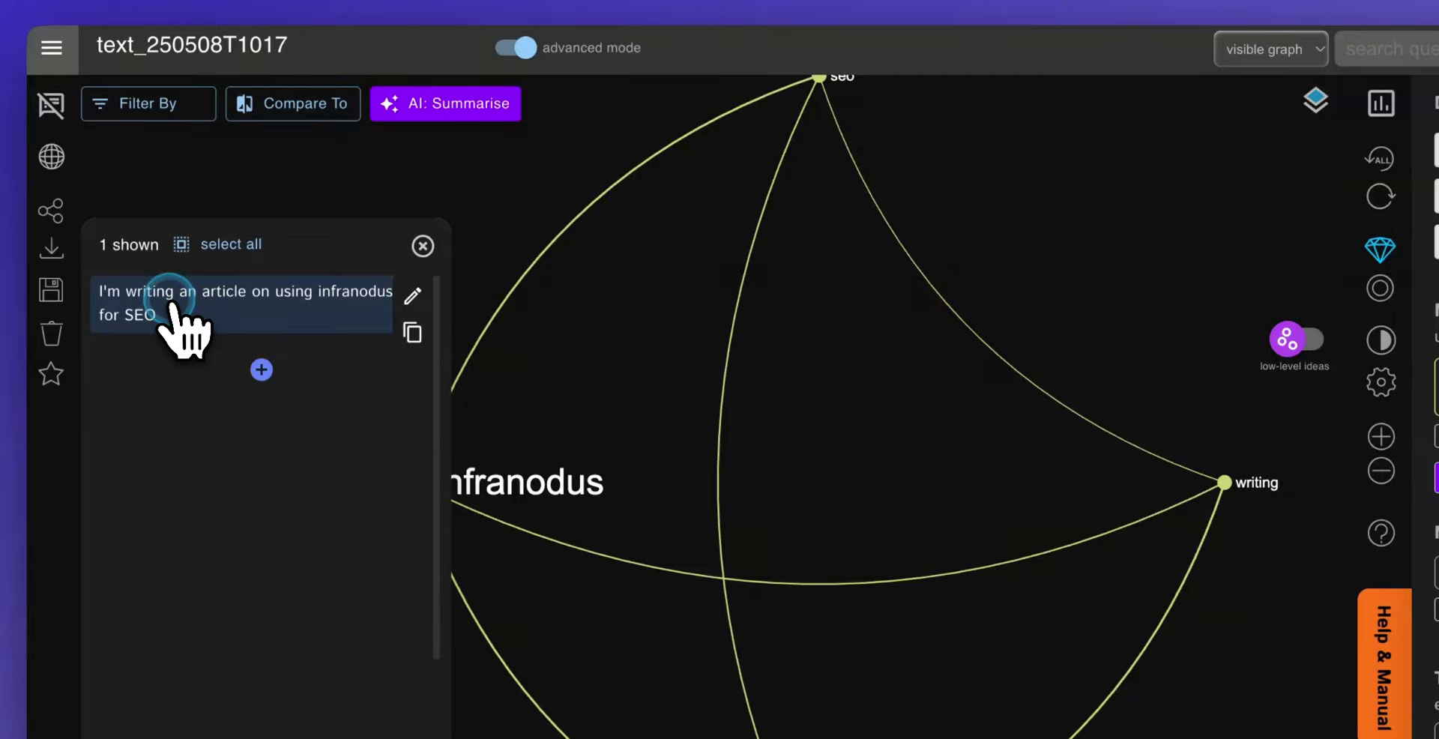
left_click(412, 296)
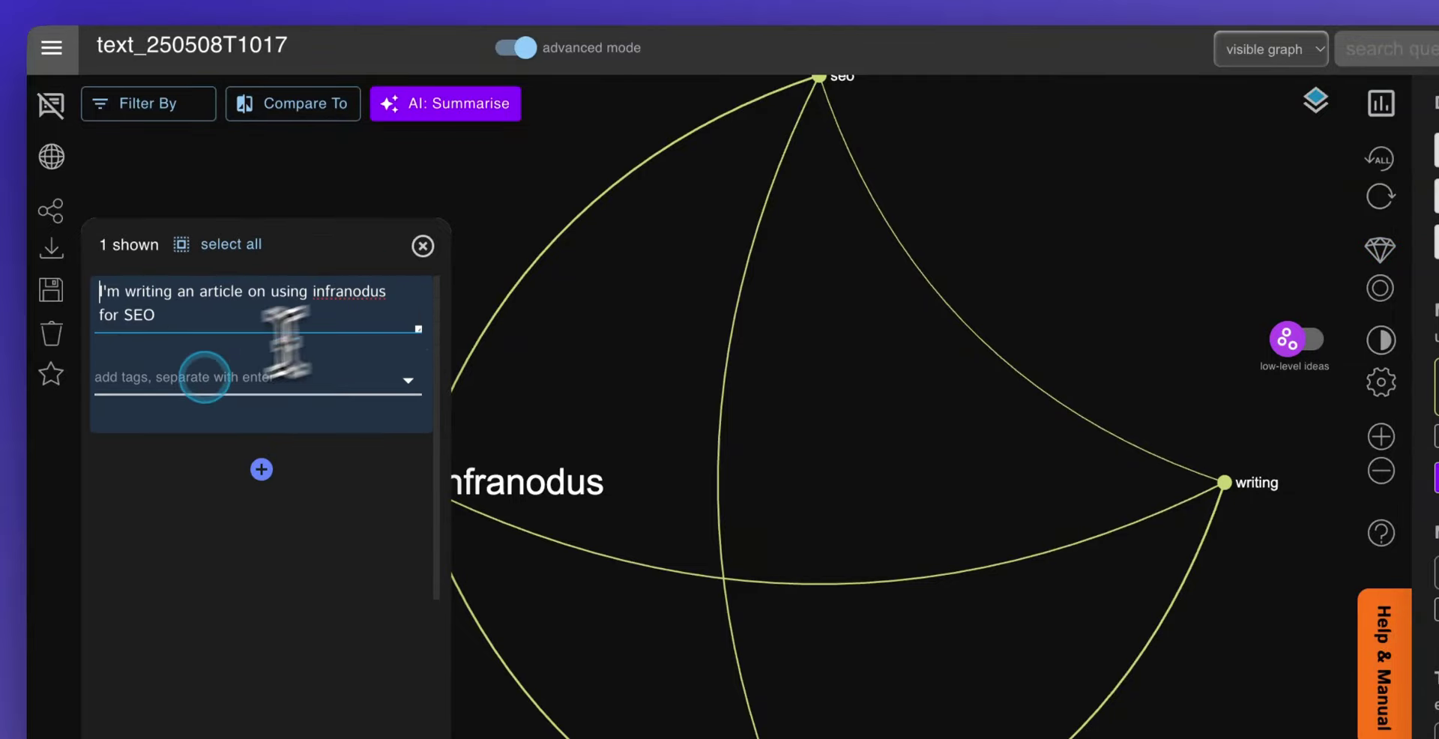
left_click(166, 379)
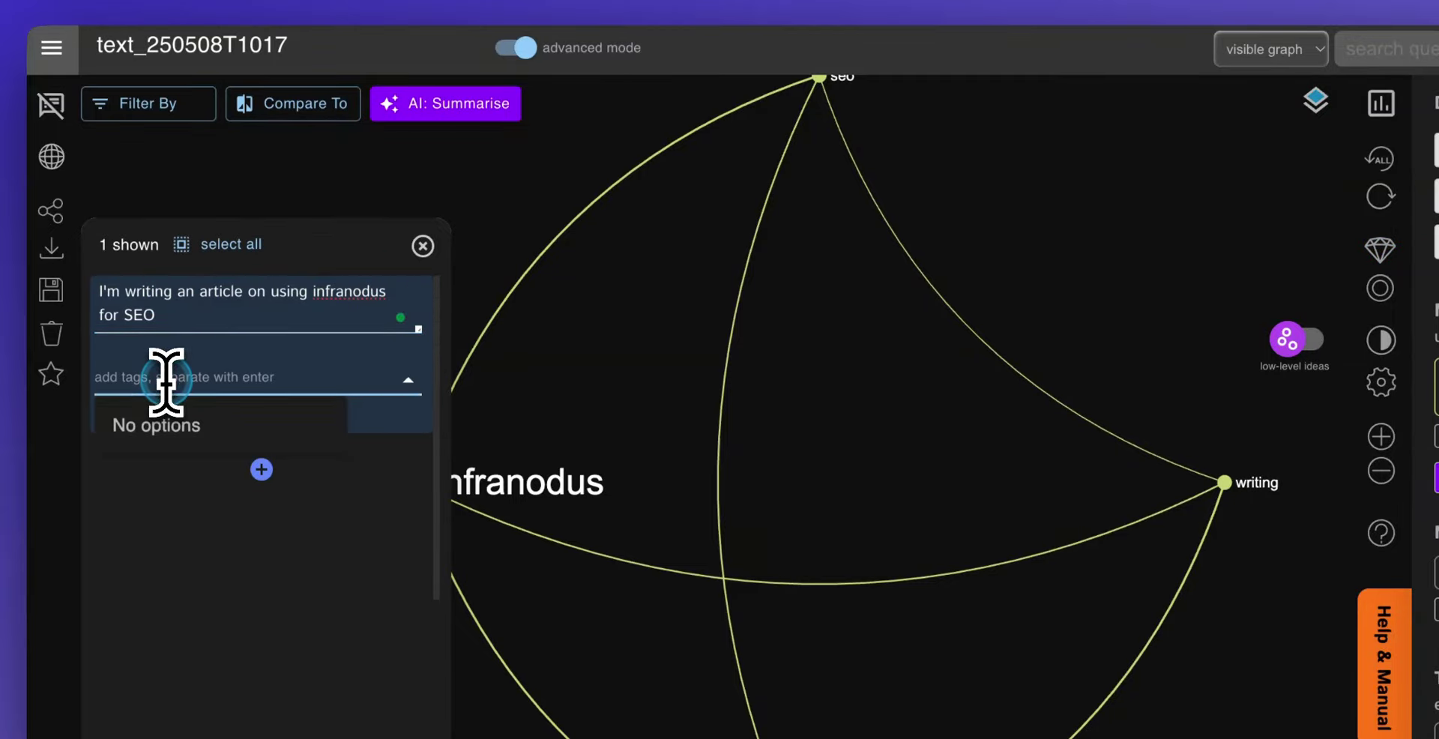
type("tips")
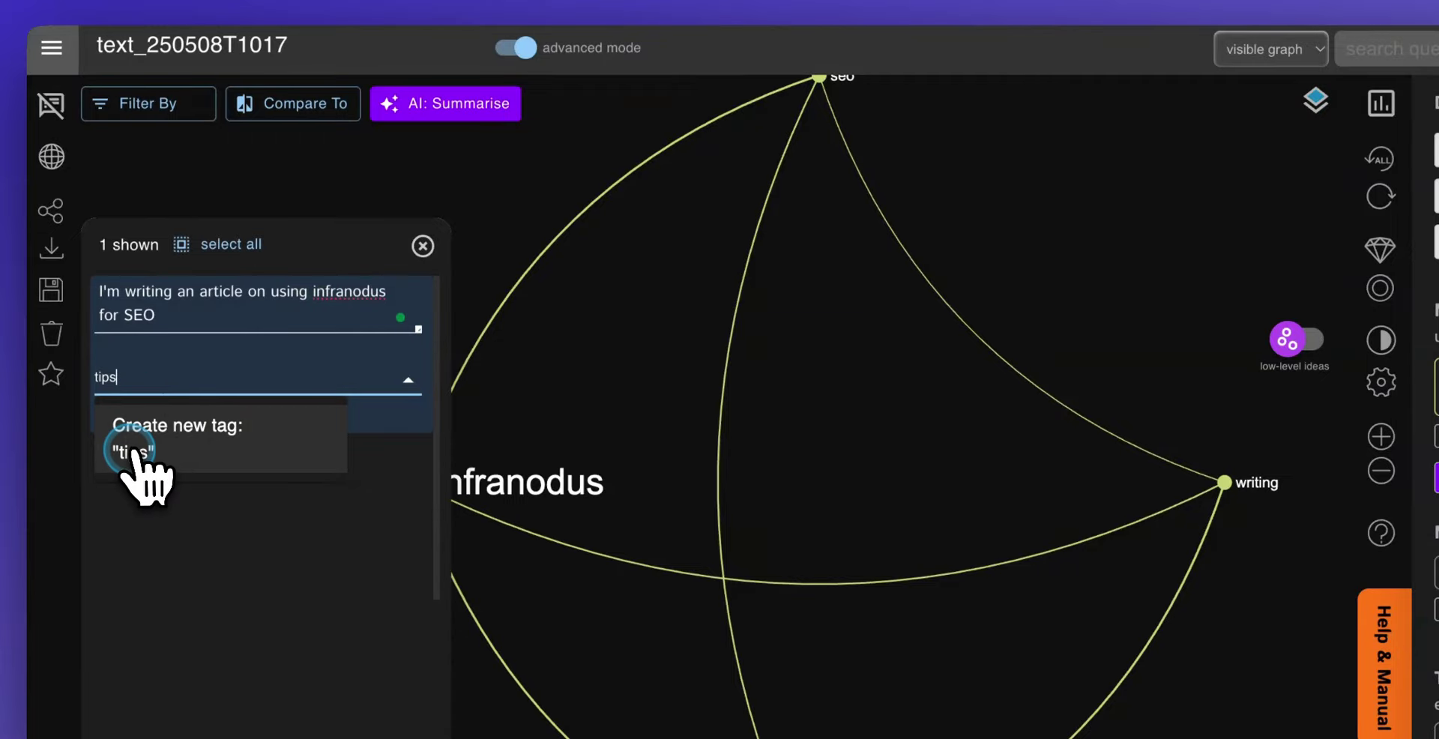
left_click(131, 449)
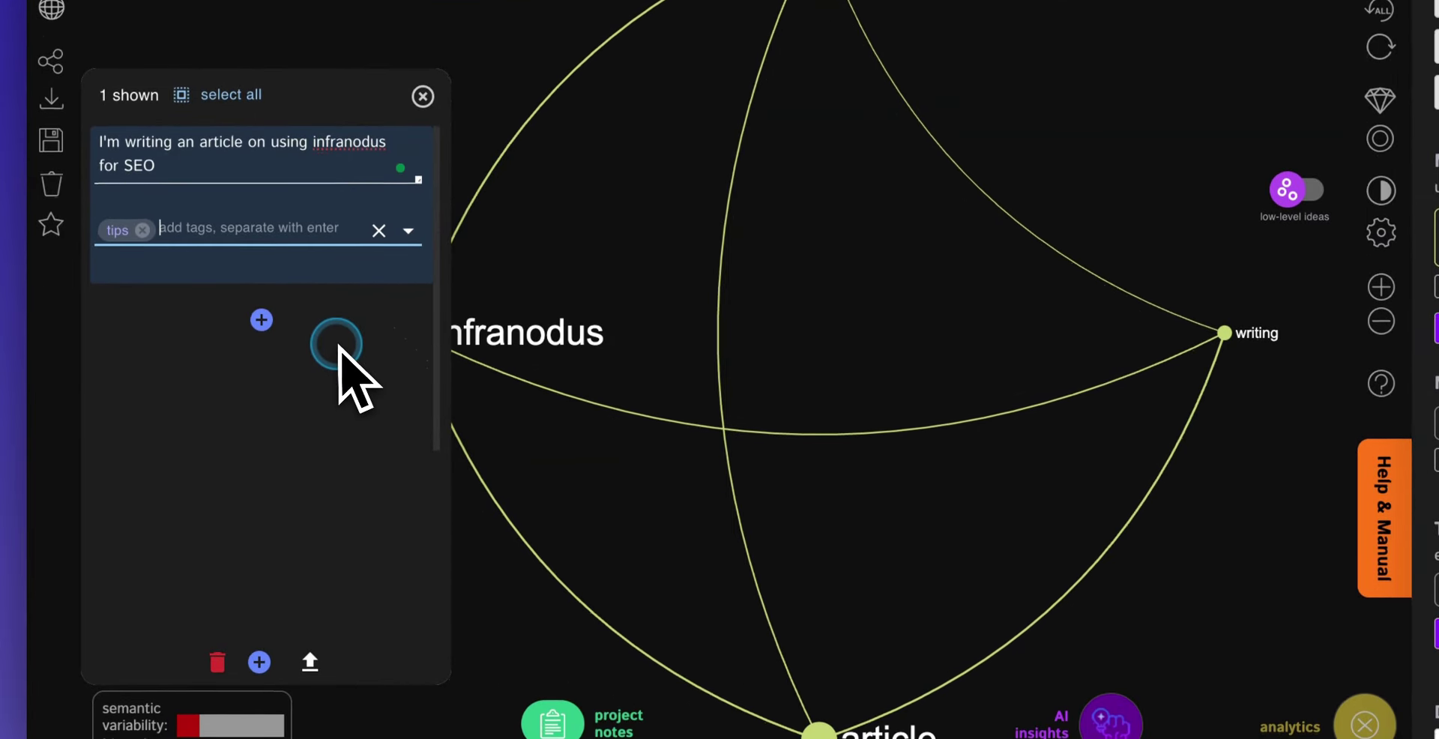
left_click(337, 255)
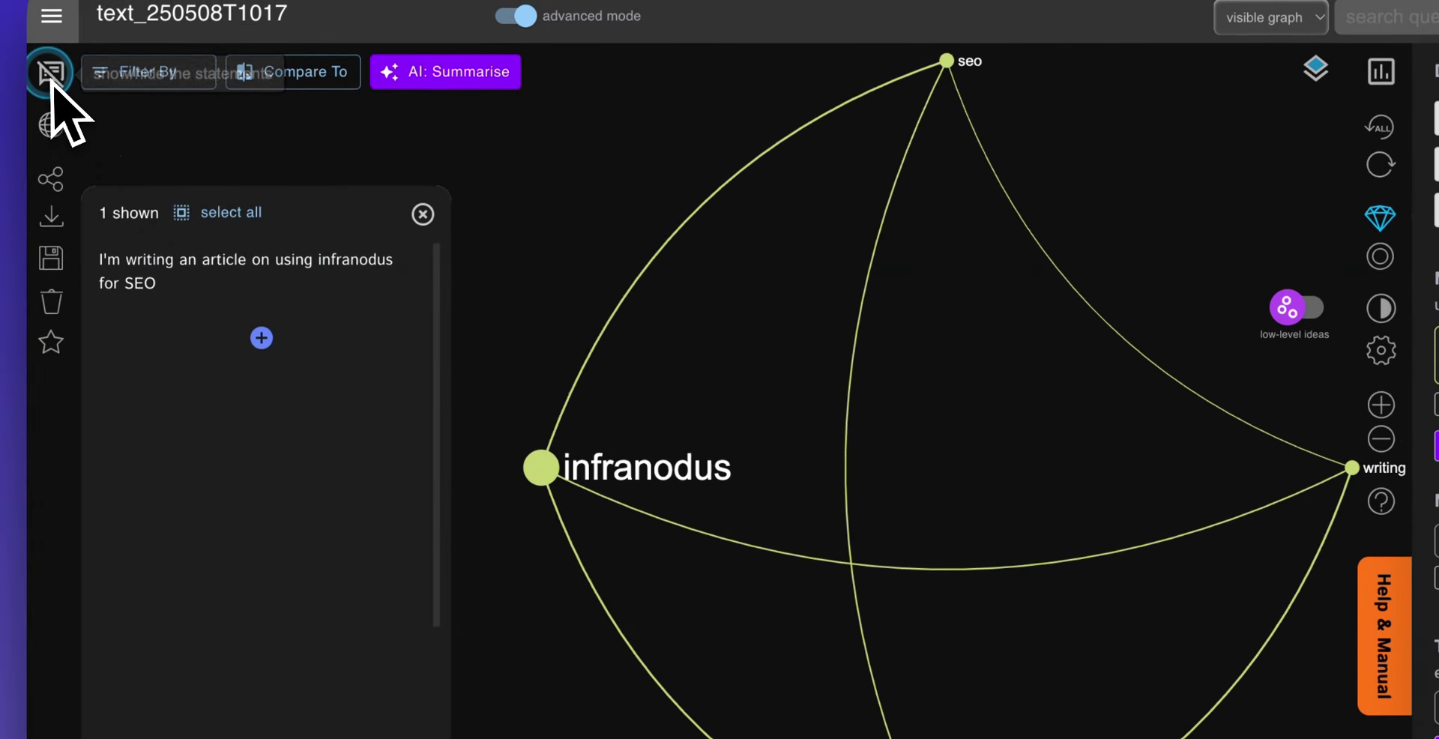
Edit the SEO article statement again and create the new tag "tips" for it.
left_click(411, 301)
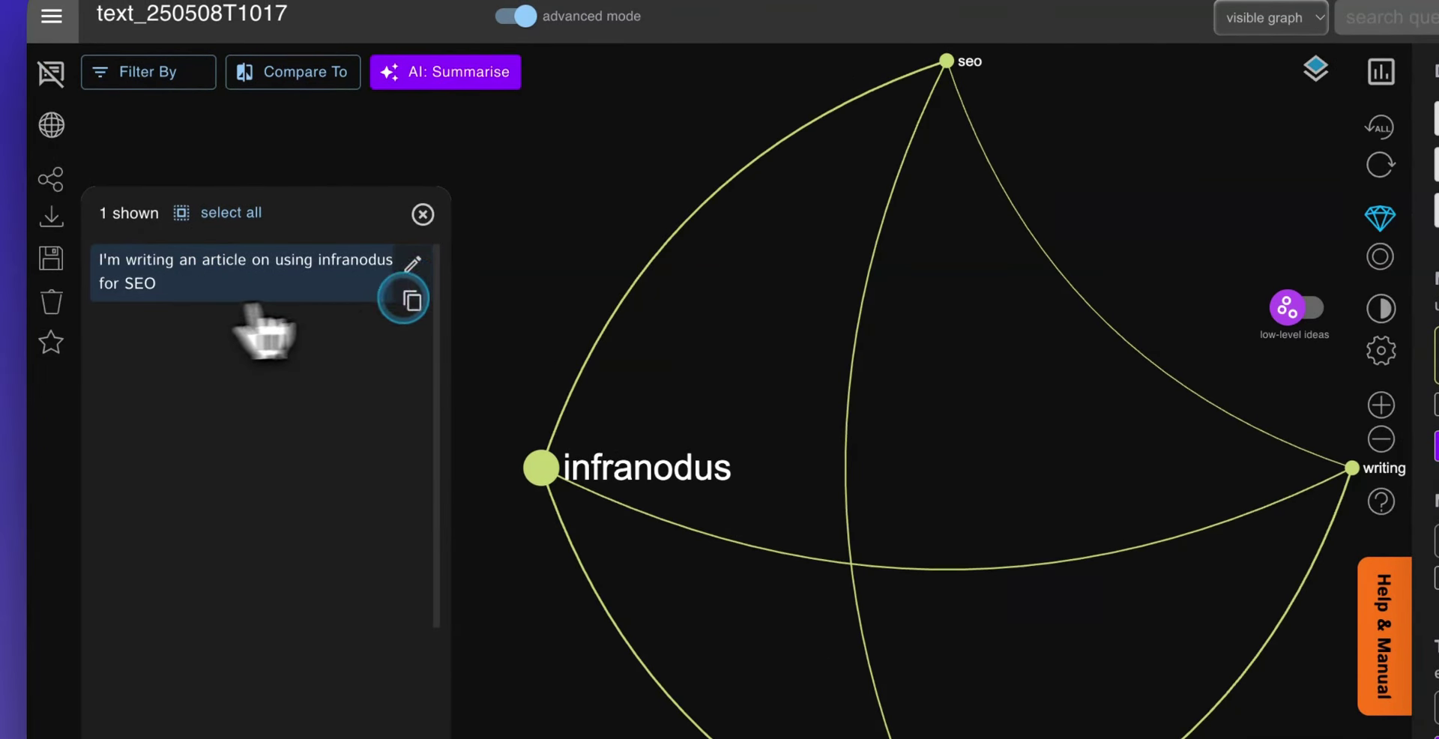
left_click(412, 264)
left_click(117, 341)
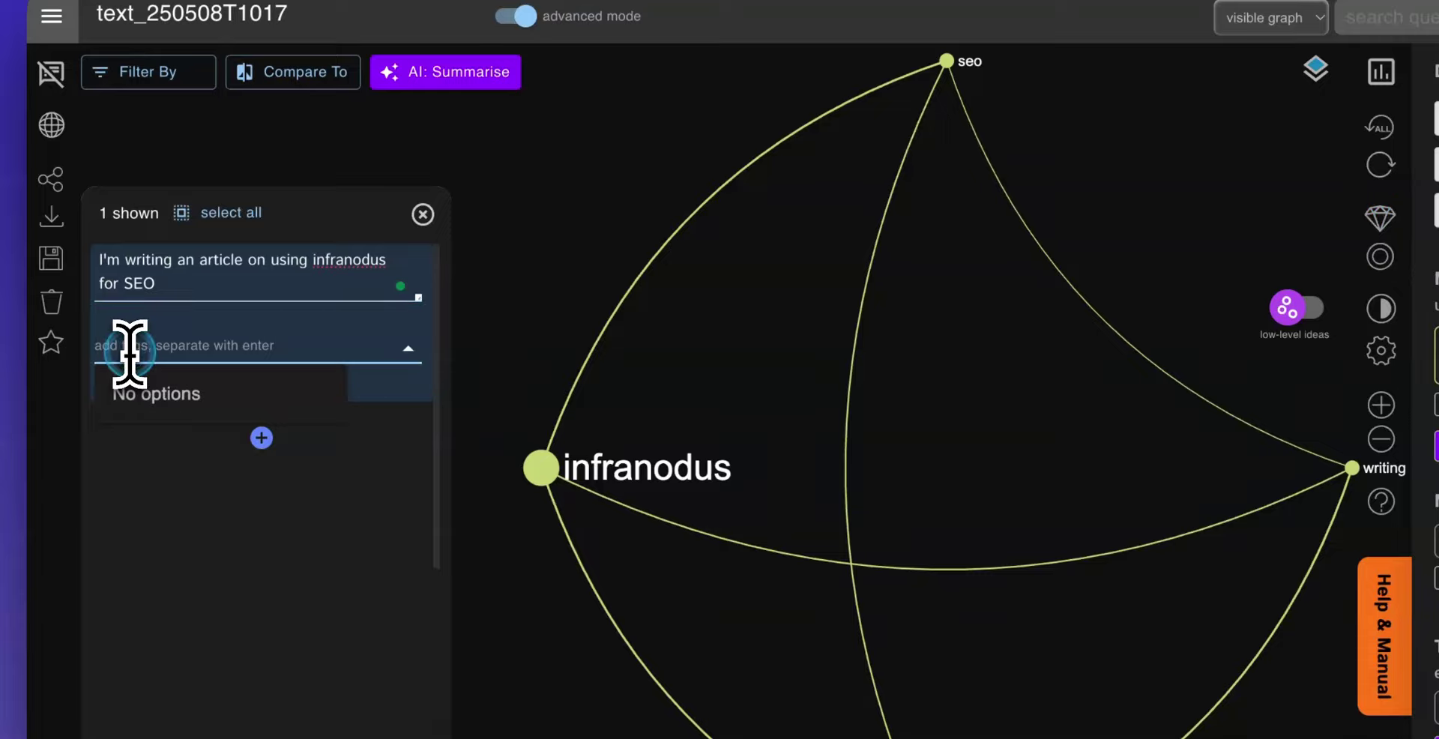
type("tips")
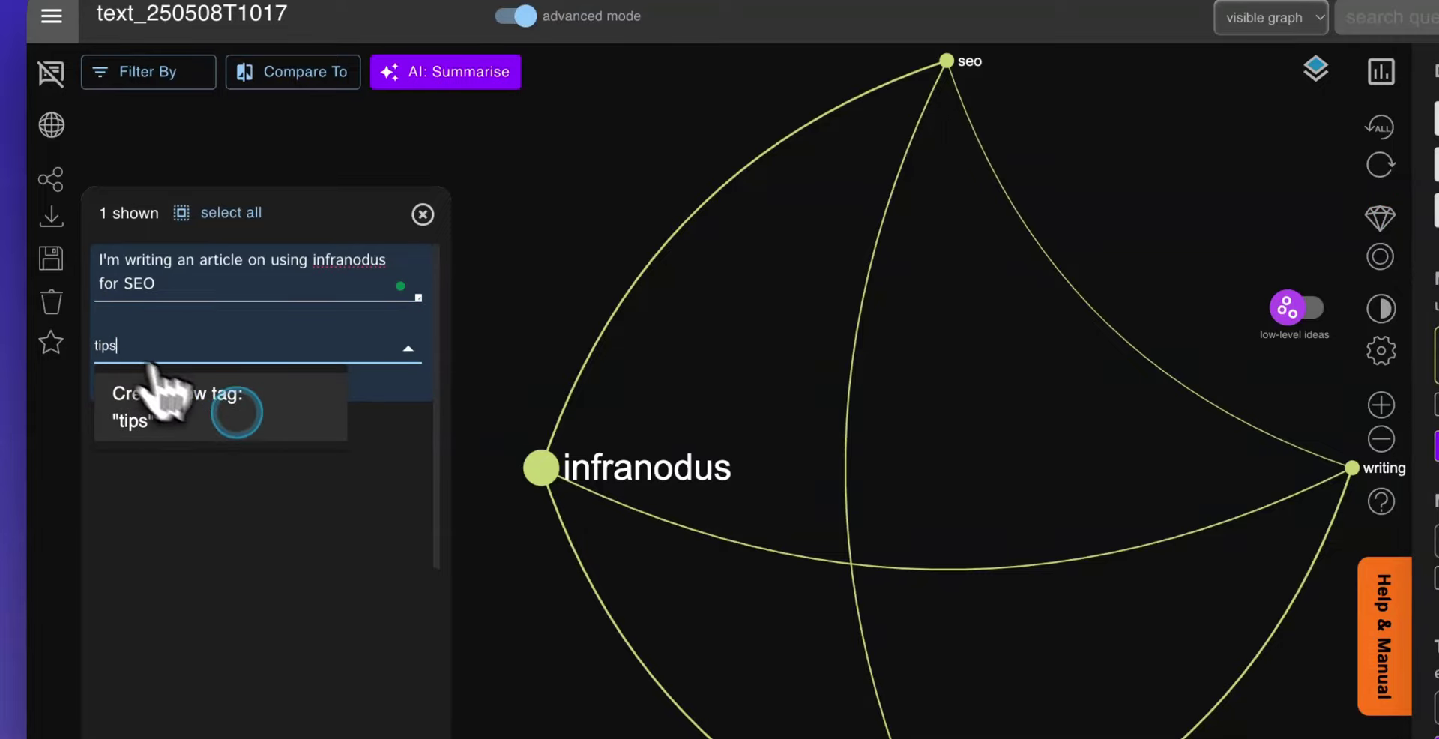
left_click(159, 419)
left_click(373, 506)
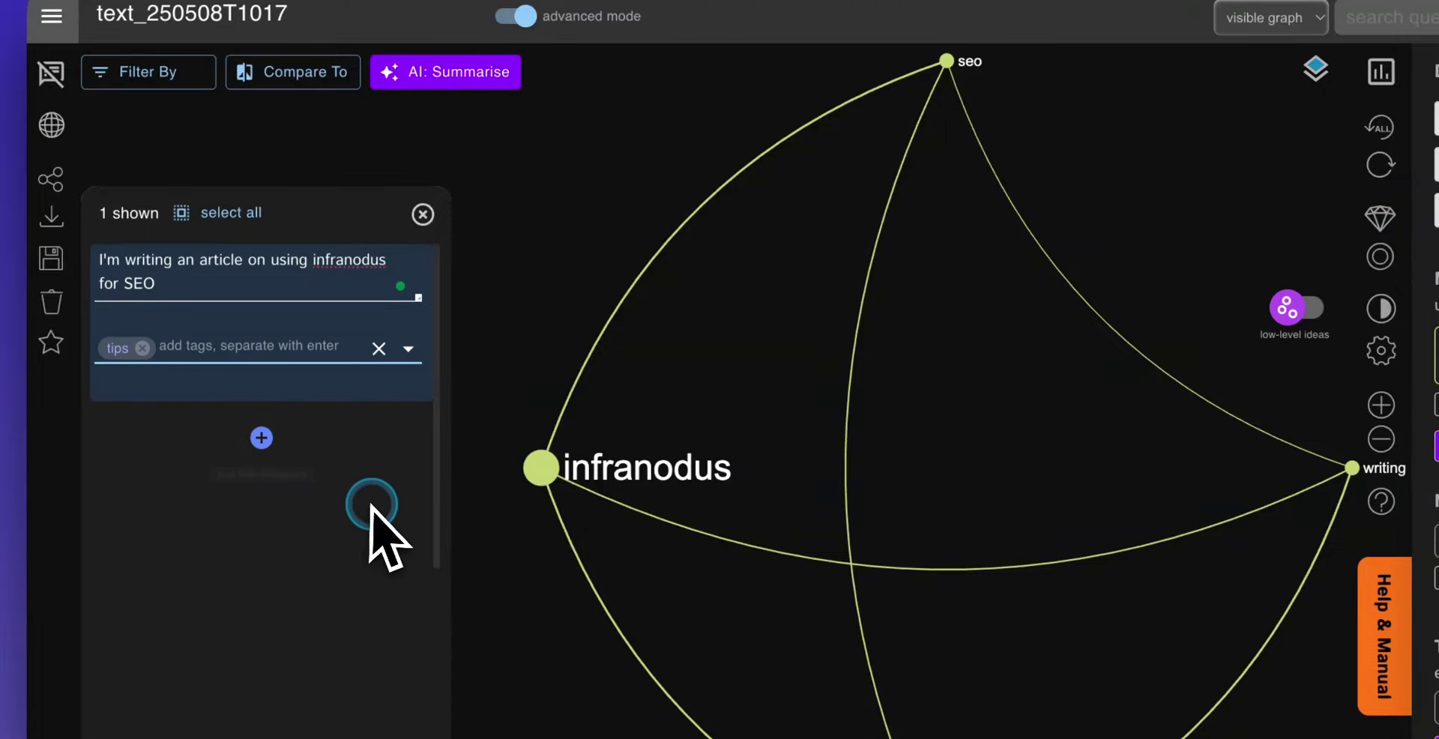